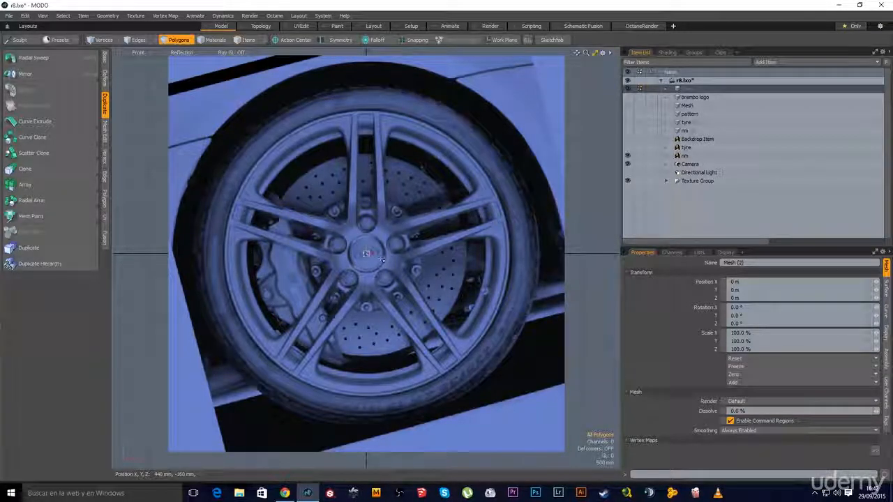
Step: Draw a flat disc over the wheel reference image and set its X and Y radius to 2 m
left_click(105, 57)
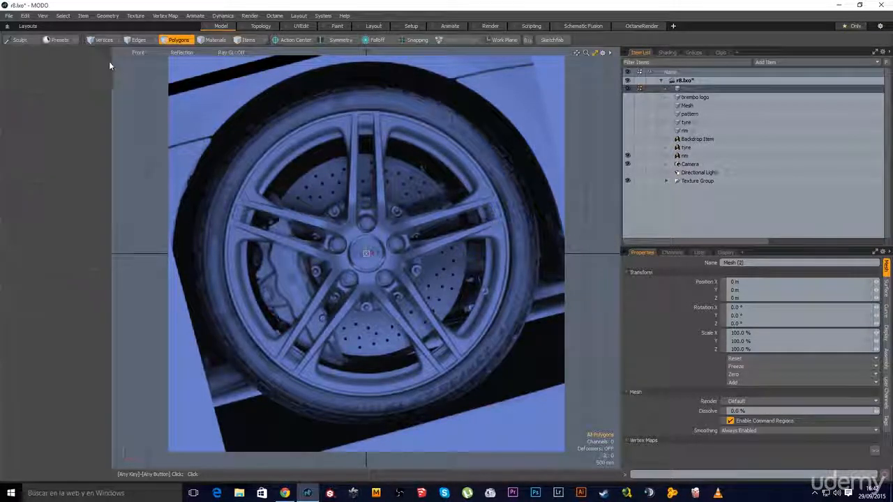
left_click(37, 59)
left_click_drag(305, 103, 503, 292)
left_click(182, 52)
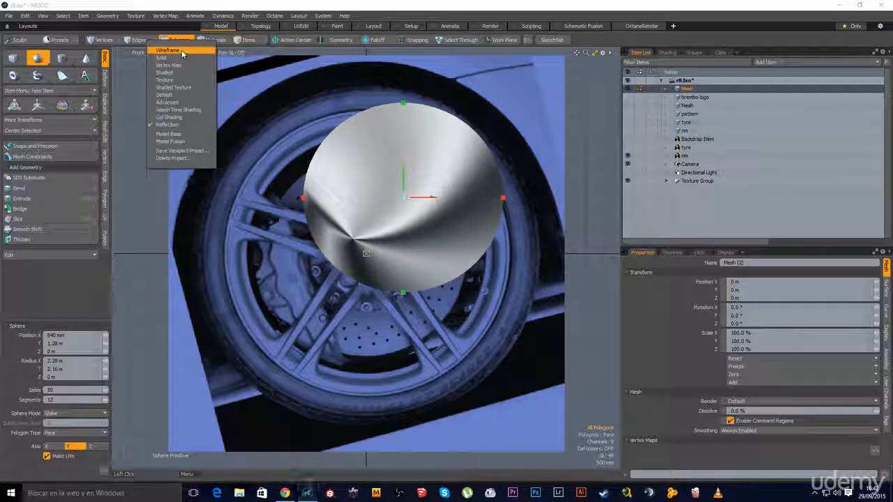
left_click(166, 94)
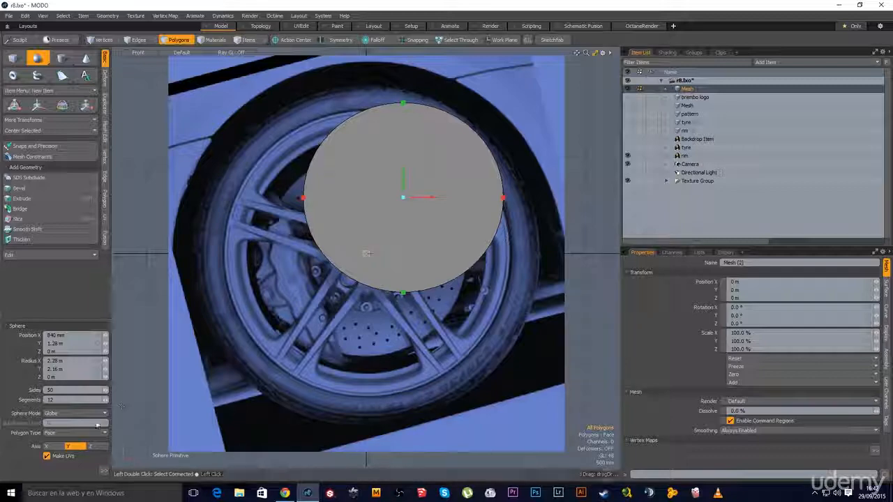
left_click(55, 361)
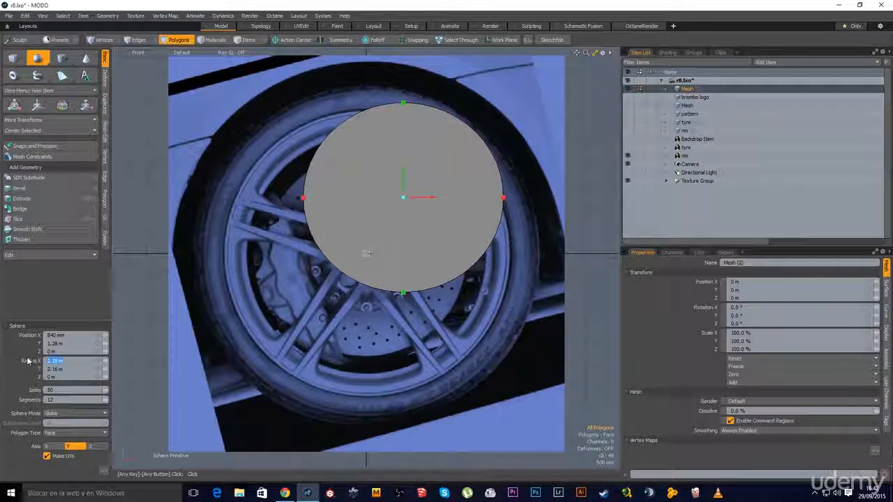
type("2")
key("Tab")
key("Tab")
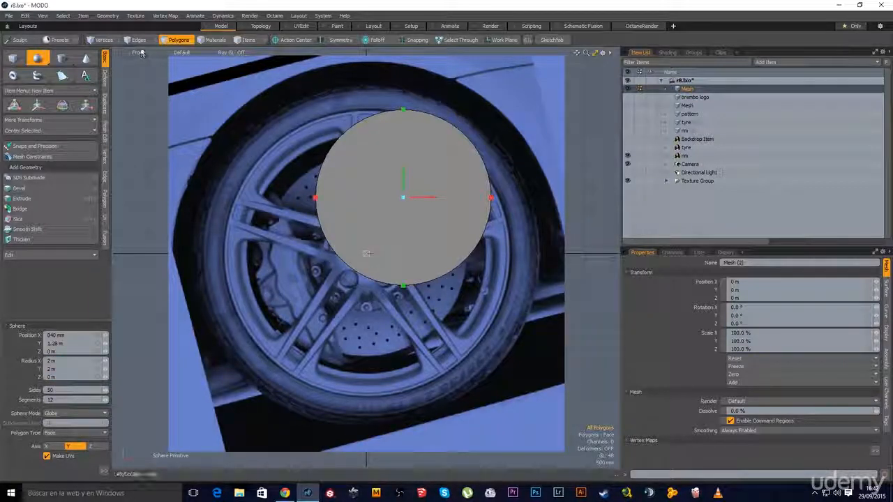
Step: Display the front view in wireframe and center the disc on all axes
left_click(181, 54)
left_click(172, 66)
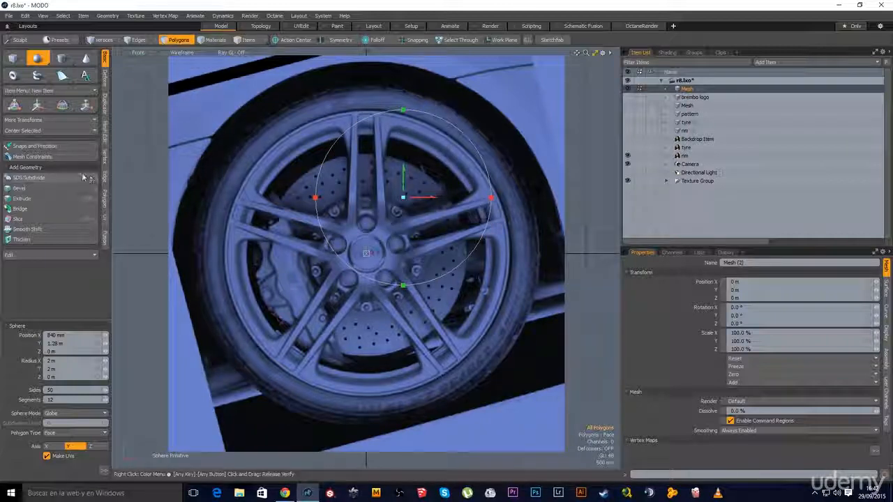
left_click(105, 154)
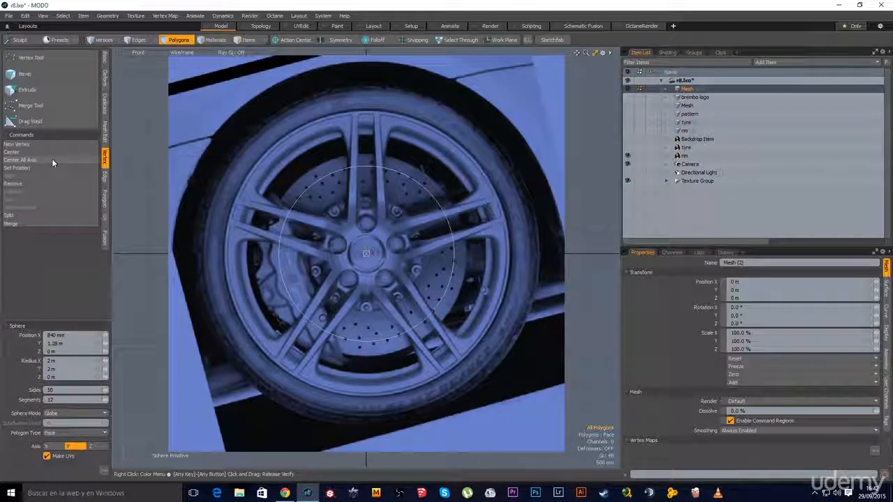
Step: Scale the disc uniformly to about 113% to match the brake disc's outer edge in the reference
key("r")
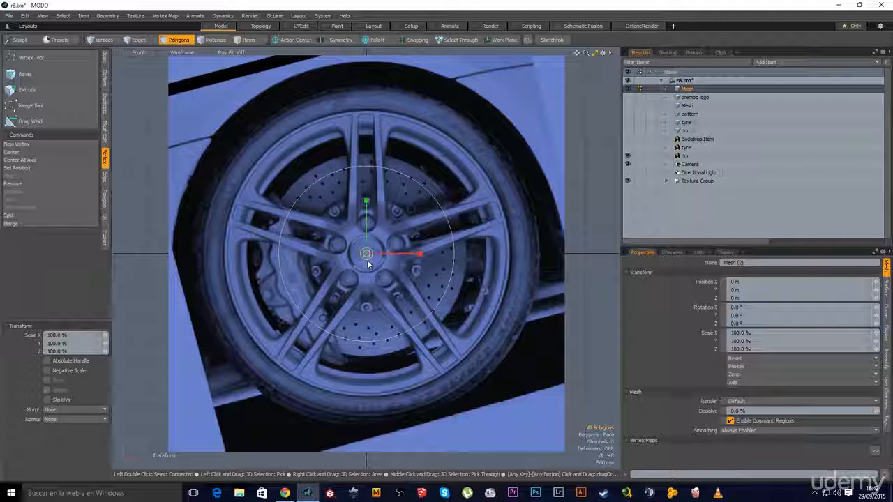
left_click_drag(367, 254, 385, 254)
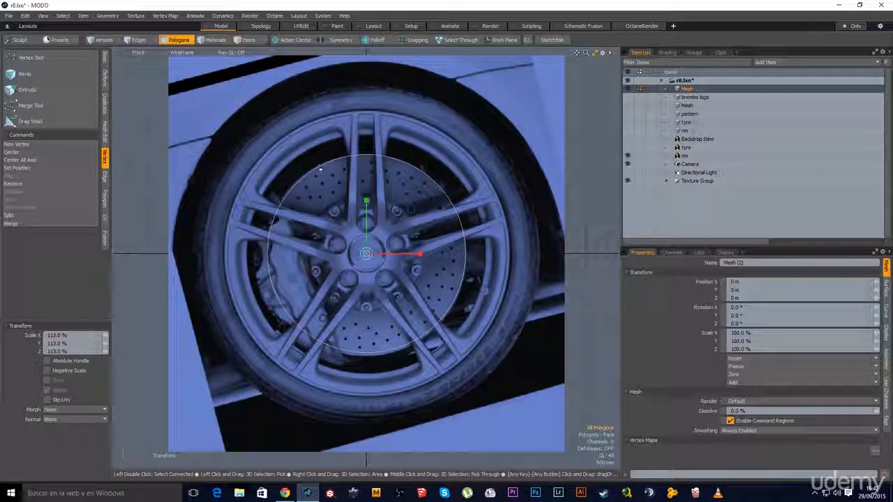
key("q")
Step: Inset the disc polygon by about 992 mm with Polygon Bevel and delete the inner polygon
left_click(325, 182)
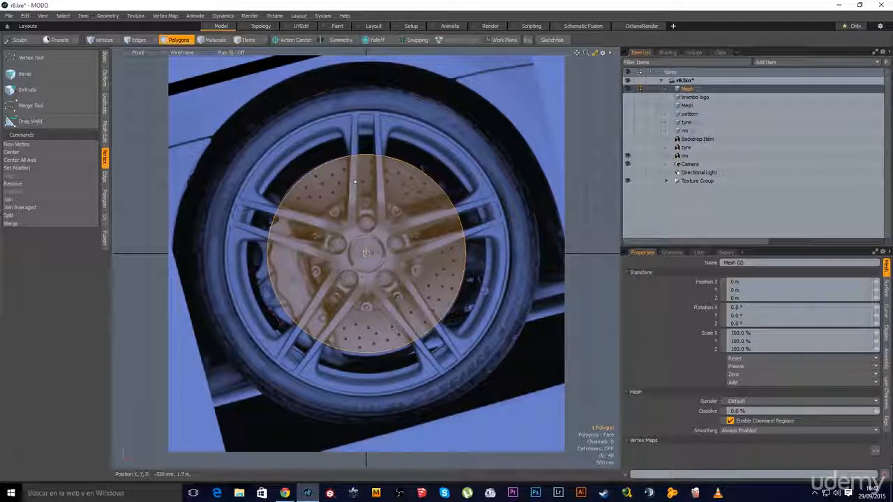
key("b")
left_click_drag(419, 255, 374, 254)
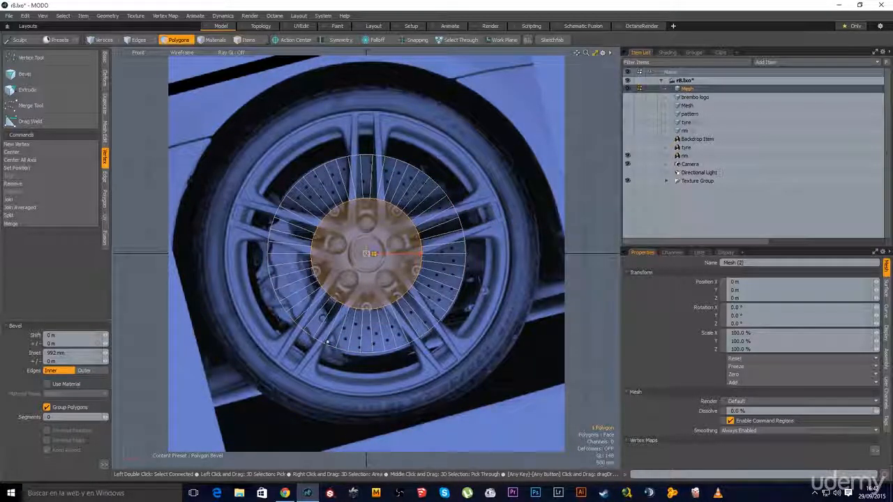
key("q")
key("Delete")
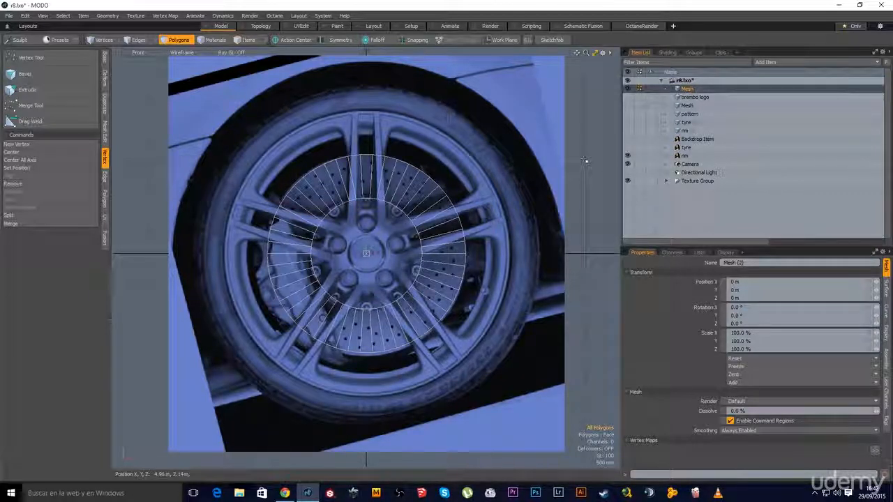
Step: Add a new mesh item and draw a flat sphere primitive with 8 sides beside the wheel
key("n")
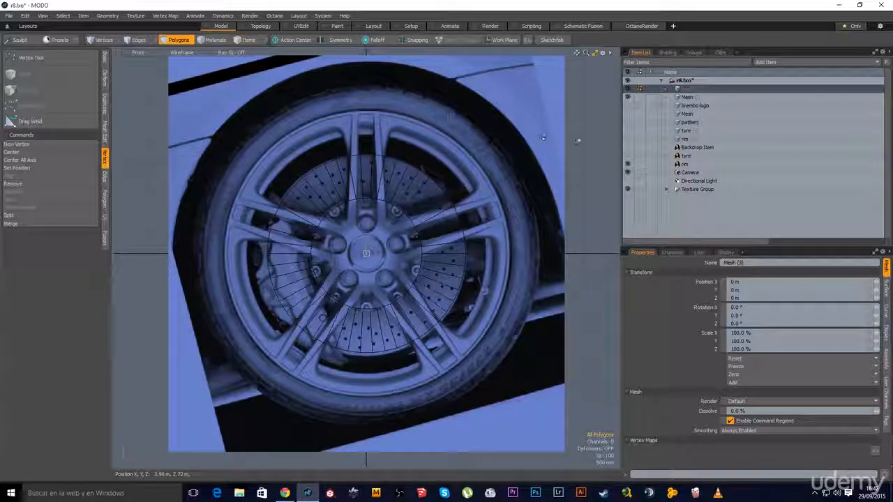
scroll(380, 203, "up", 1)
left_click_drag(280, 194, 165, 204, "alt")
left_click(105, 59)
left_click(37, 59)
left_click_drag(485, 140, 523, 140)
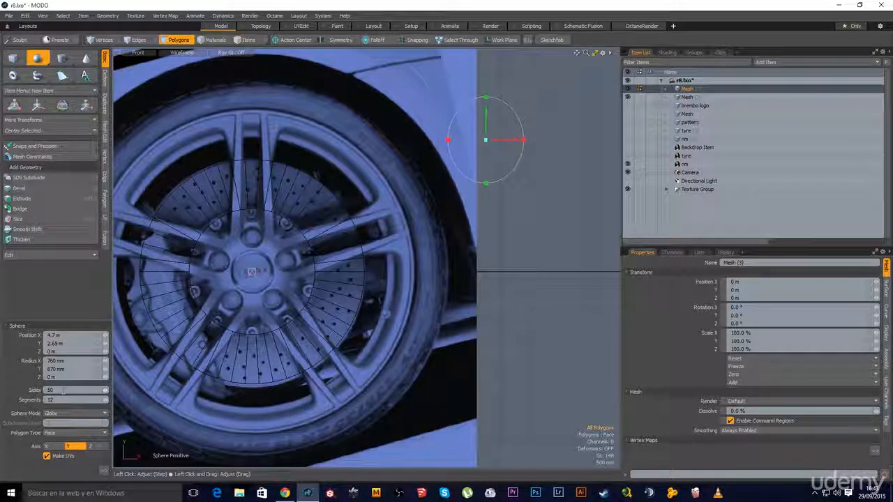
type("8")
key("Tab")
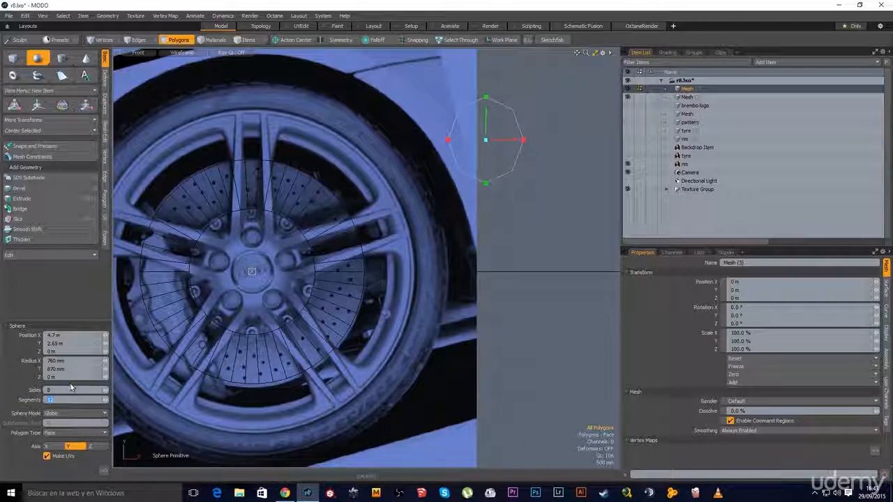
Step: Set the flat octagon's X and Y radius to 1 m
left_click_drag(69, 361, 10, 361)
type("1")
key("Tab")
type("1")
key("Tab")
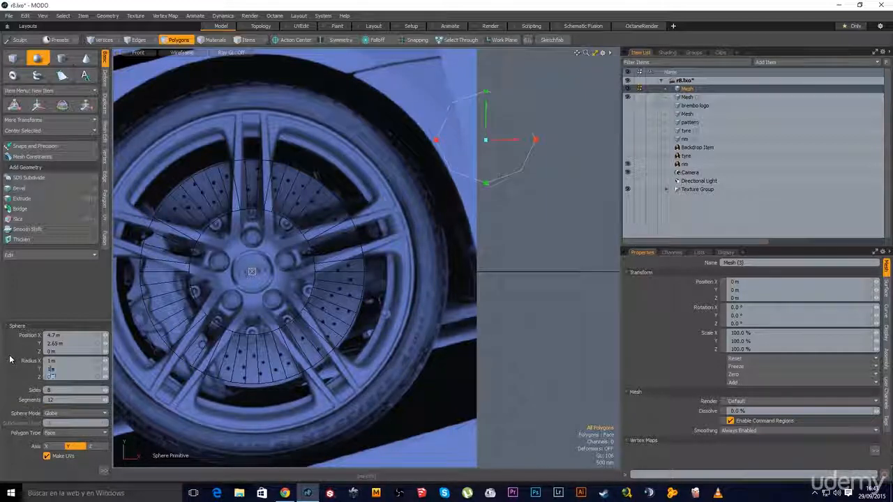
key("space")
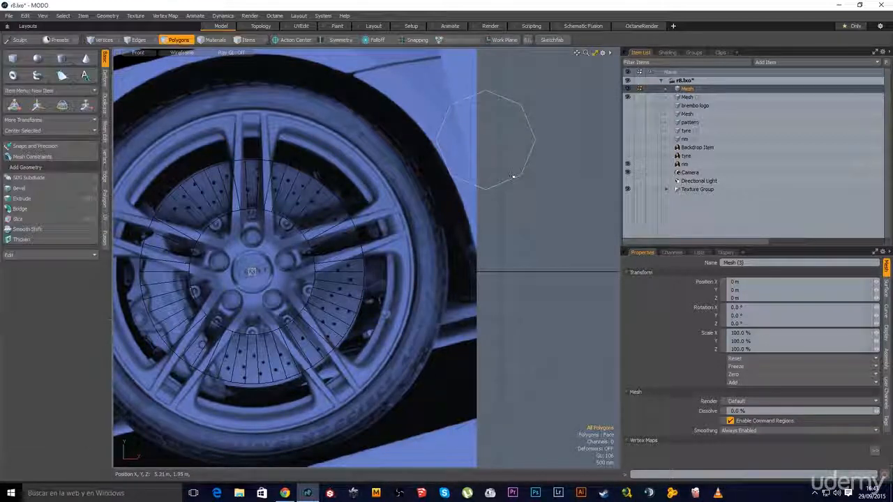
Step: Inset the octagon twice with Polygon Bevel, the first inset about 136 mm, and delete the innermost polygon to form a double-banded ring
left_click(511, 174)
key("b")
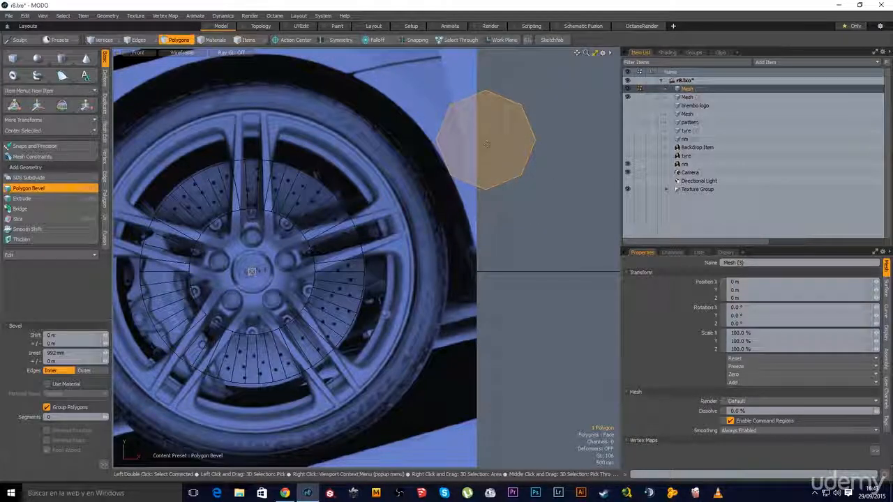
left_click_drag(541, 141, 534, 140)
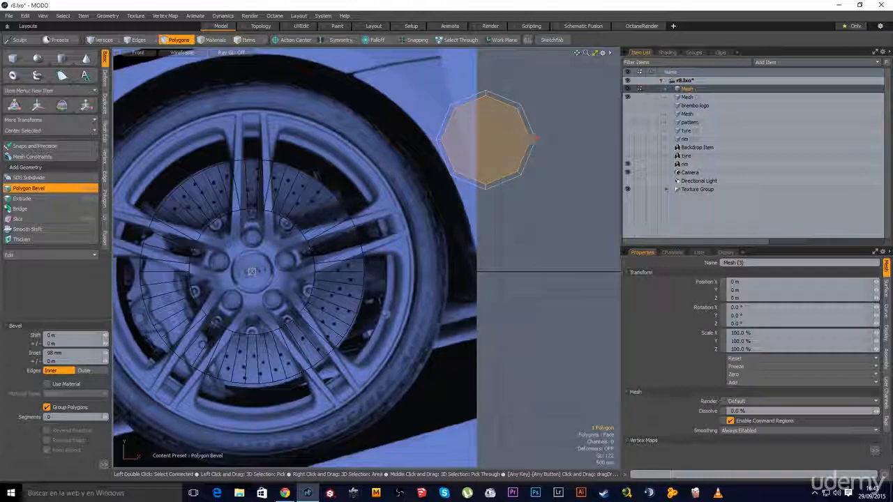
left_click_drag(538, 140, 532, 141)
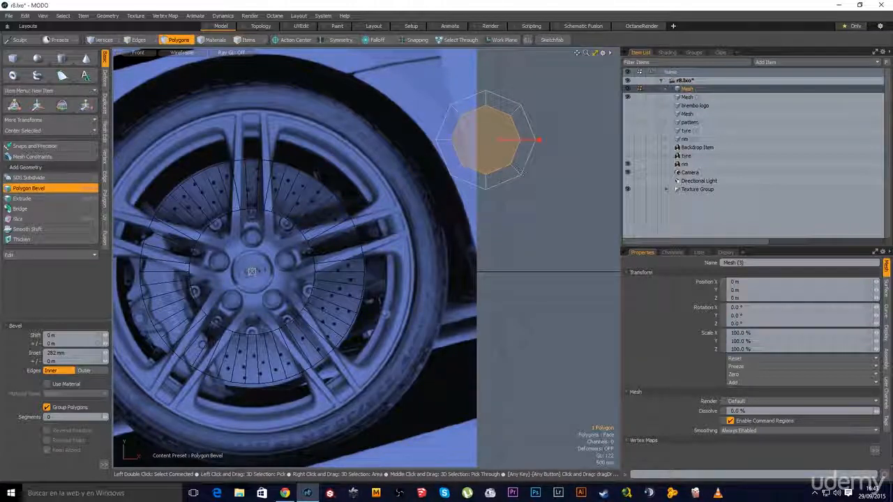
key("ctrl+z")
key("b")
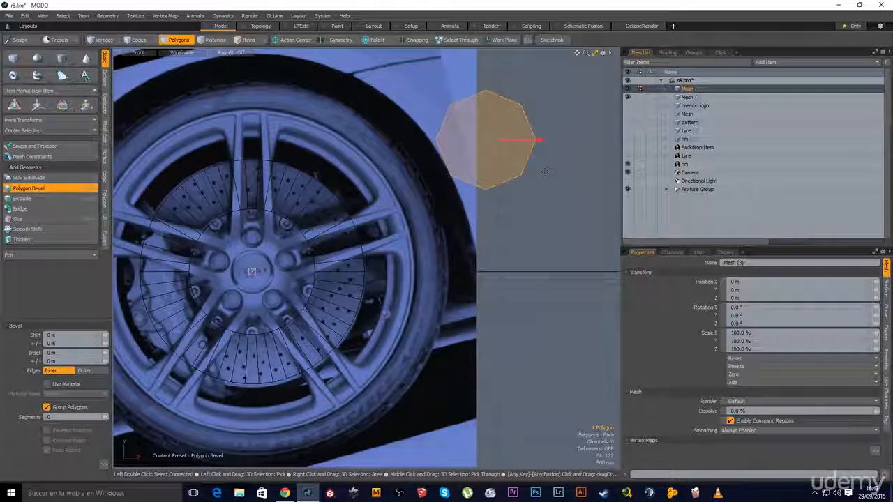
left_click_drag(535, 141, 532, 140)
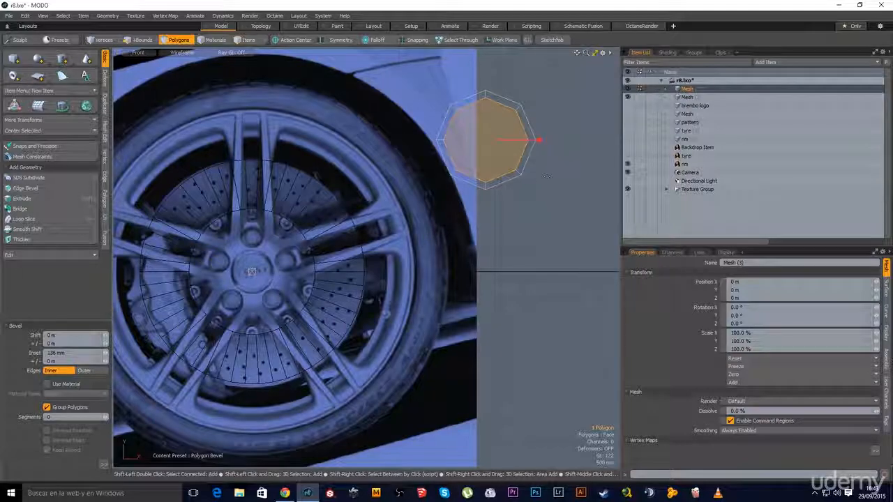
left_click_drag(534, 139, 531, 140)
key("space")
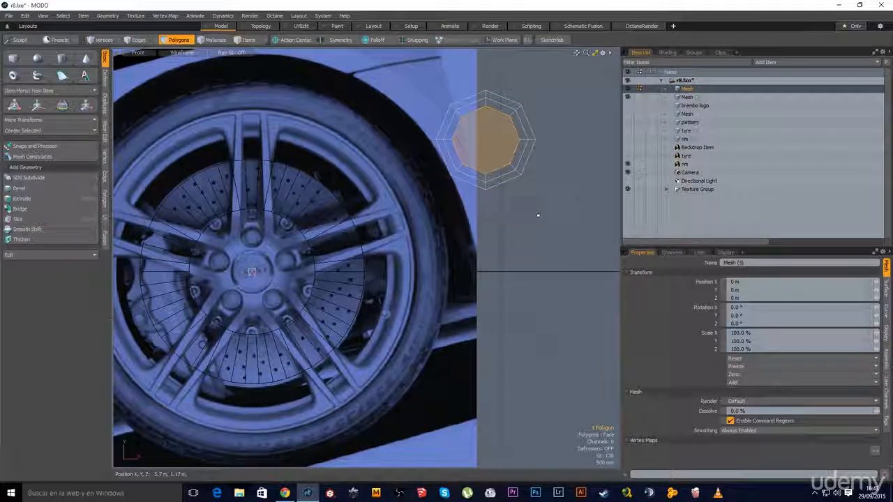
key("Delete")
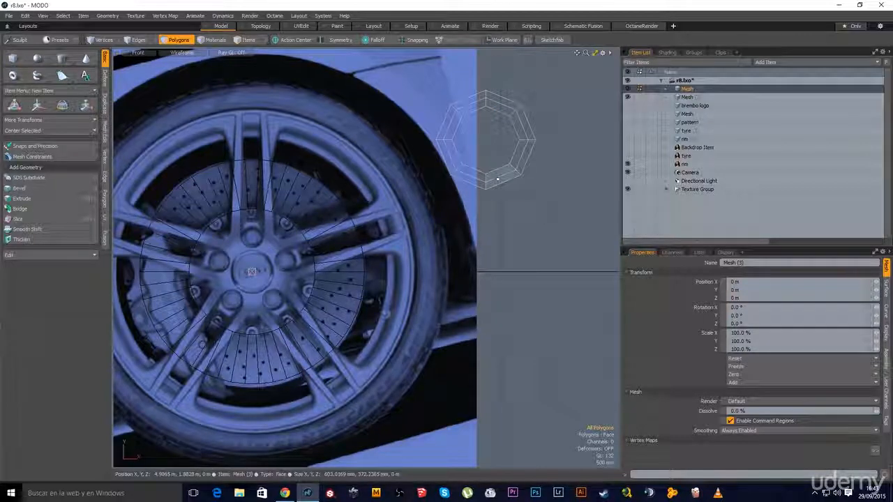
Step: Select the whole octagonal ring and center it on all axes
double_click(496, 180)
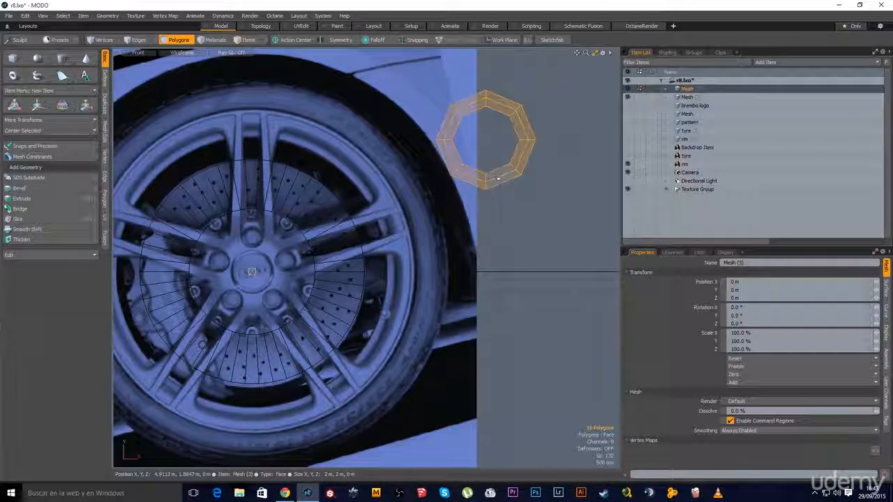
left_click(104, 156)
left_click(43, 162)
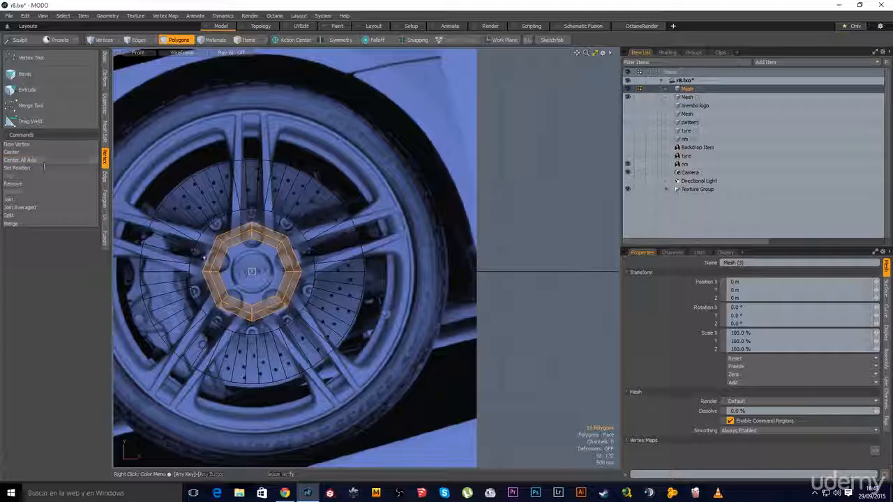
Step: Scale the ring down and move it straight up from the hub onto the brake disc surface
key("shift+a")
key("r")
left_click_drag(338, 288, 297, 288)
key("w")
left_click_drag(339, 237, 400, 228)
Step: Scale the ring to about 35% and move it down about 35 mm on the brake disc
key("r")
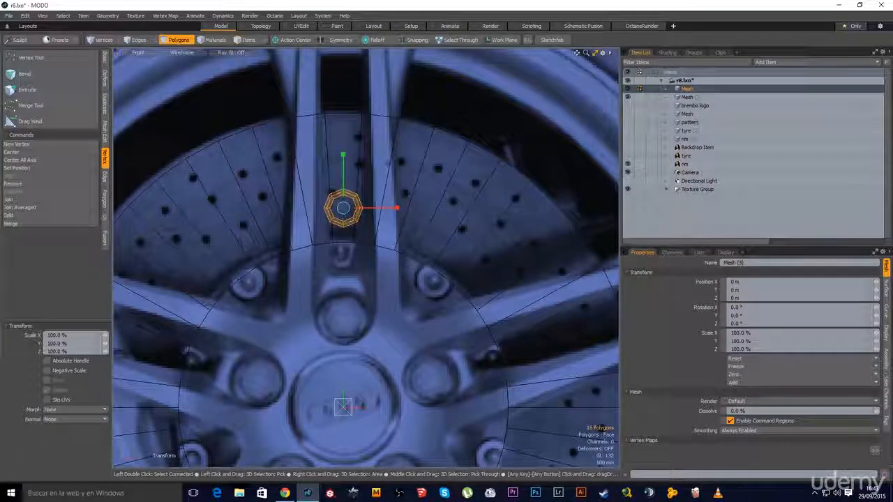
left_click_drag(343, 207, 304, 208)
key("w")
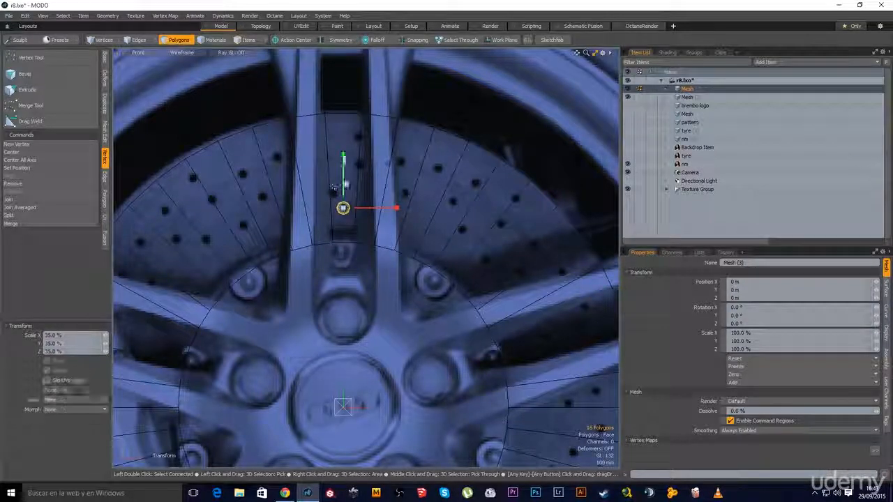
left_click_drag(346, 180, 345, 186)
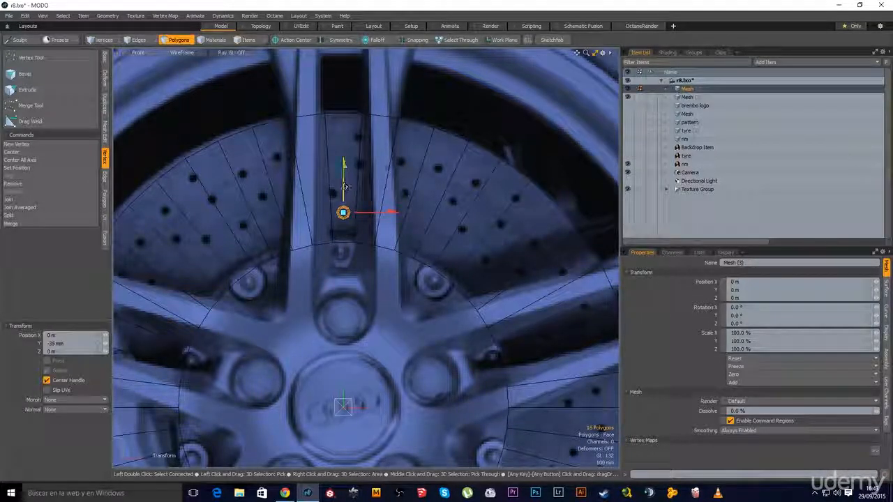
key("q")
Step: Clone the ring 3 times upward across the brake disc, with a total Y offset of about 590 mm distributed between the copies
scroll(360, 237, "down", 1)
left_click_drag(365, 238, 377, 278, "alt+shift")
right_click_drag(373, 237, 333, 278)
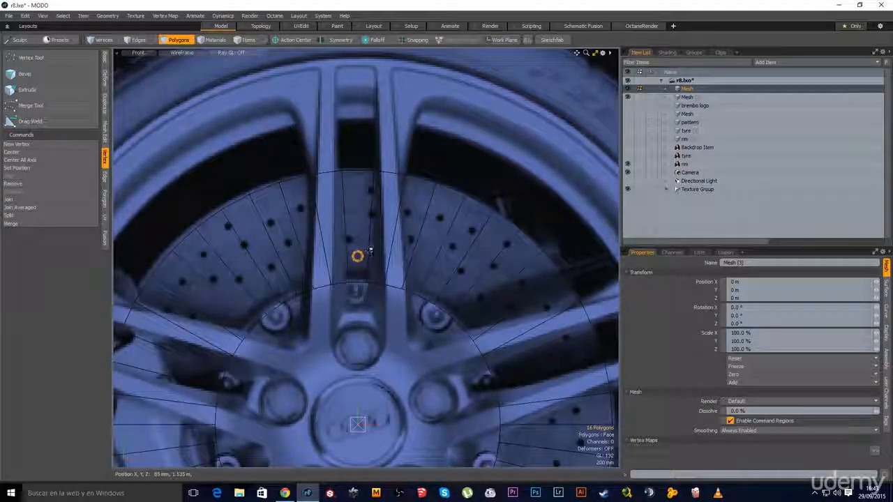
left_click(104, 104)
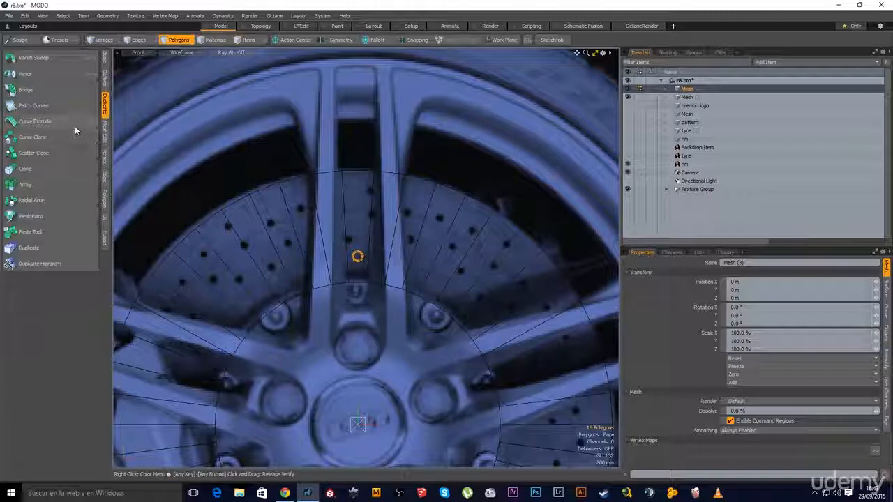
left_click(59, 169)
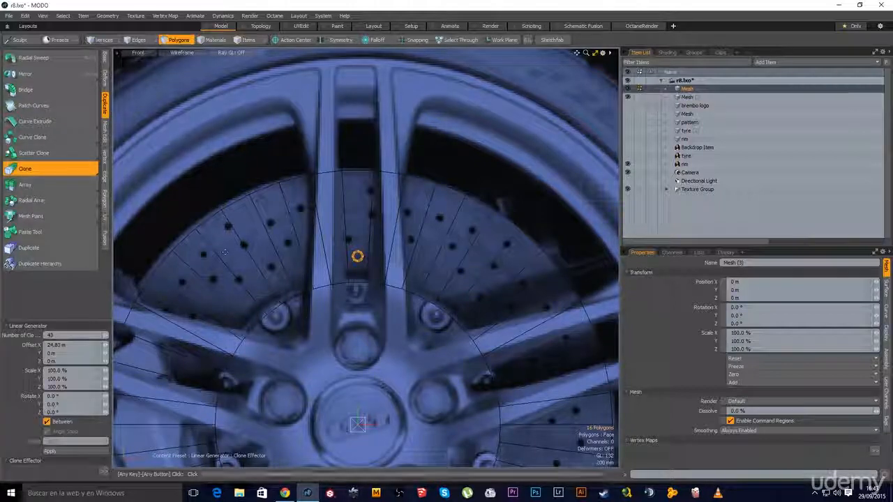
left_click(69, 335)
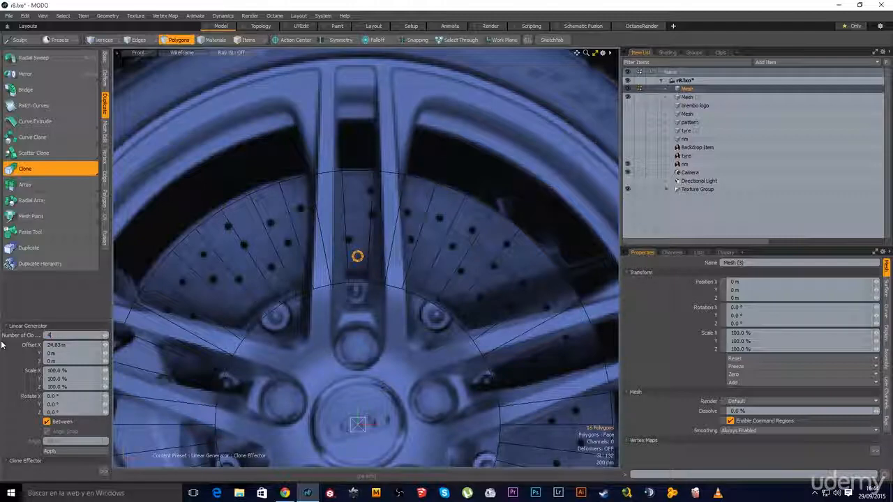
left_click(363, 234)
left_click_drag(364, 233, 364, 168)
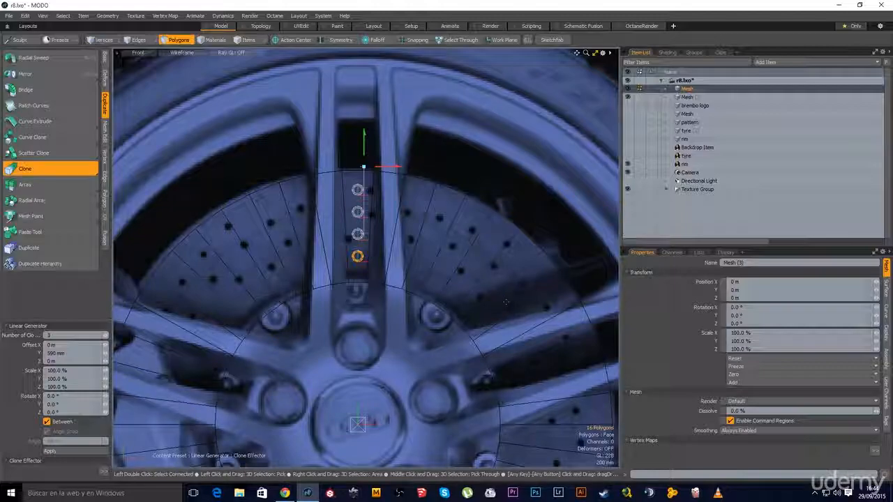
key("space")
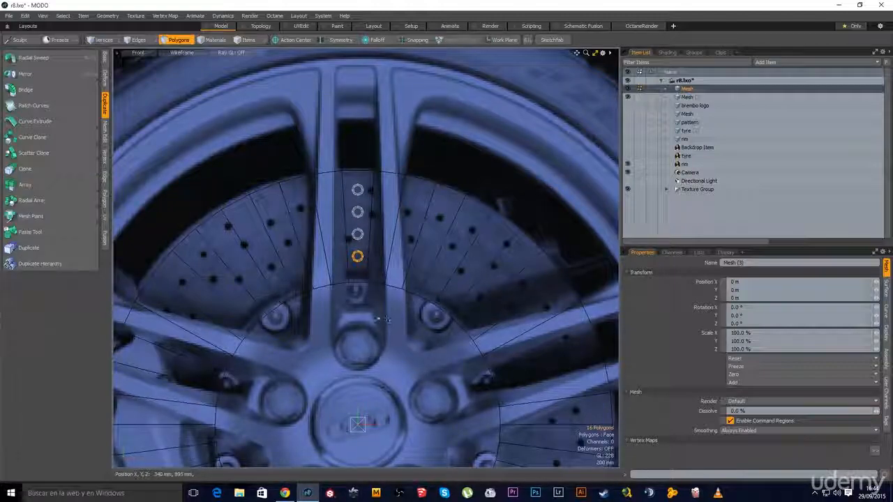
Step: Select the three outer rings, set the action center to Origin, and rotate them -4° about Z around the hub
scroll(409, 306, "down", 1)
left_click_drag(409, 306, 423, 257, "alt")
left_click(396, 203)
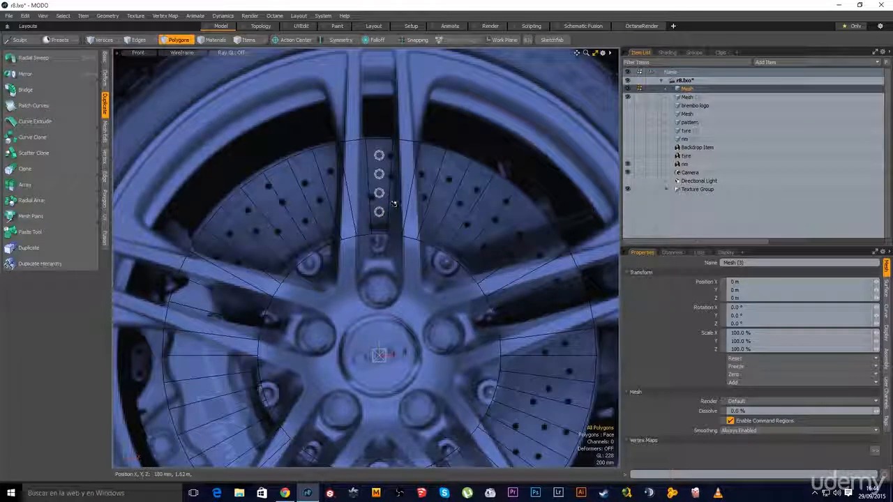
right_click_drag(409, 205, 358, 140)
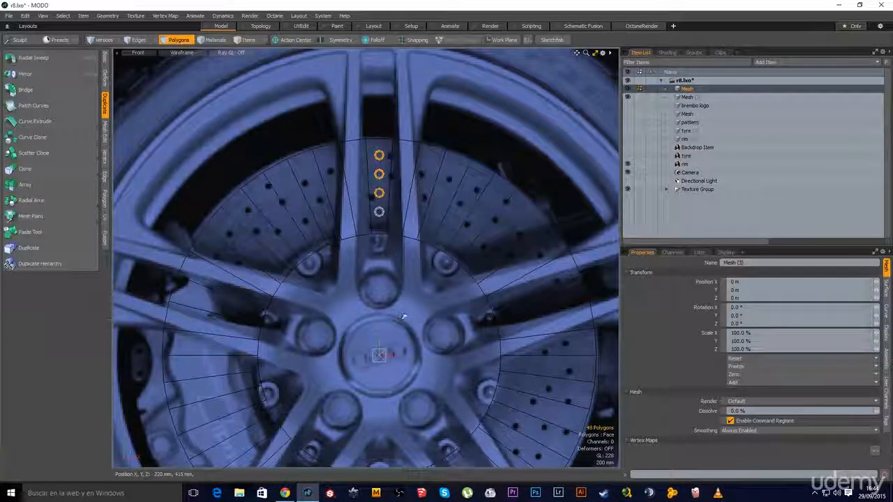
left_click(300, 40)
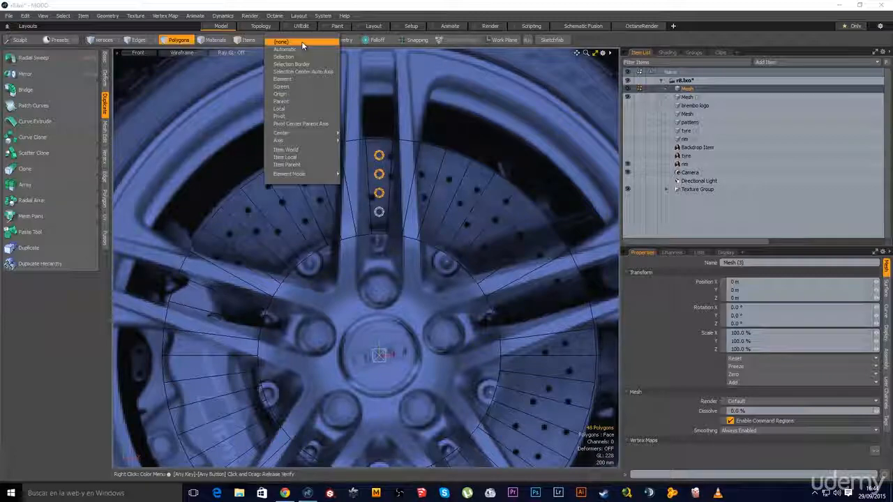
left_click(295, 93)
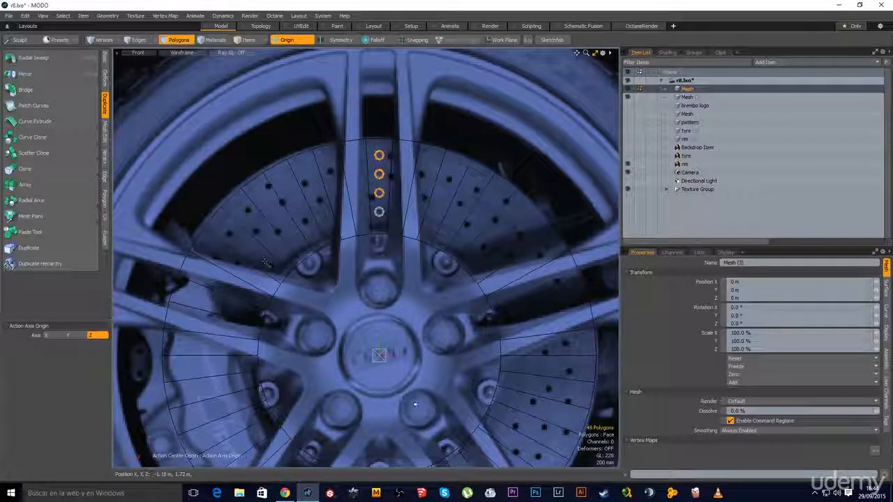
key("y")
mouse_move(398, 279)
left_mouse_down("alt+shift")
mouse_move(399, 262)
mouse_move(396, 282)
left_mouse_up("alt+shift")
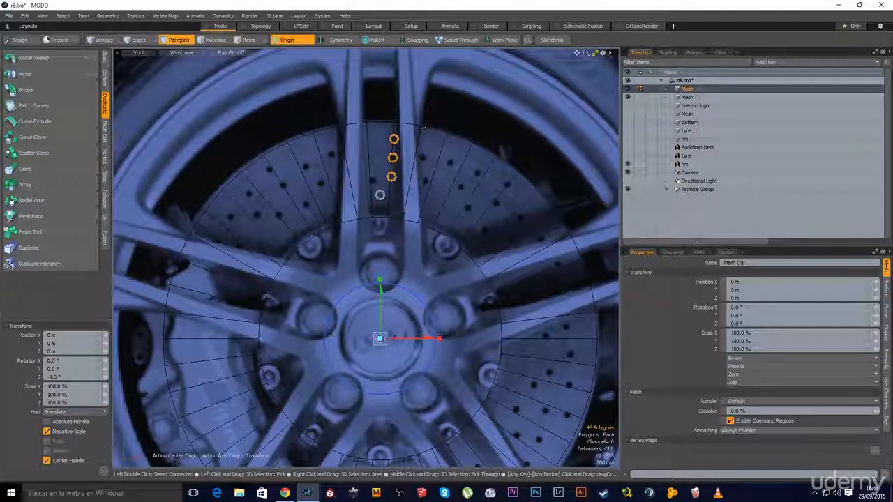
key("space")
Step: Deselect the second ring from the hub and rotate the two outermost rings further clockwise around the origin
right_click_drag(415, 122, 369, 169)
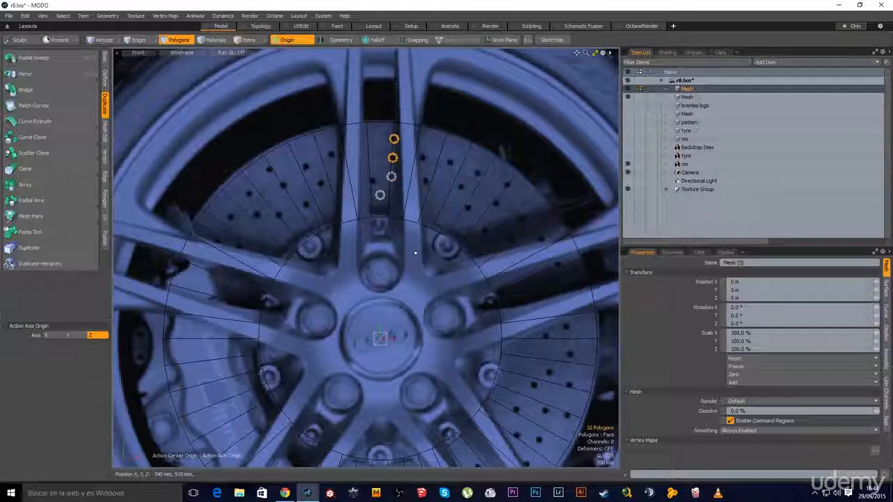
key("y")
left_click_drag(405, 293, 403, 292)
key("space")
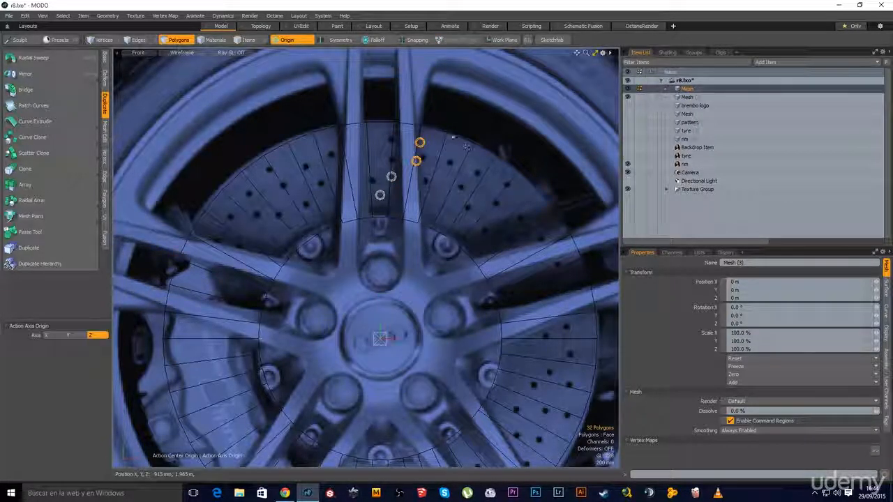
Step: Rotate only the outermost ring a further -8° about Z around the origin
key("y")
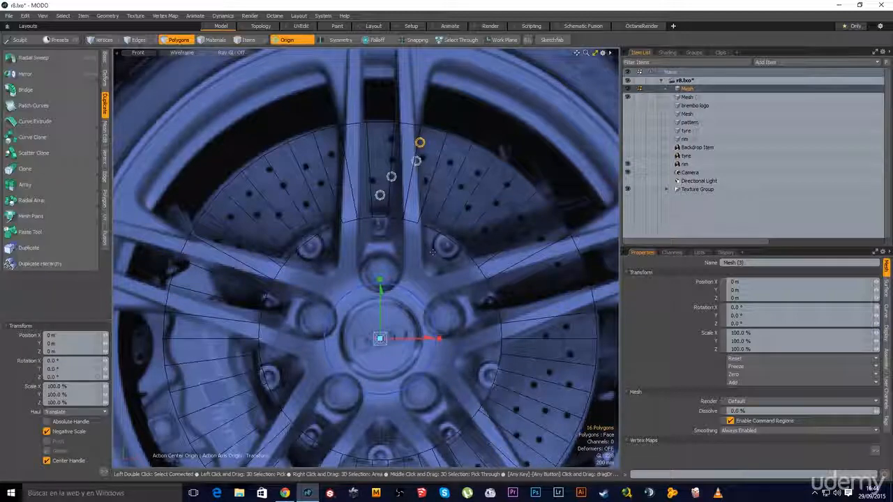
left_click_drag(410, 293, 411, 293)
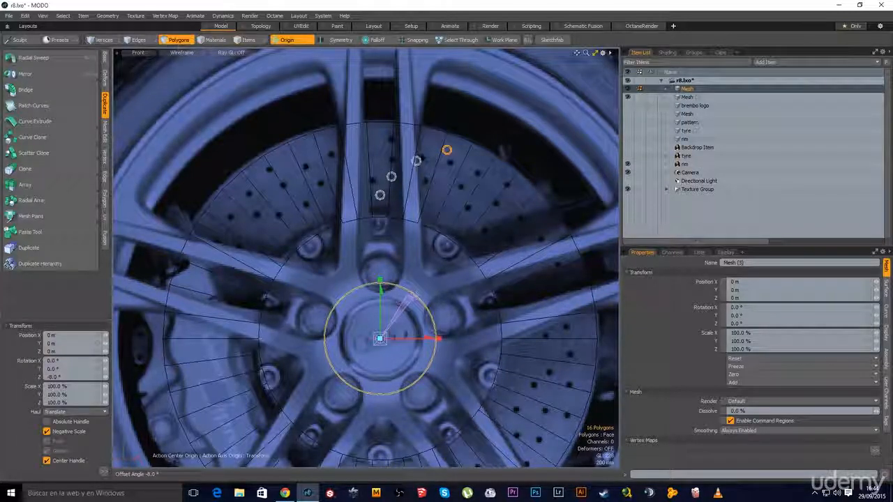
key("space")
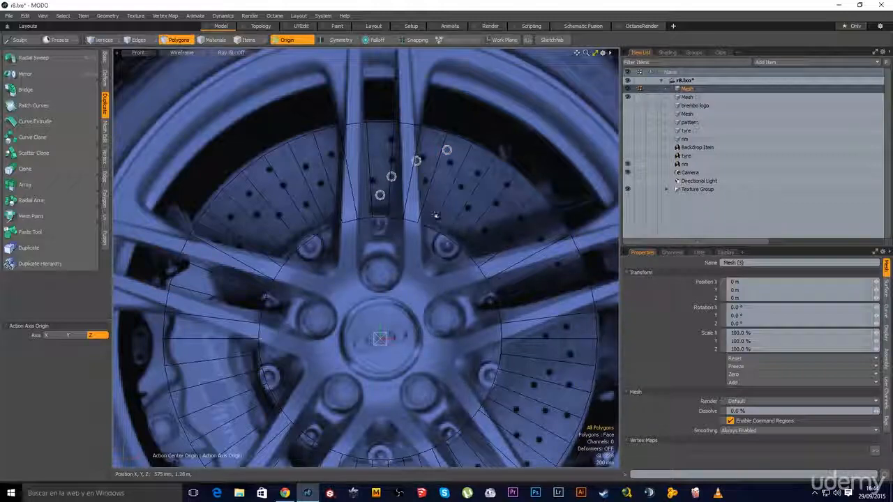
Step: Bridge the two facing outer edges of the innermost ring to those of the second ring
left_click_drag(419, 185, 454, 186, "ctrl+alt")
left_click_drag(365, 189, 371, 233, "alt")
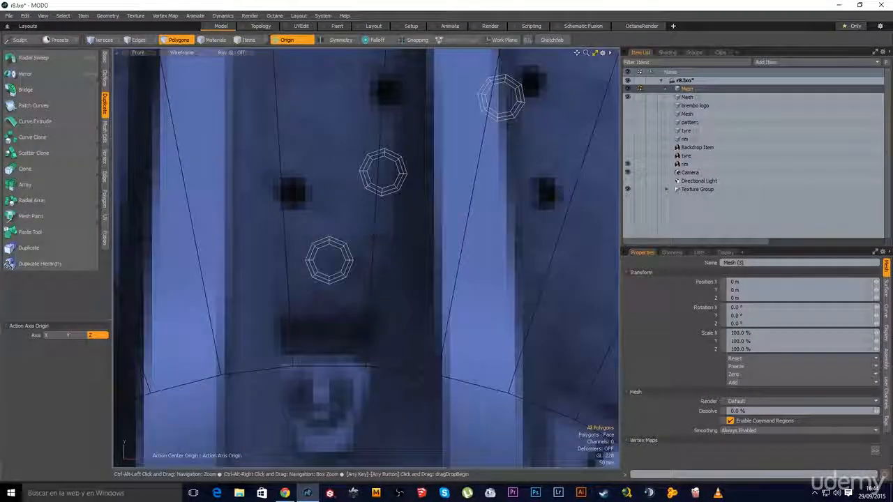
key("2")
left_click(341, 242)
left_click(350, 251, "shift")
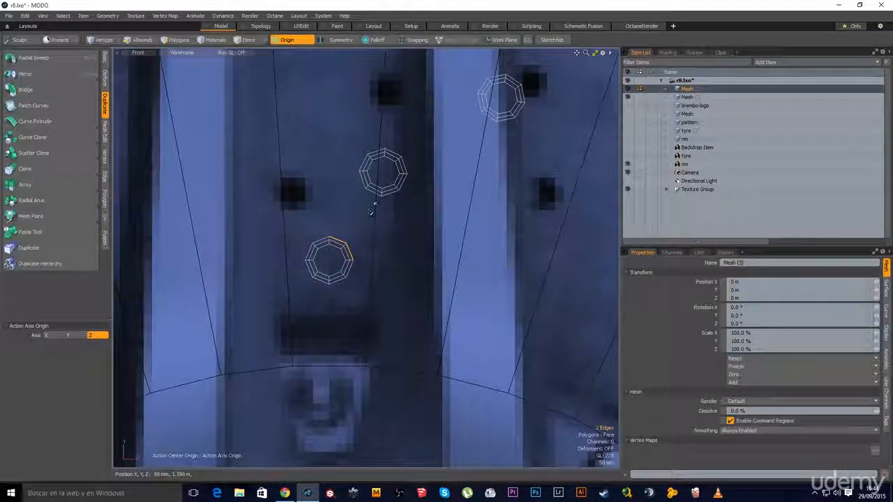
left_click(373, 194, "shift")
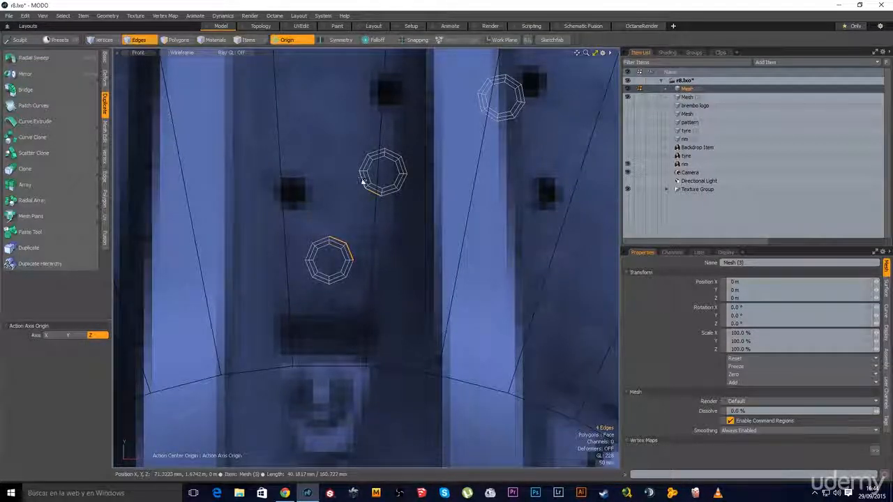
right_click(362, 181)
left_click(429, 208)
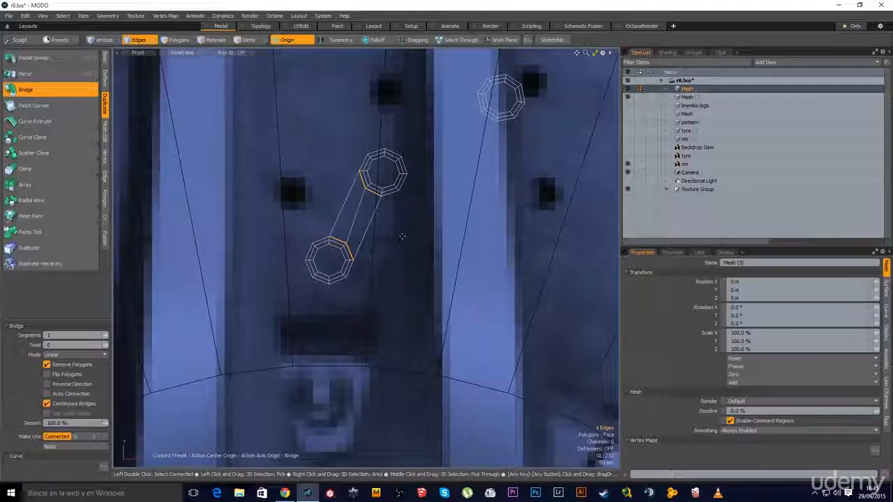
left_click_drag(403, 147, 330, 209, "alt+shift")
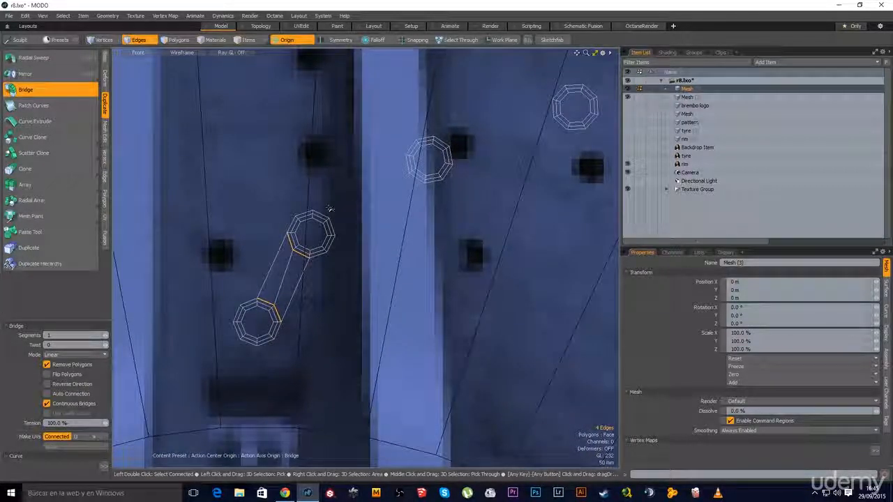
key("space")
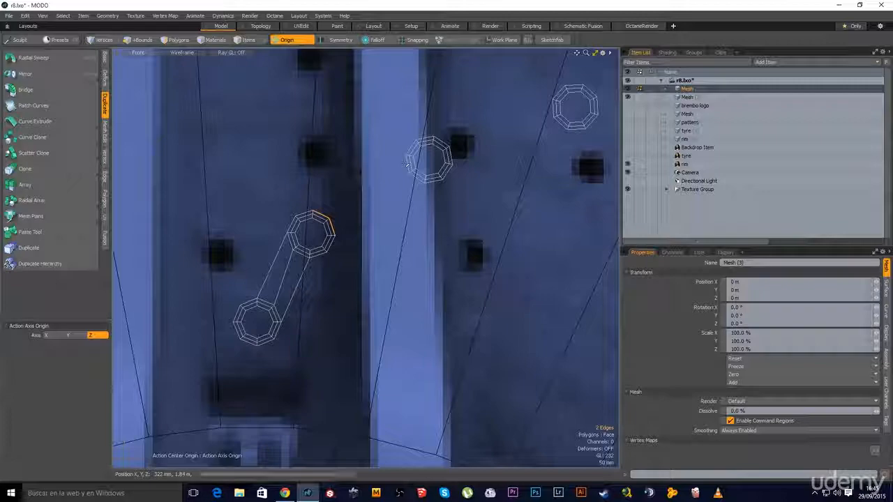
Step: Bridge the two facing outer edges of the second ring to those of the third ring
right_click(415, 178)
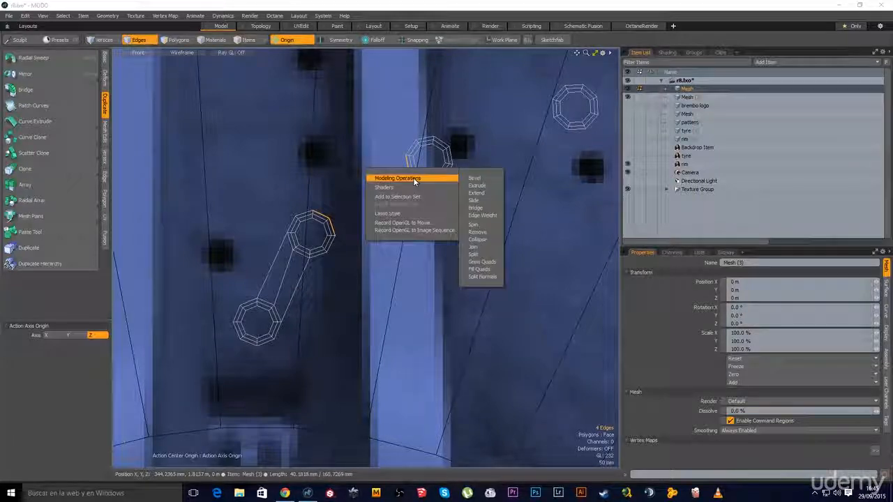
left_click(474, 201)
left_click_drag(434, 219, 341, 256, "alt+shift")
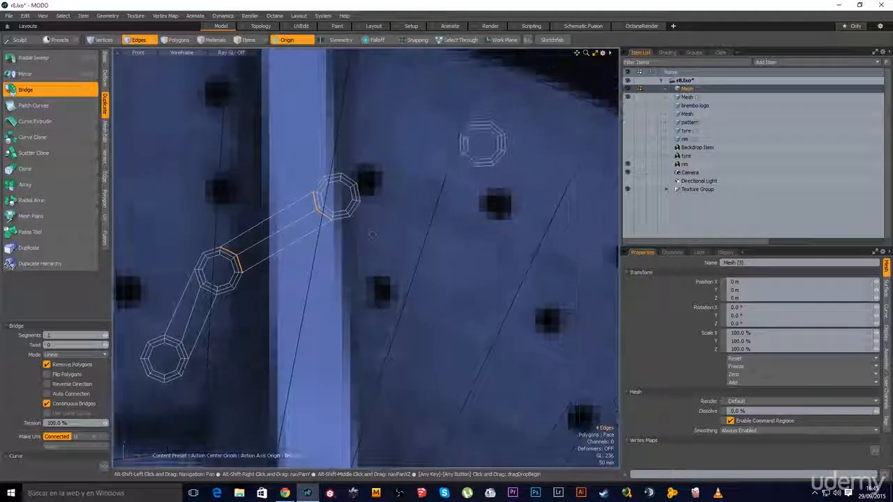
key("space")
Step: Bridge the facing outer edges of the third and outermost rings, adjusting the twist so the bridge runs straight
left_click(354, 180)
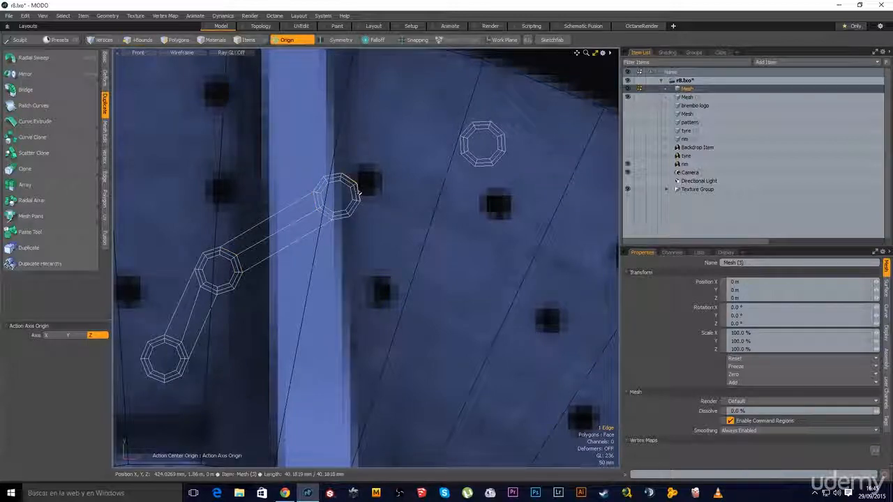
left_click(358, 195, "shift")
left_click(462, 147, "shift")
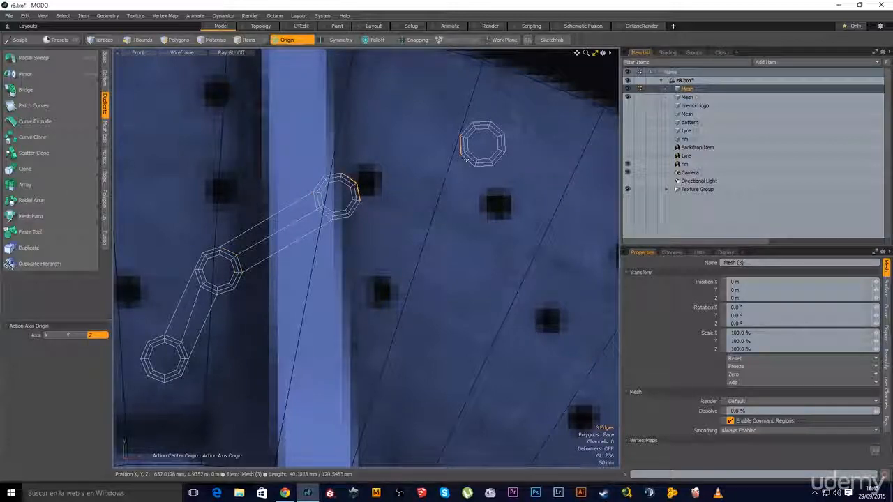
right_click(420, 149)
left_click(530, 185)
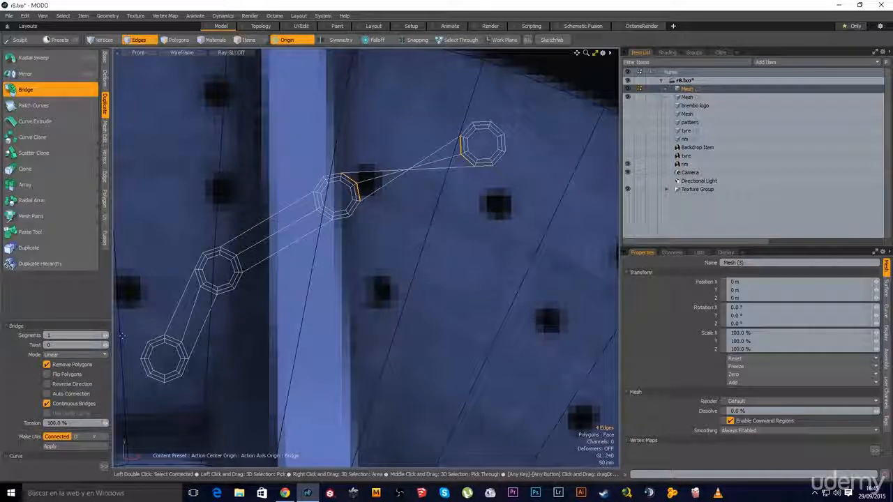
left_click(105, 345)
key("space")
left_click(450, 272)
Step: Switch to polygon selection and reset the action center to none
scroll(452, 273, "down", 4)
left_click_drag(434, 316, 431, 275, "alt+shift")
scroll(415, 211, "down", 6)
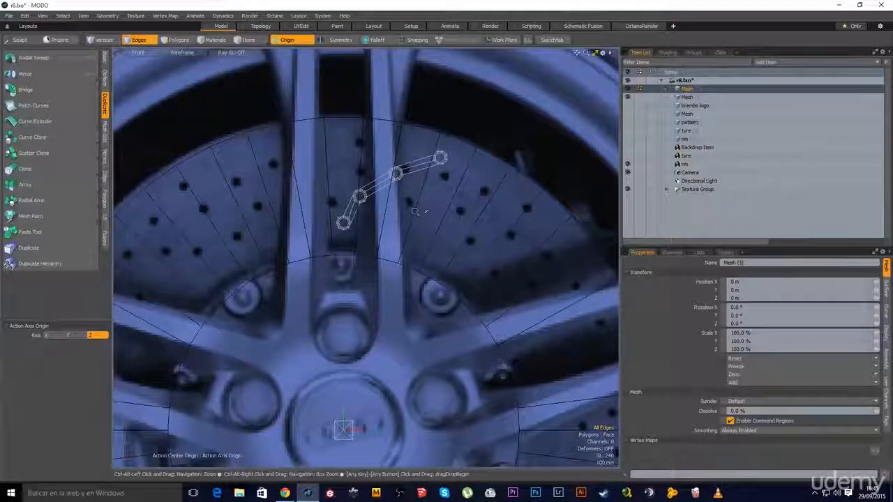
mouse_move(415, 211)
left_mouse_down("ctrl+alt")
mouse_move(395, 212)
mouse_move(415, 205)
left_mouse_up("ctrl+alt")
key("space")
key("space")
key("space")
key("space")
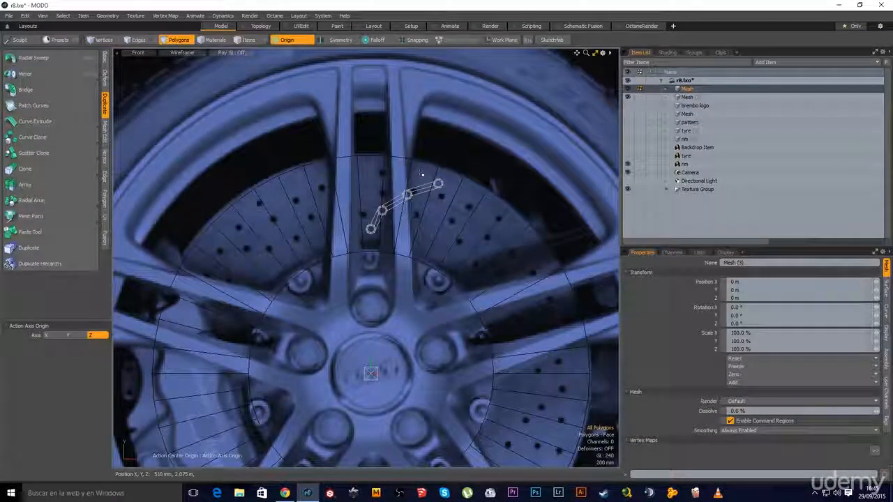
scroll(421, 221, "down", 2)
left_click_drag(421, 221, 423, 186, "alt+shift")
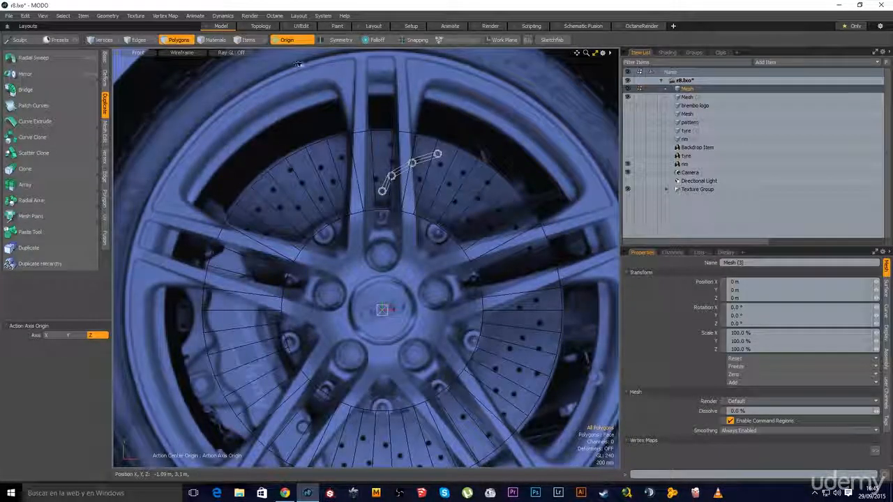
left_click(292, 40)
left_click(265, 61)
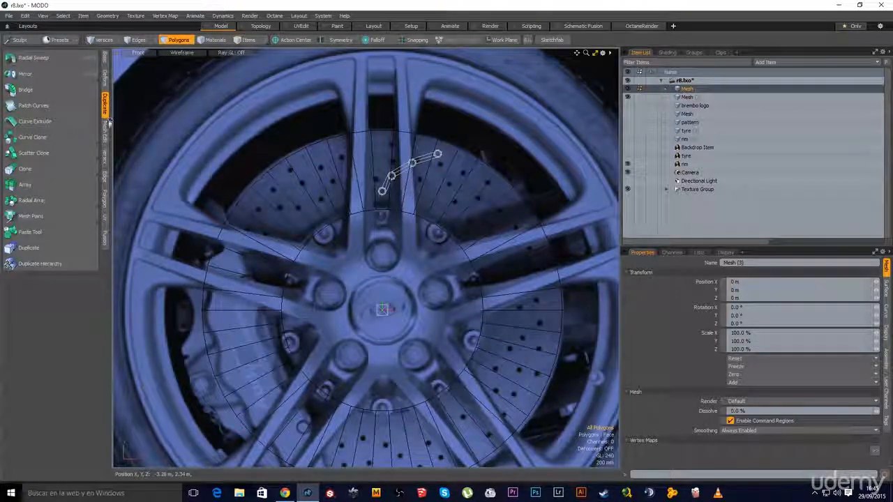
Step: Duplicate the bridged hole strip around the disc with a Radial Array of 20 copies about the Z axis
left_click(46, 200)
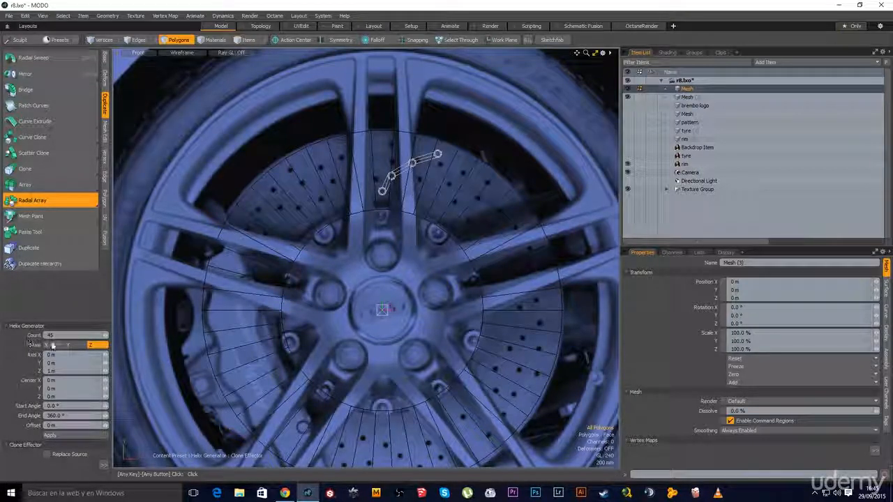
left_click_drag(64, 336, 10, 337)
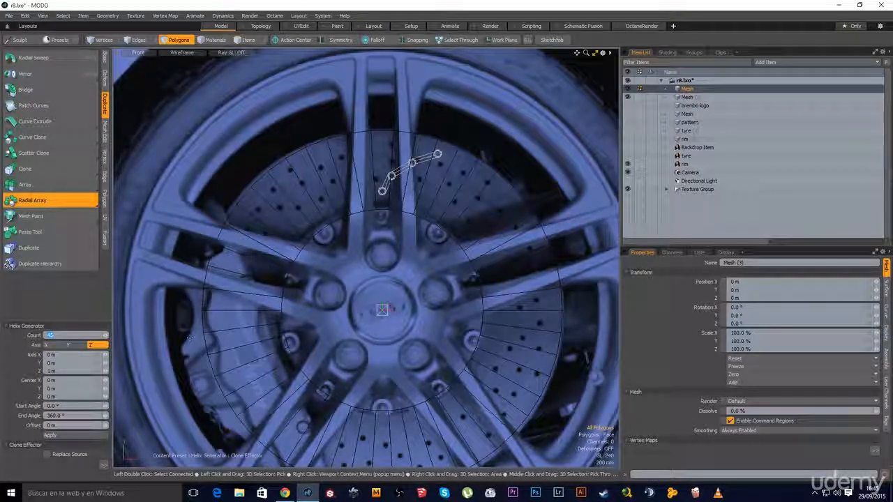
type("20")
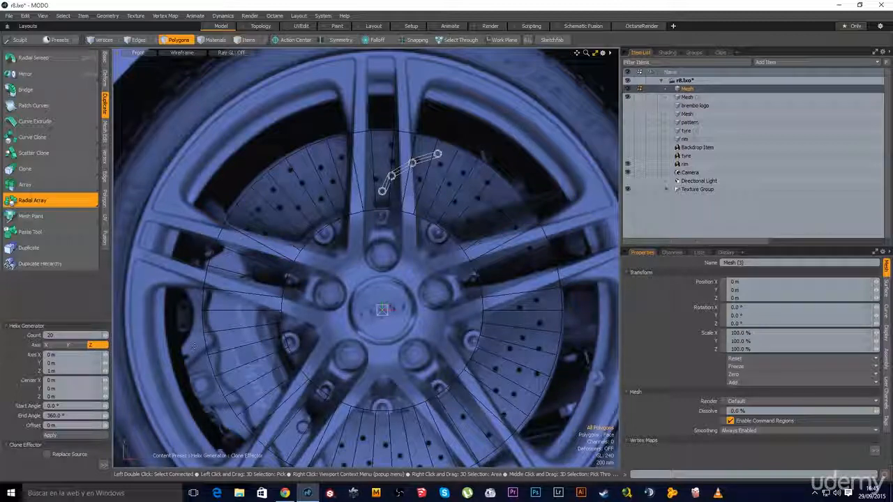
left_click(77, 435)
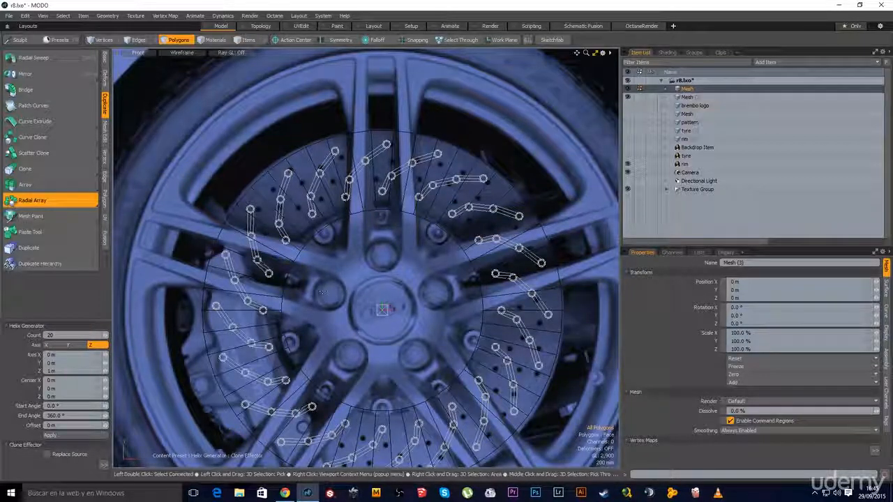
key("space")
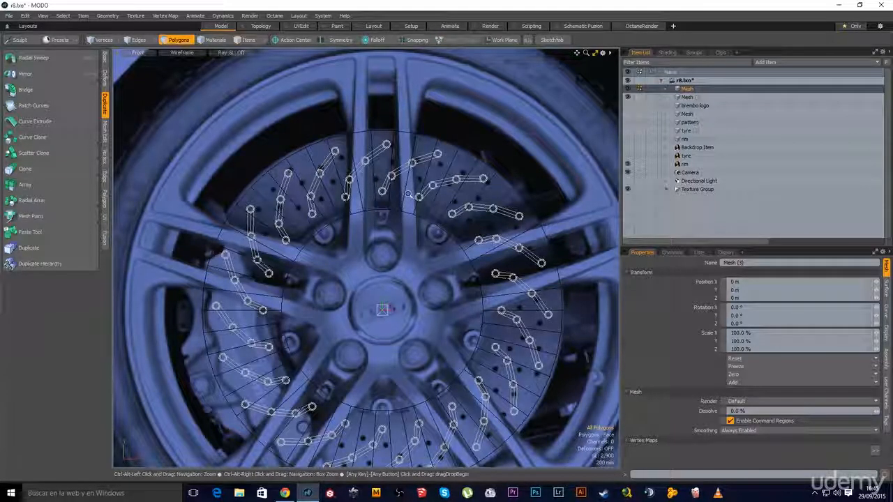
Step: Select the continuous chain of outer edges along the clockwise-facing side of the hole strip nearest the disc's top
scroll(412, 196, "up", 5)
scroll(375, 170, "up", 3)
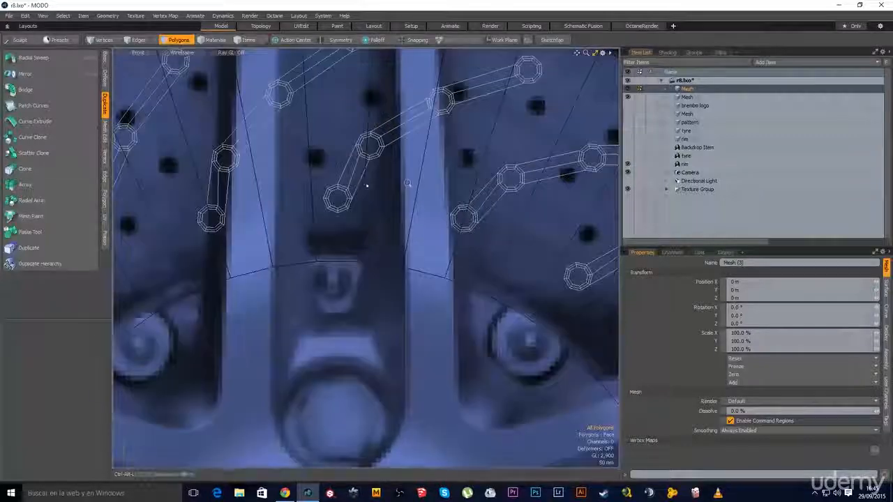
key("2")
left_click(361, 177)
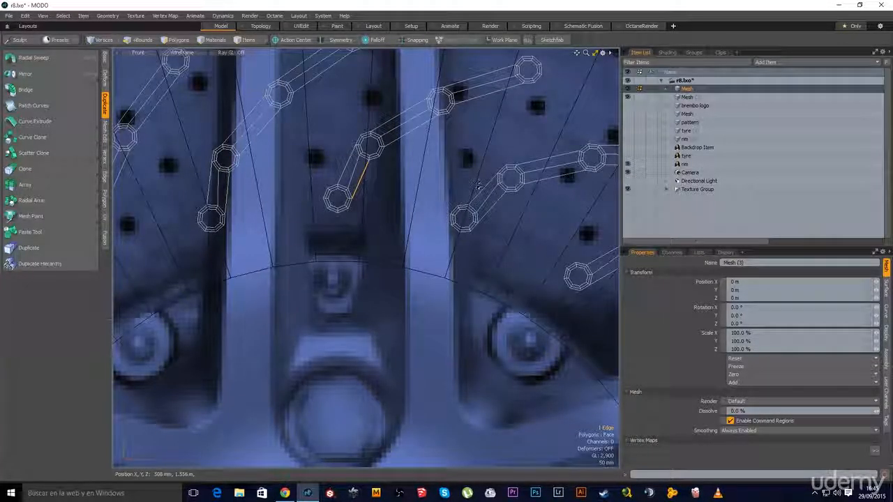
key("2")
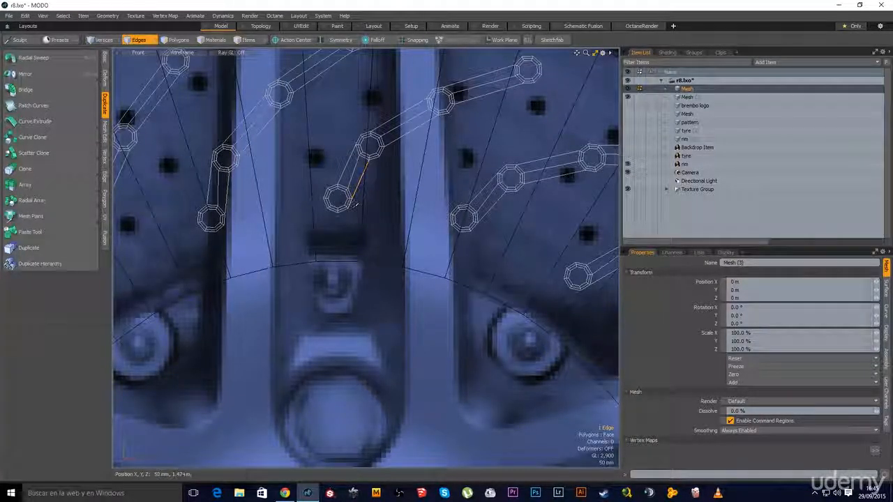
key("l")
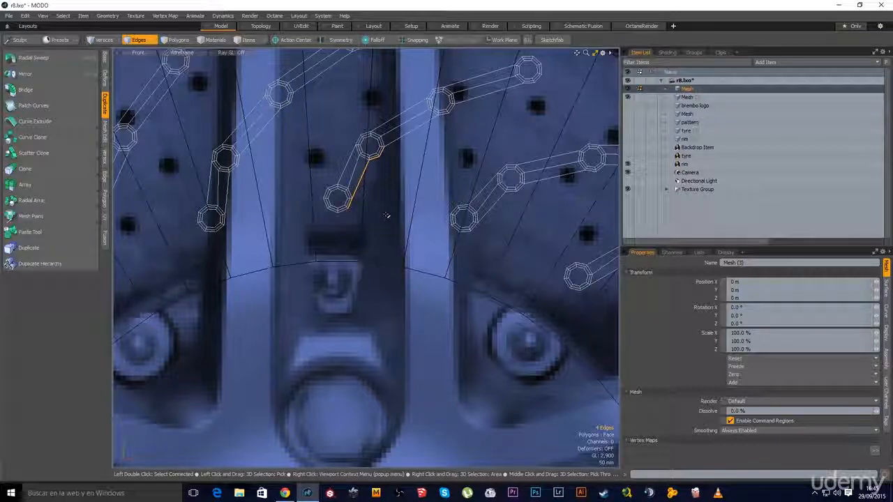
key("Up")
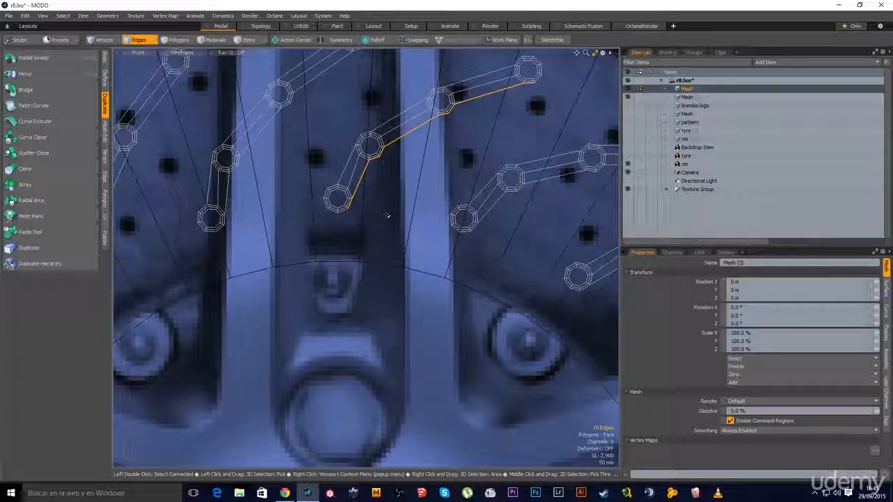
Step: Try to bridge the selected chain to the facing edge chain of the next clockwise strip with a twist of 0
left_click_drag(469, 202, 300, 279, "alt+shift")
left_click(283, 296, "shift")
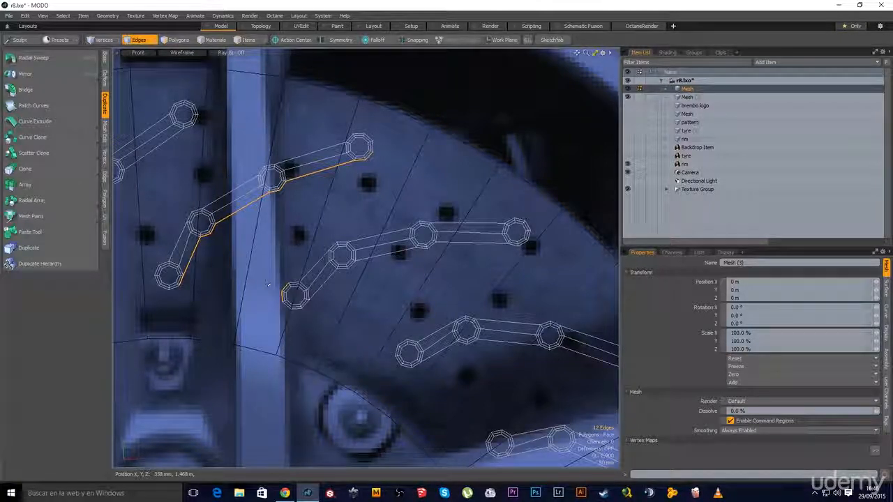
key("Up")
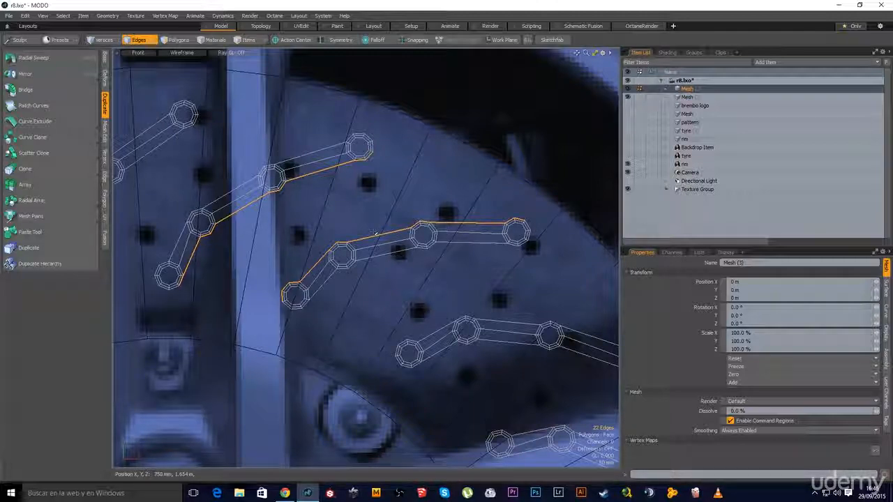
right_click(376, 233)
mouse_move(380, 235)
left_click(437, 266)
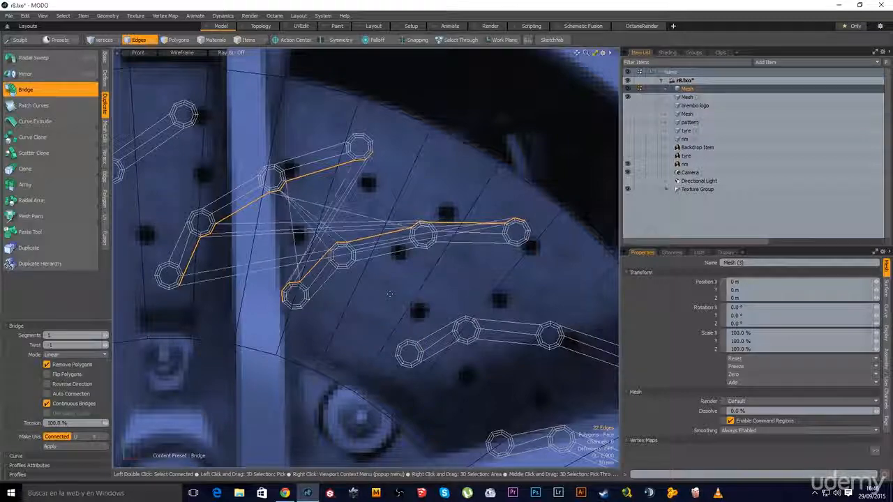
left_click(106, 347)
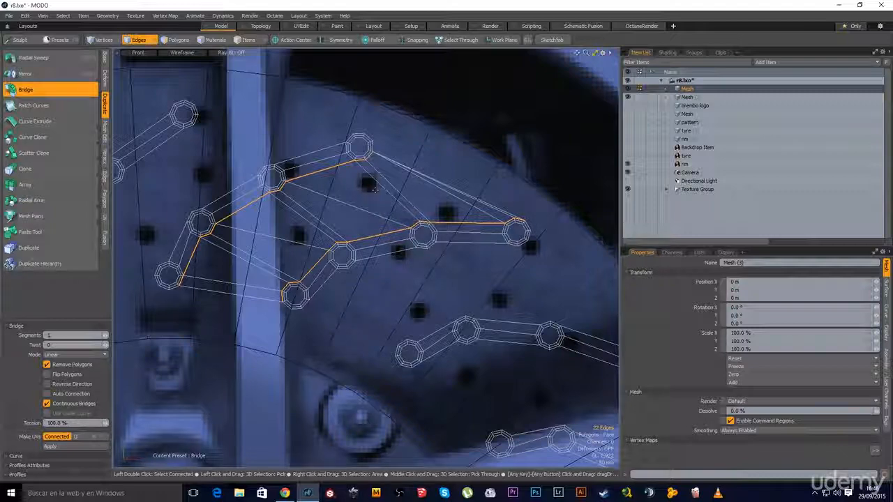
key("ctrl+z")
key("ctrl+z")
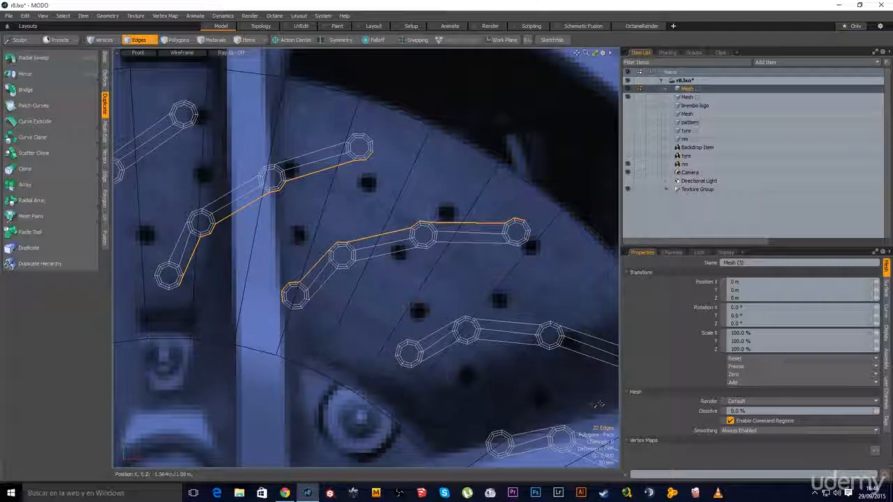
Step: Extend the first strip's edge chain around its inner end ring and select the facing edge chain of the next clockwise strip
left_click(174, 287)
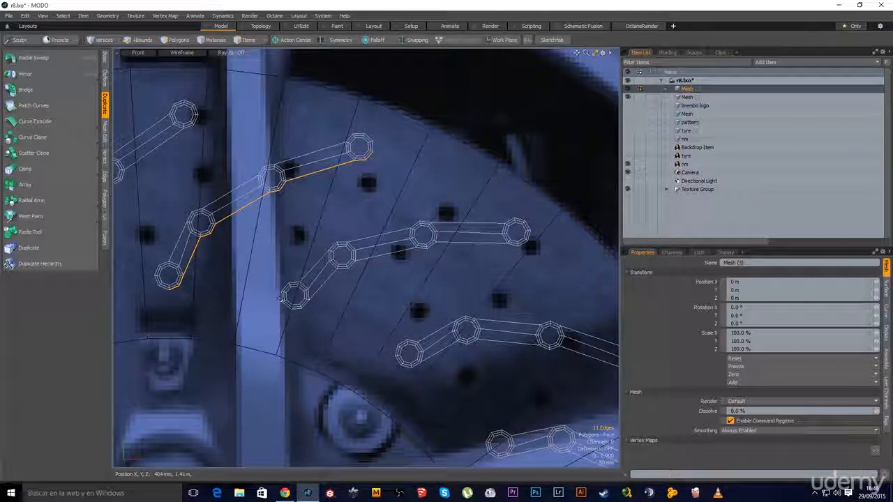
left_click(283, 290, "shift")
left_click(285, 287, "shift")
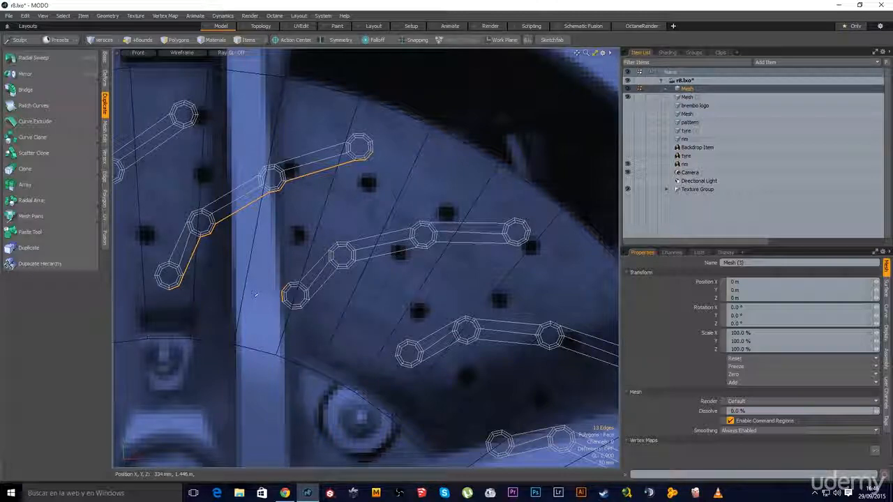
key("Up")
key("Up")
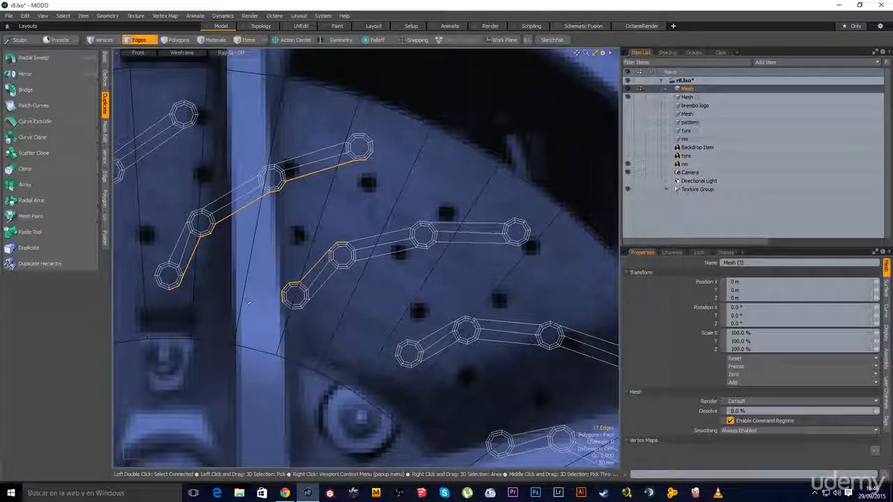
key("Up")
key("Up")
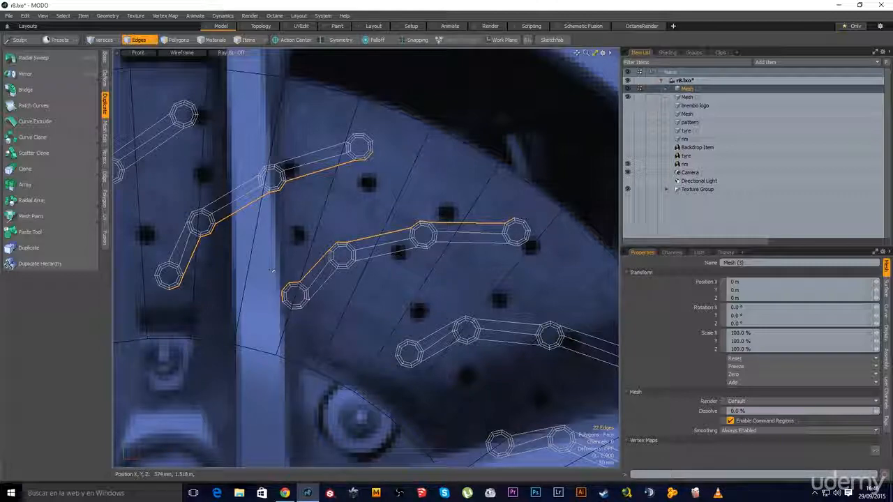
Step: Bridge the facing edge chains of the two neighbouring strips with 1 segment and a twist of 0
right_click(315, 271)
mouse_move(327, 269)
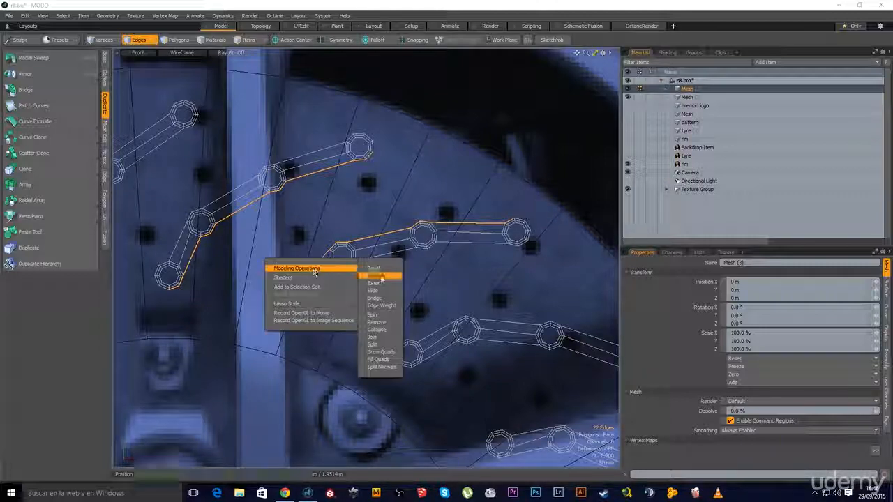
left_click(375, 298)
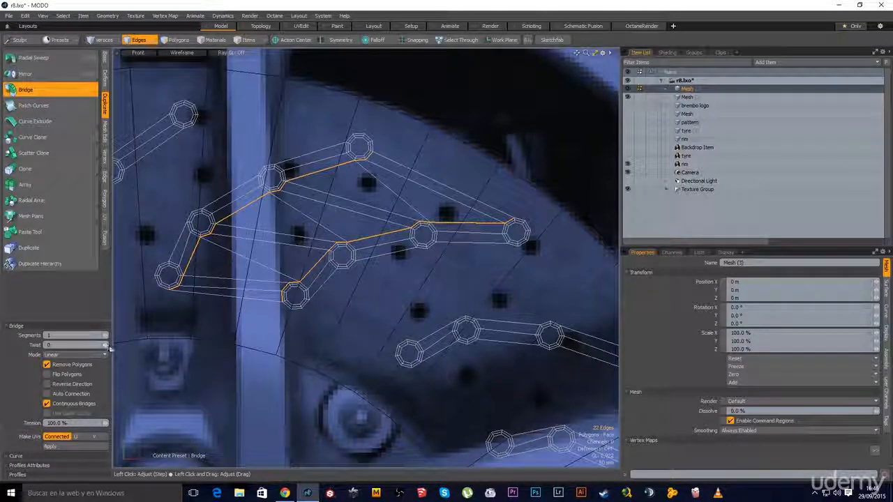
key("q")
Step: Cut the new bridge between the two strips with a uniform Loop Slice of 3 loops
left_click(370, 306)
left_click_drag(370, 305, 417, 336, "alt+shift")
left_click(351, 245)
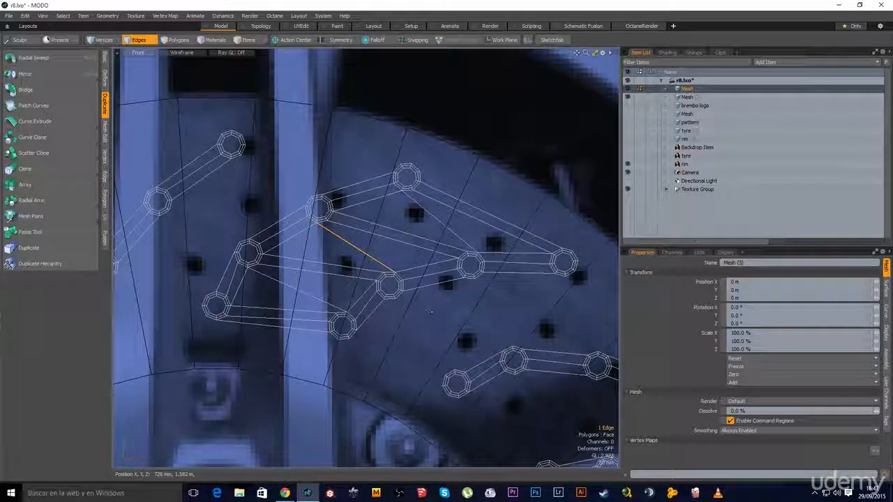
key("alt+c")
left_click(87, 346)
left_click(77, 354)
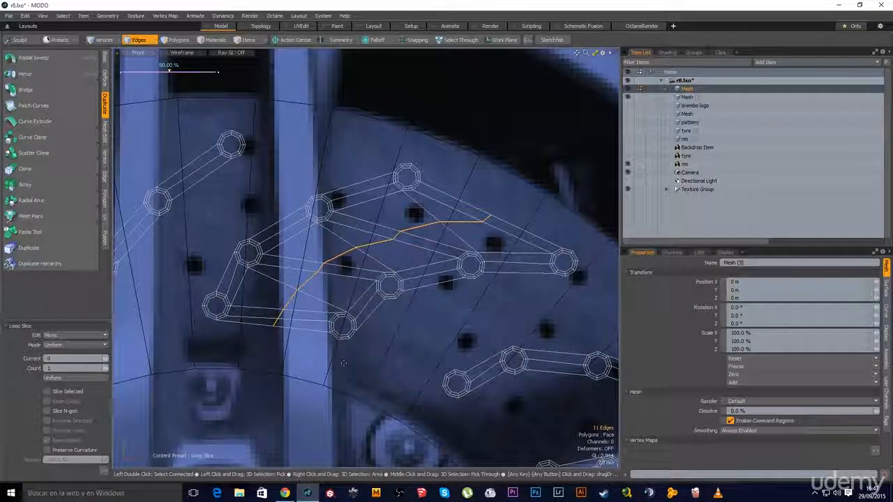
left_click(108, 372)
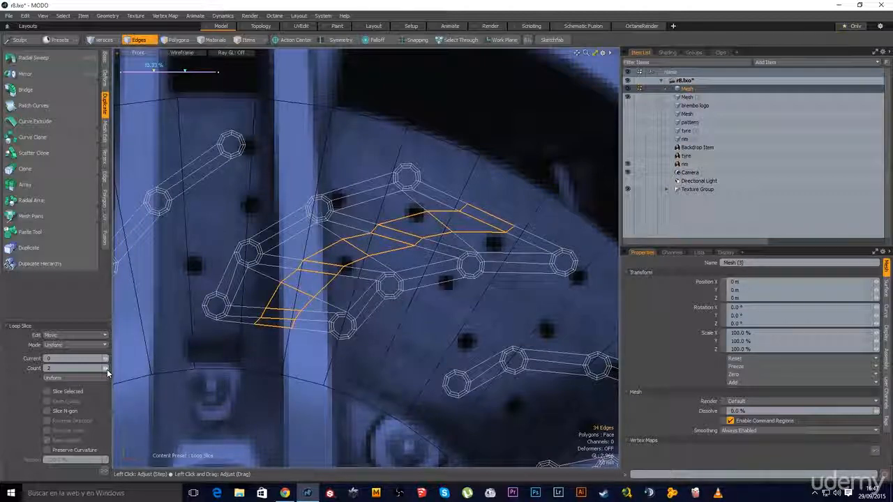
left_click(107, 373)
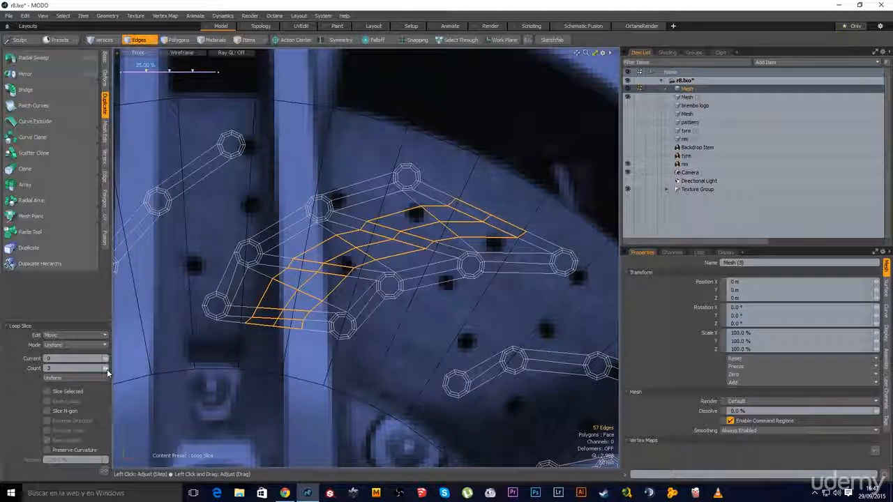
key("space")
left_click(388, 343)
Step: Delete all the other hole strips, keeping only the section made of the two bridged strips
scroll(402, 343, "down", 4)
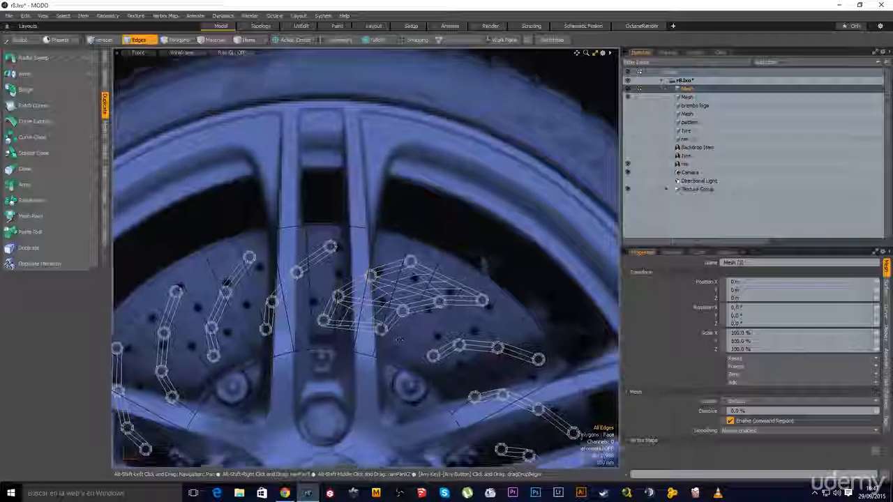
scroll(403, 343, "down", 6)
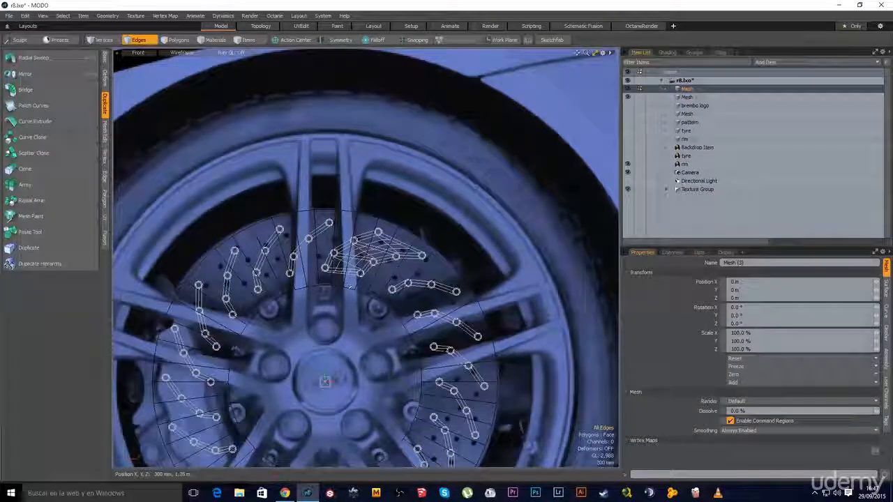
key("3")
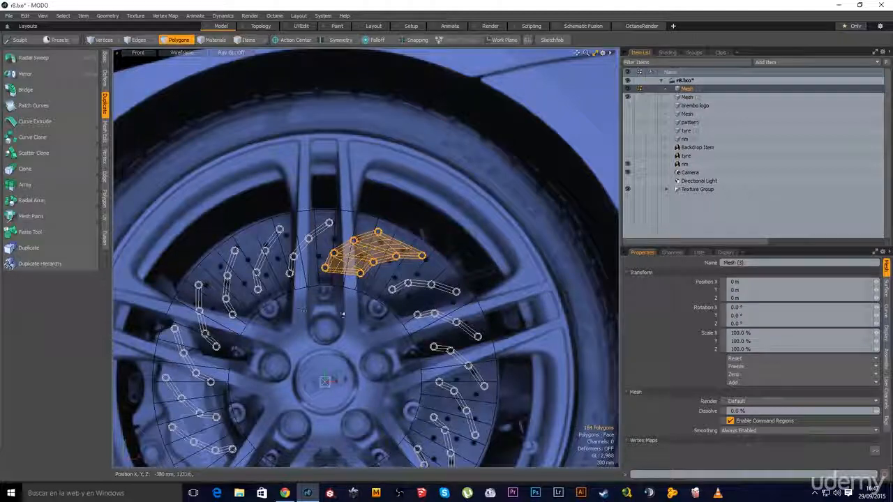
left_click(63, 18)
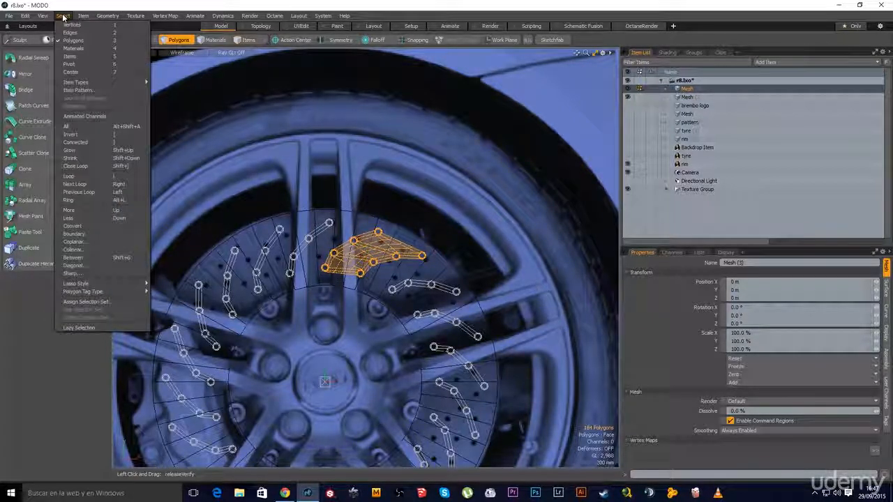
left_click(71, 133)
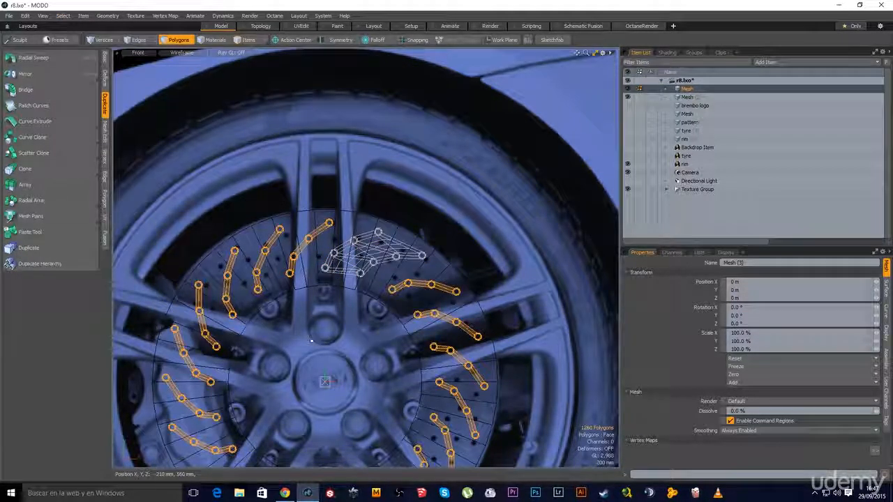
key("Delete")
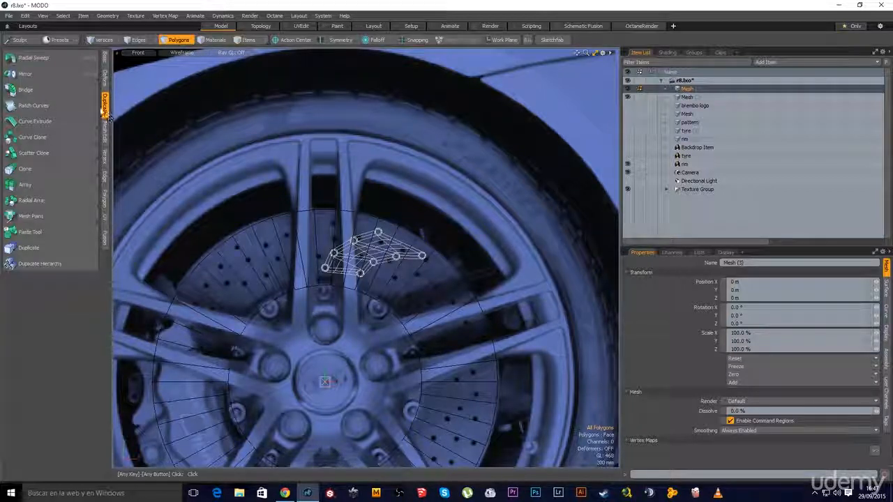
Step: Duplicate the bridged section around the disc with a Radial Array of 20 copies about the Z axis
left_click(33, 201)
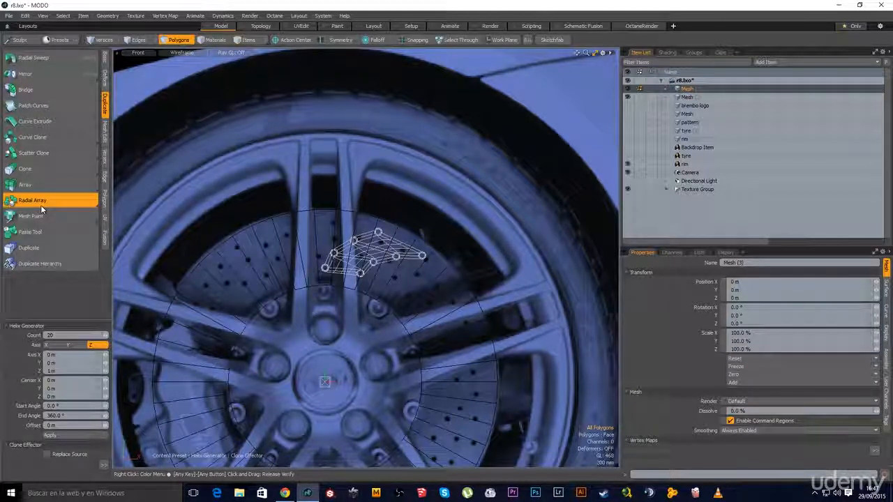
left_click(98, 345)
left_click(75, 434)
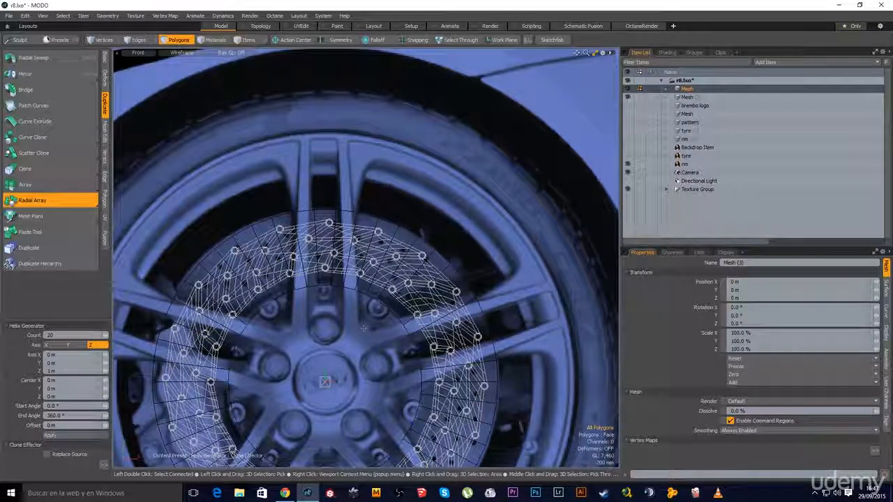
key("q")
Step: Convert the arrayed disc mesh to subdivision surfaces
left_click_drag(318, 360, 361, 306, "alt+shift")
key("Tab")
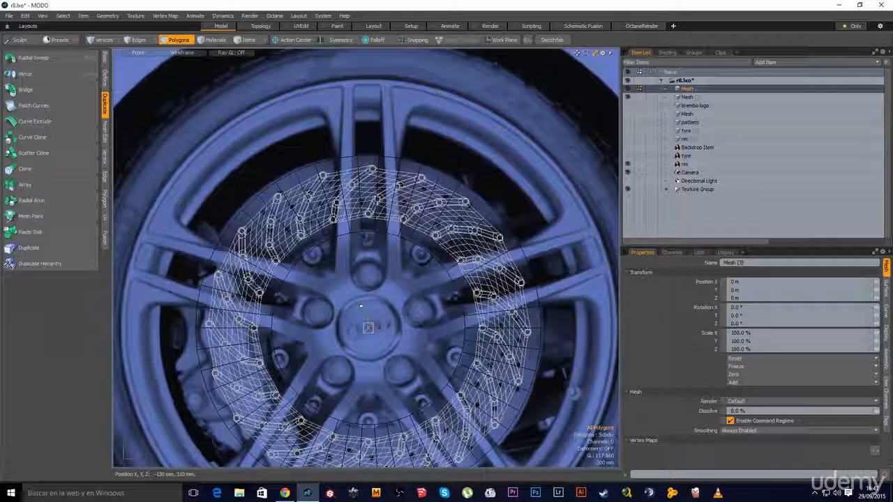
left_click_drag(382, 244, 431, 243, "ctrl+alt")
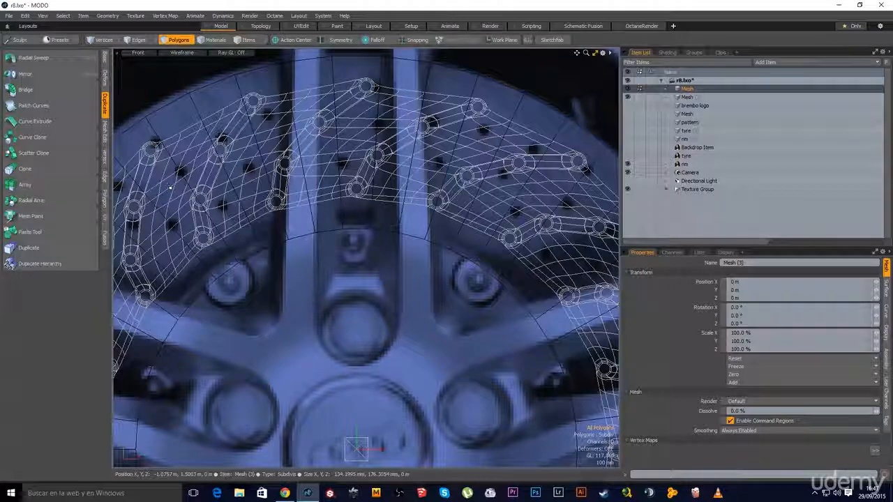
Step: Merge the overlapping vertices of the arrayed disc mesh using a fixed range and a distance of 1 mm
left_click(105, 158)
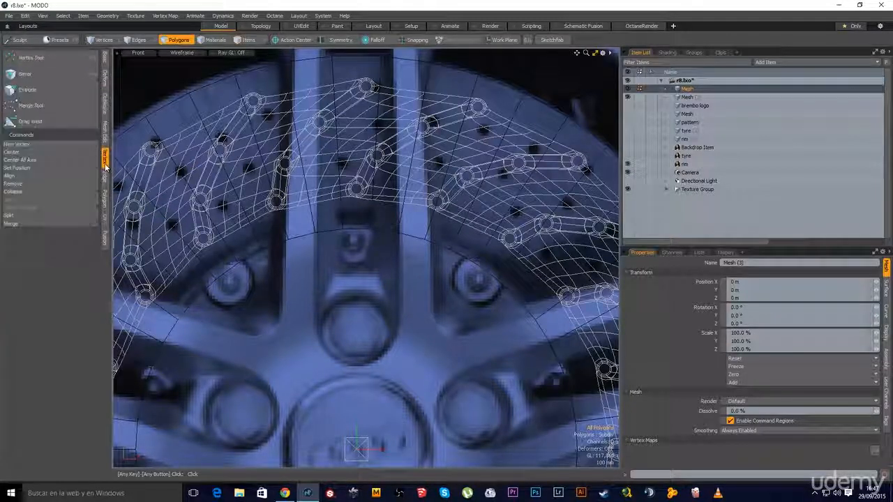
left_click(21, 224)
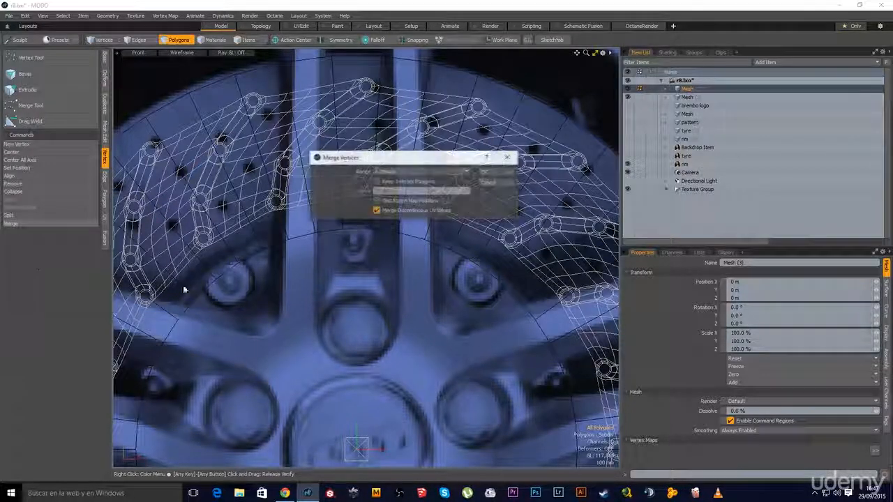
left_click(394, 171)
left_click(393, 183)
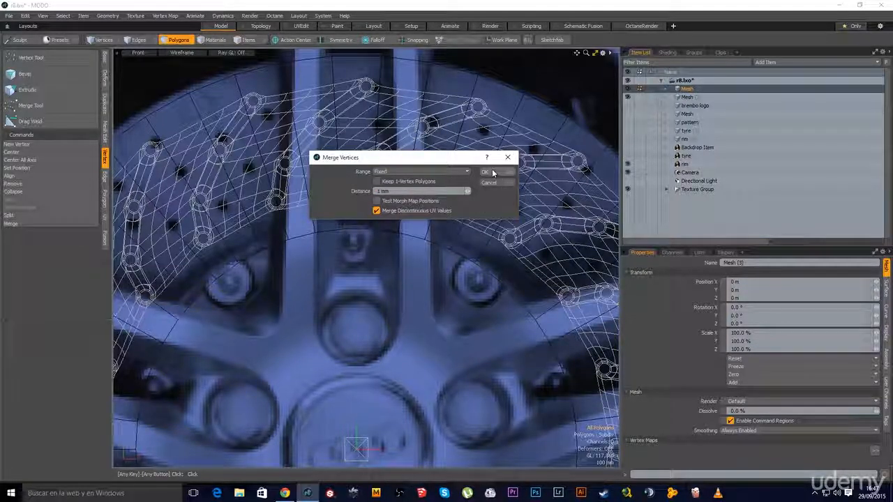
left_click_drag(466, 161, 427, 213)
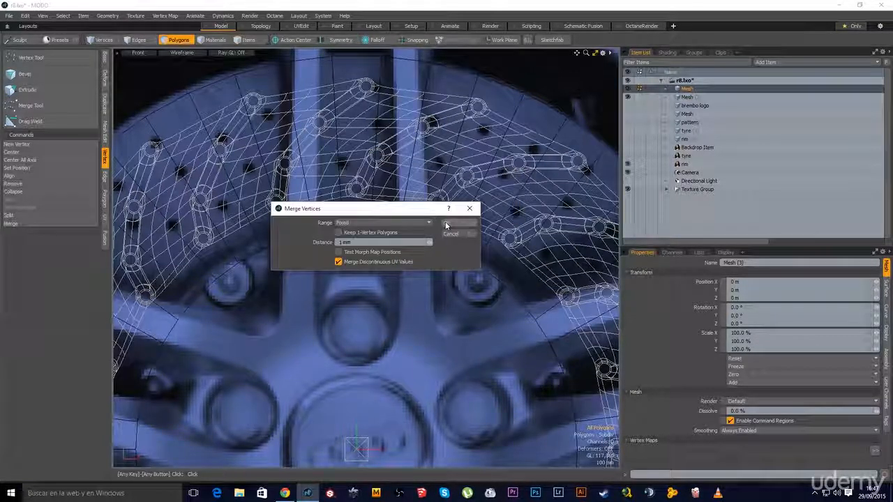
left_click(447, 224)
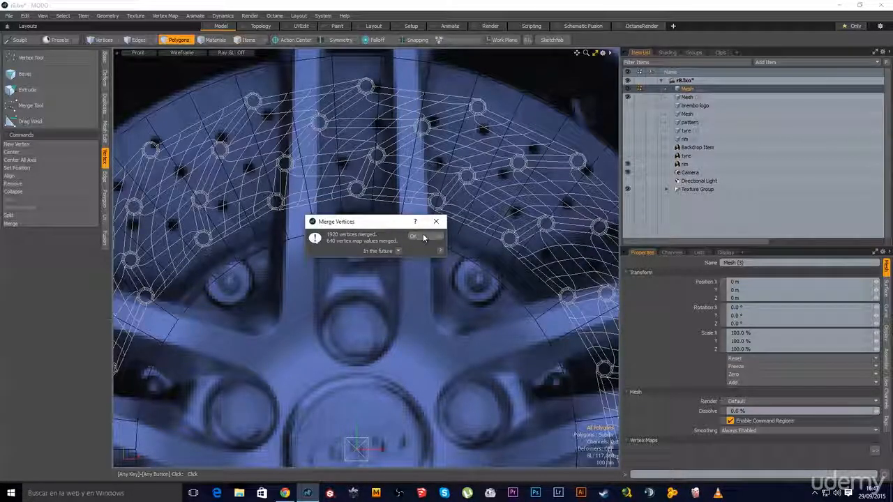
Step: Run Mesh Cleanup on the merged disc mesh with every cleanup option enabled
left_click(423, 235)
left_click_drag(442, 195, 544, 217, "ctrl+alt")
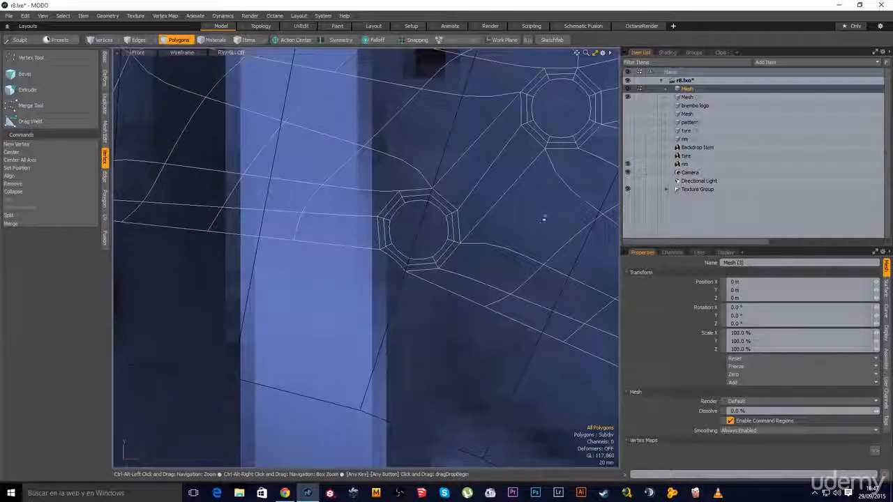
key("Tab")
key("Tab")
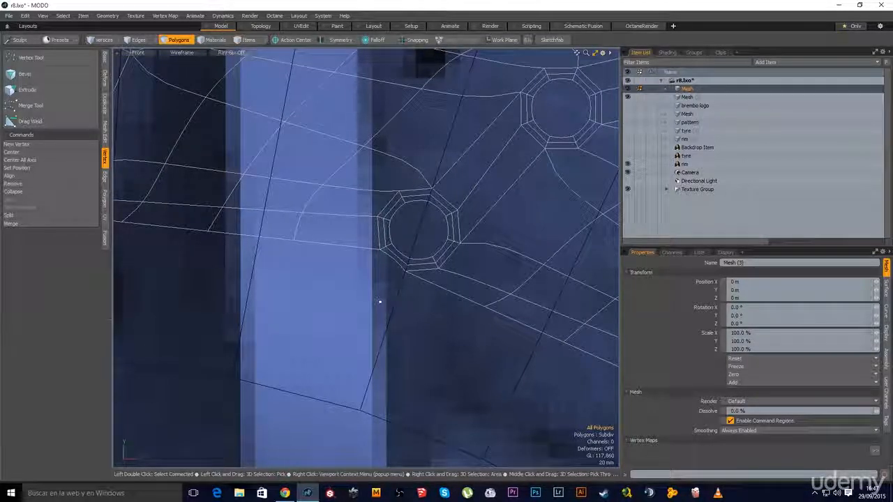
left_click_drag(378, 302, 268, 287, "ctrl+alt")
left_click(108, 15)
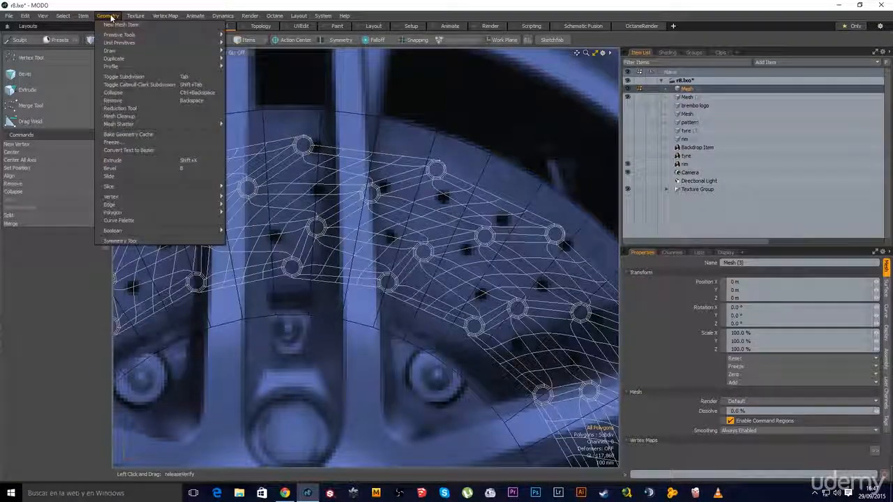
left_click(129, 115)
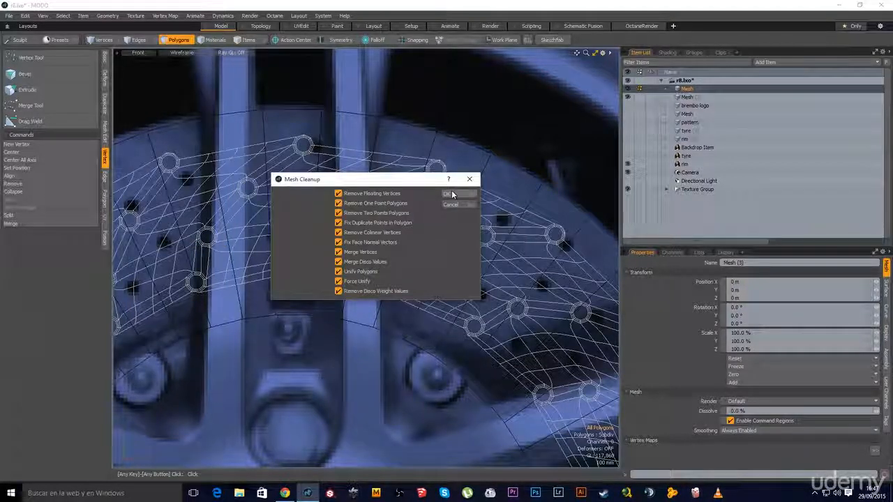
left_click(450, 194)
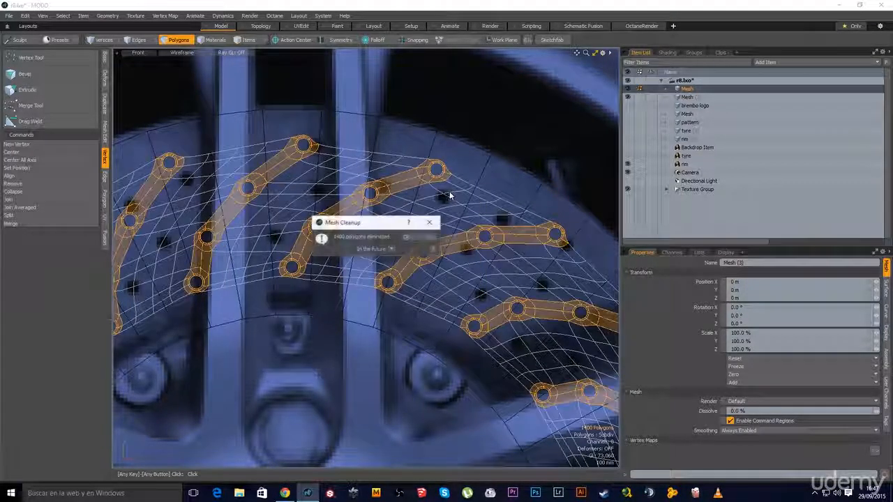
left_click(415, 239)
left_click(496, 149)
Step: Convert the cleaned disc mesh from subdivision surfaces back to plain polygon faces
left_click_drag(354, 315, 303, 258, "alt+shift")
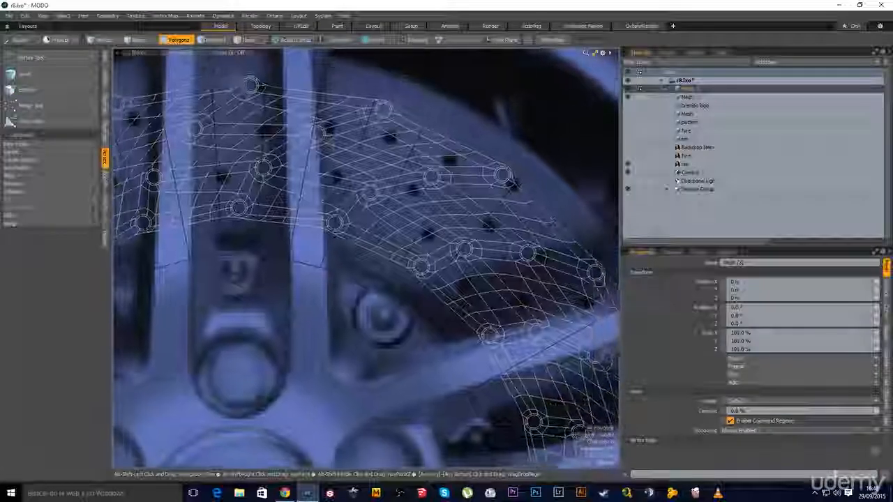
scroll(373, 335, "down", 4)
left_click_drag(372, 336, 429, 294, "alt+shift")
key("Tab")
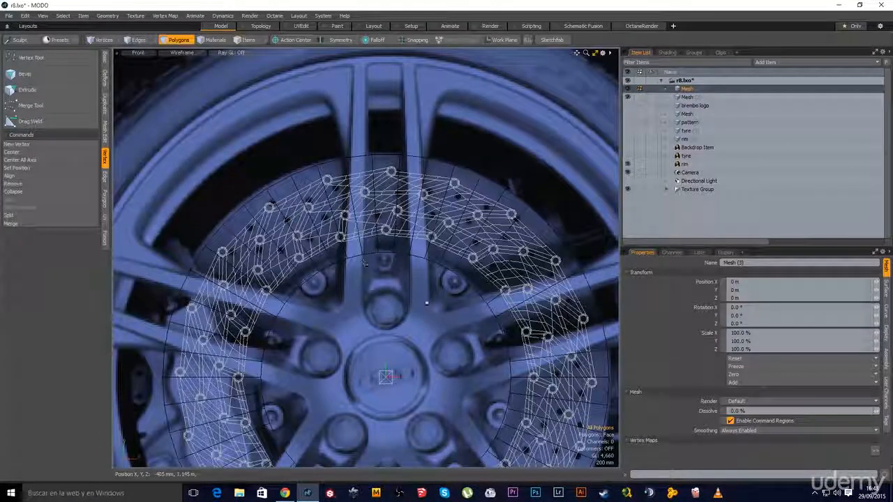
Step: Extend the disc's outer boundary edge loop and scale the new edges outward to 108%
scroll(400, 180, "up", 5)
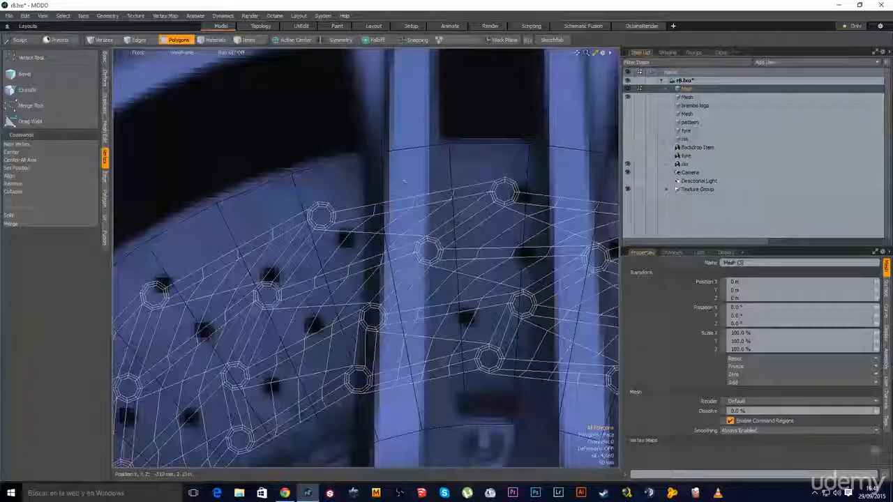
key("2")
double_click(395, 198)
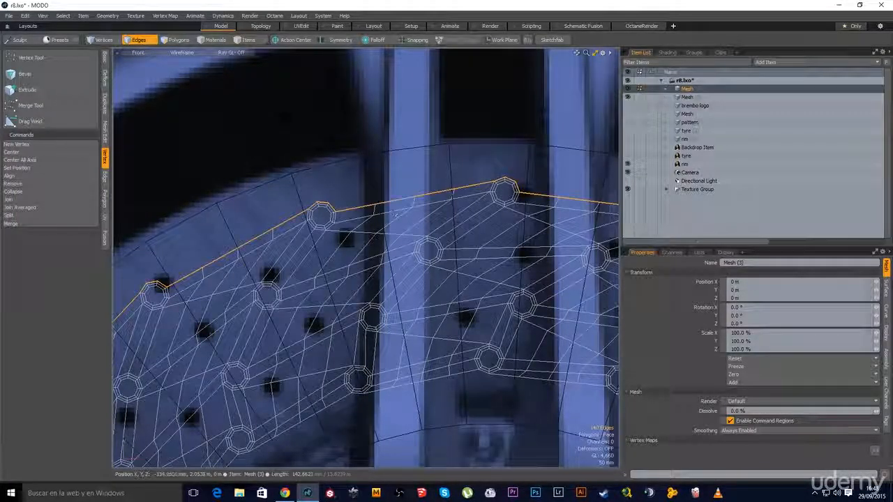
scroll(394, 214, "down", 5)
left_click_drag(384, 352, 314, 206, "alt+shift")
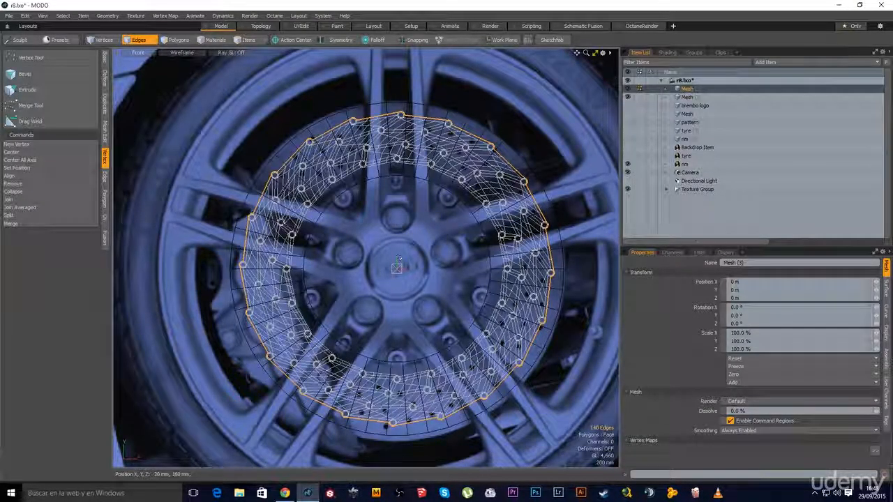
key("z")
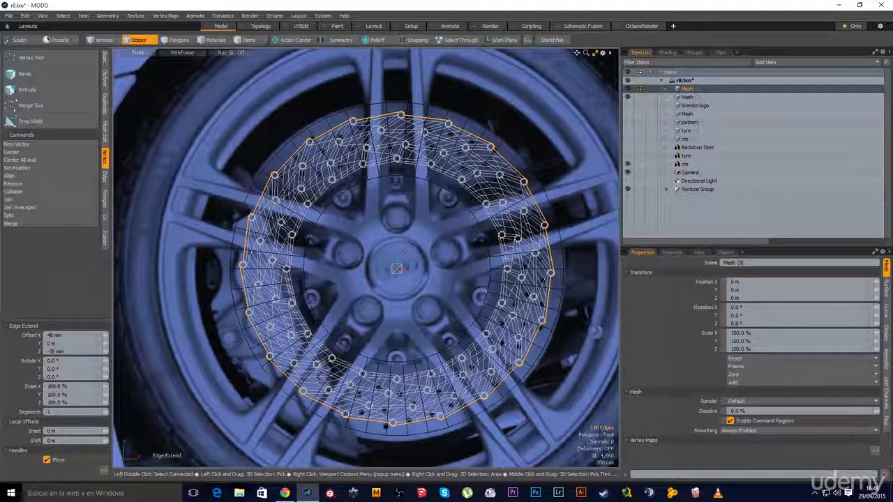
left_click(416, 244)
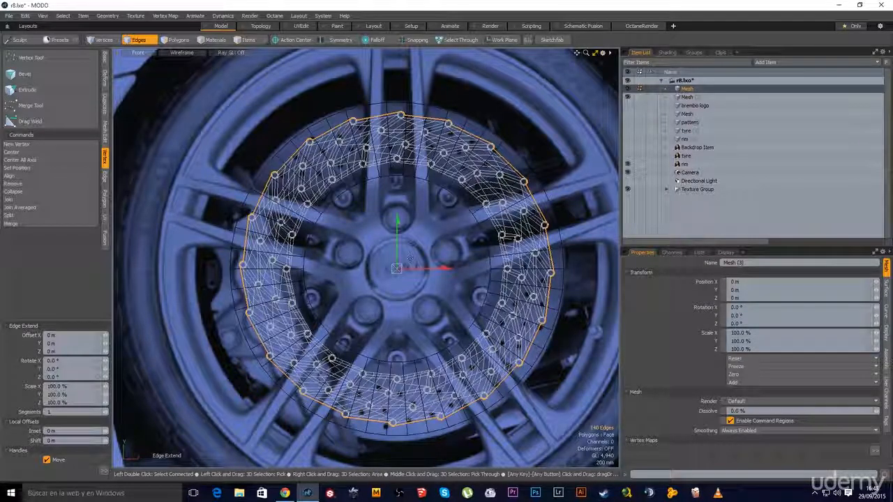
key("r")
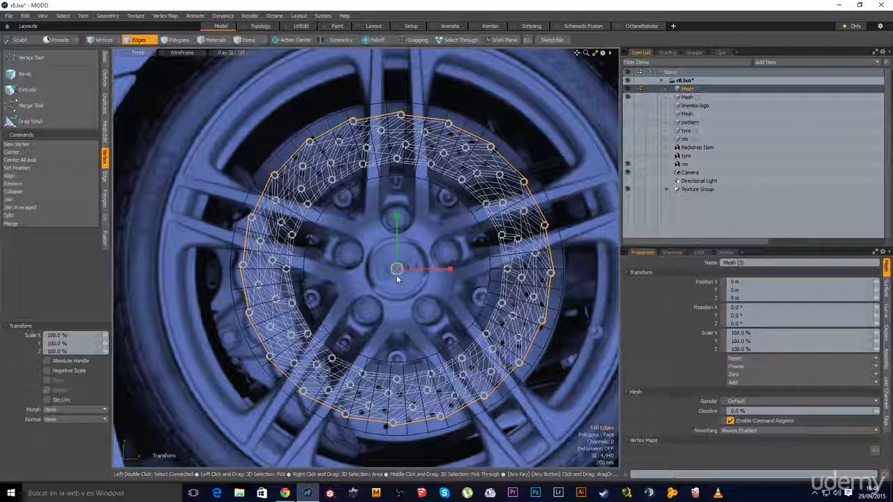
left_click_drag(397, 279, 412, 276)
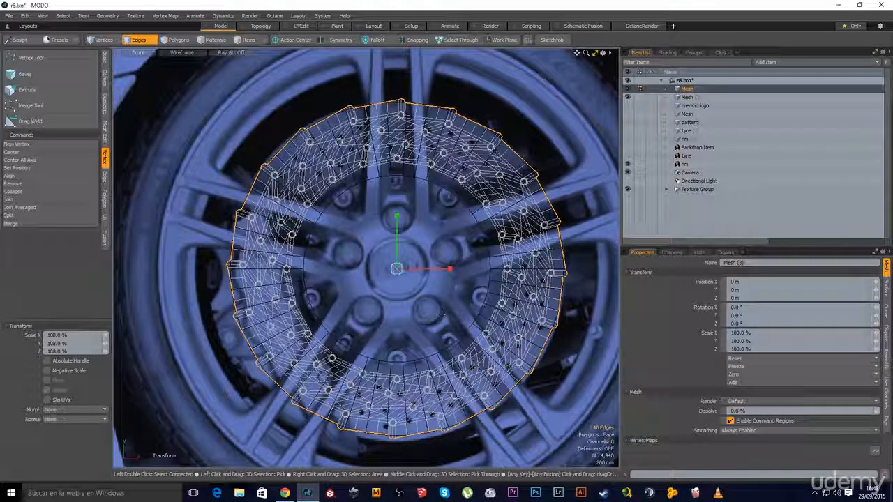
key("space")
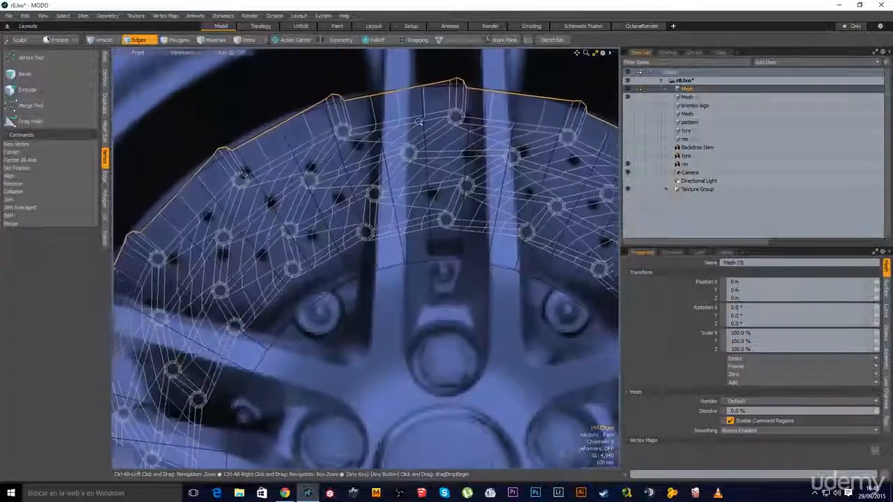
Step: Align the extended outer edge loop into a circle with Radial Align
scroll(357, 113, "up", 4)
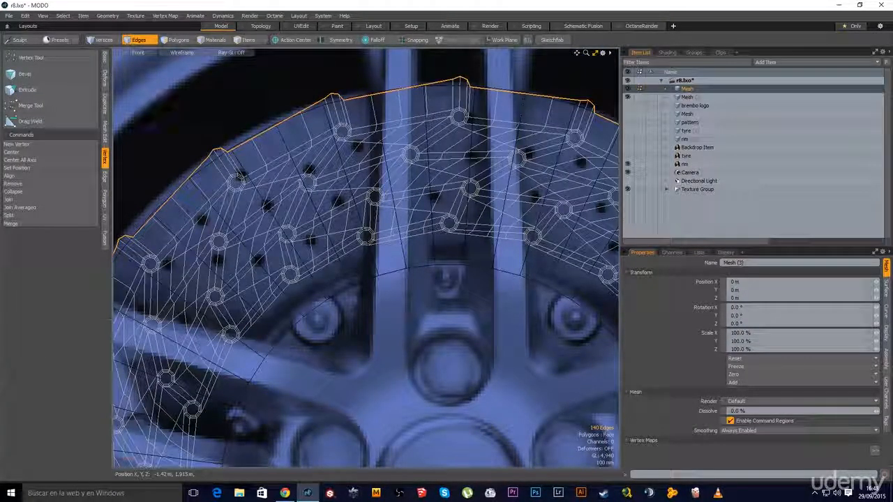
left_click(106, 81)
left_click(58, 241)
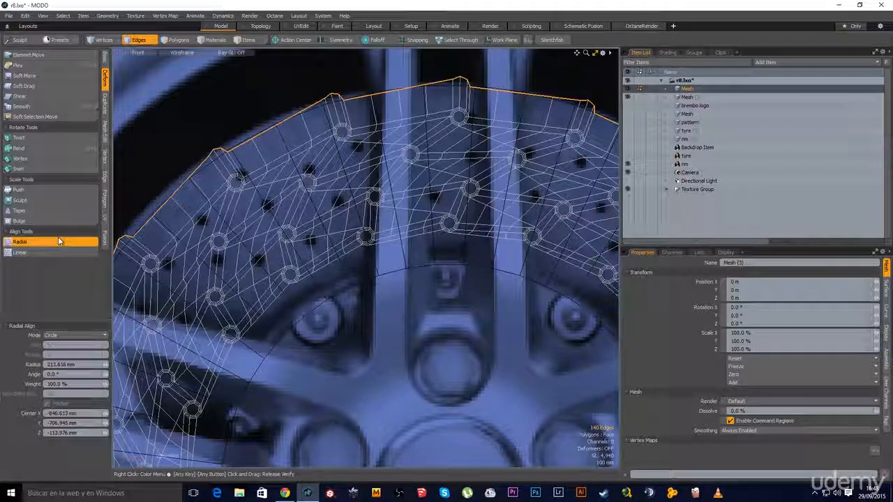
left_click(385, 332)
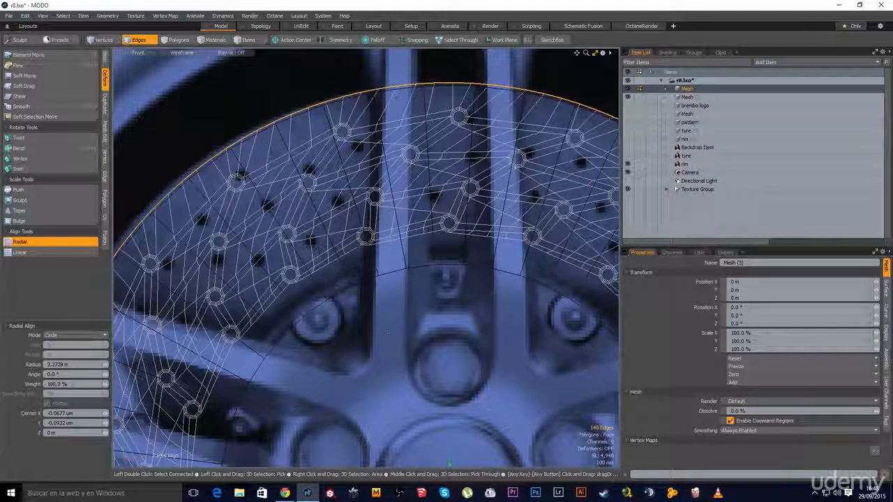
scroll(446, 310, "down", 6)
left_click_drag(429, 341, 382, 225, "alt+shift")
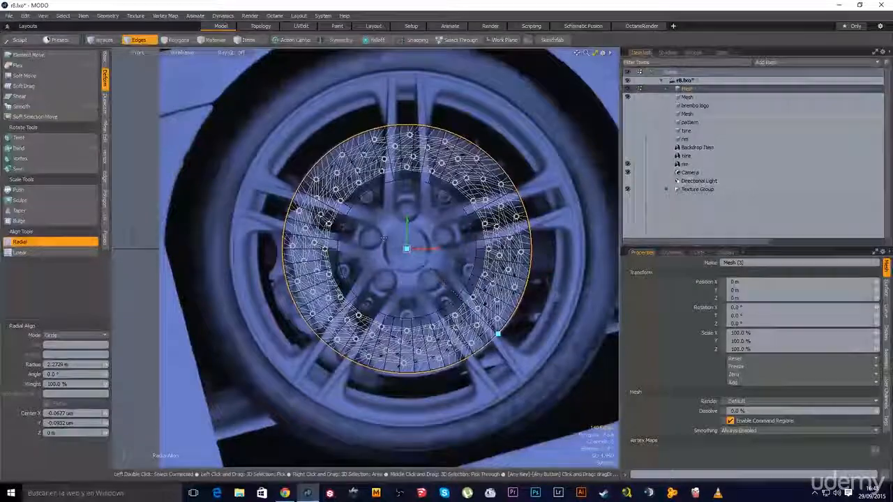
key("space")
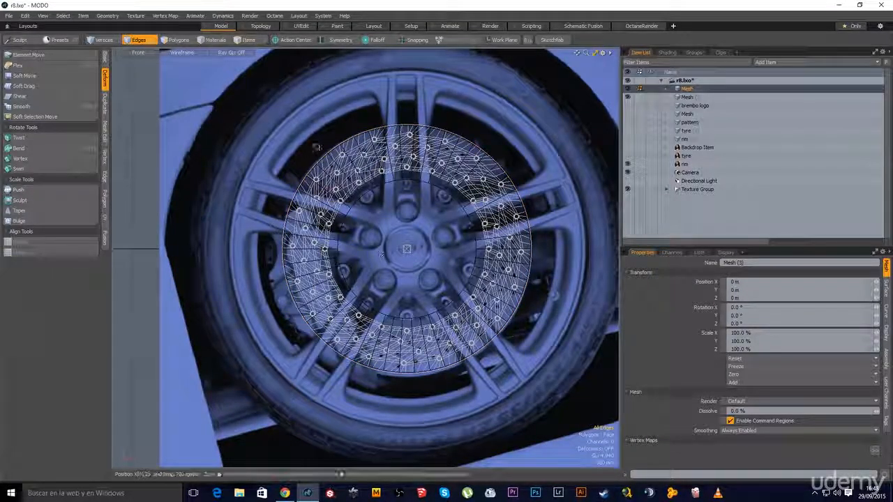
Step: Add one Loop Slice at 50% around the new outer ring between the holes and the rim edge
scroll(317, 149, "up", 5)
left_click(368, 156)
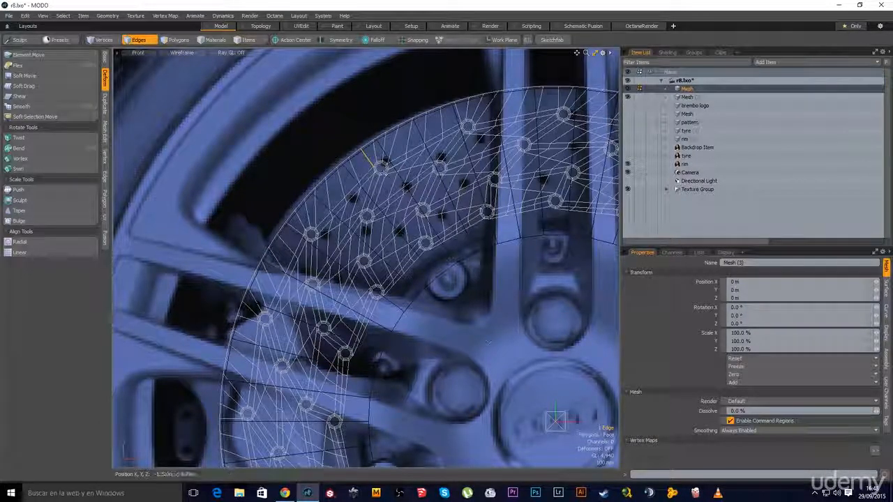
key("alt+c")
type("1")
key("Return")
left_click(477, 269)
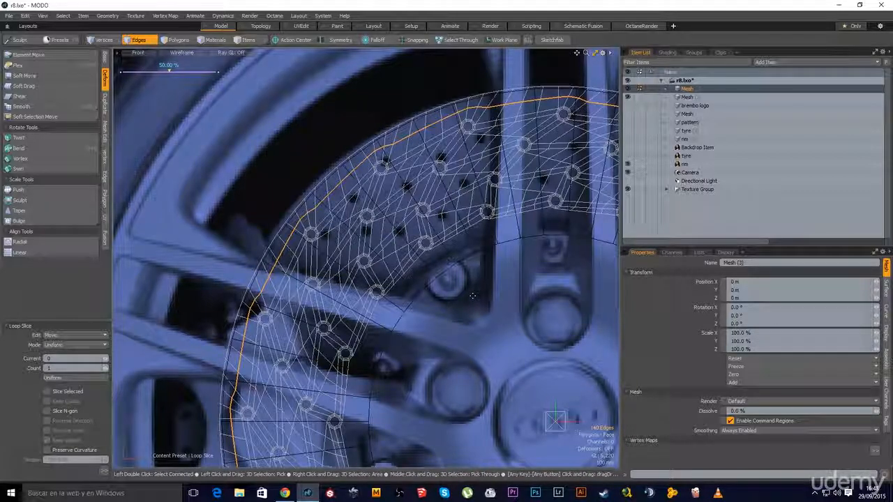
Step: Extend the disc's inner boundary edge loop and scale the new edges inward to 76%
scroll(505, 300, "down", 5)
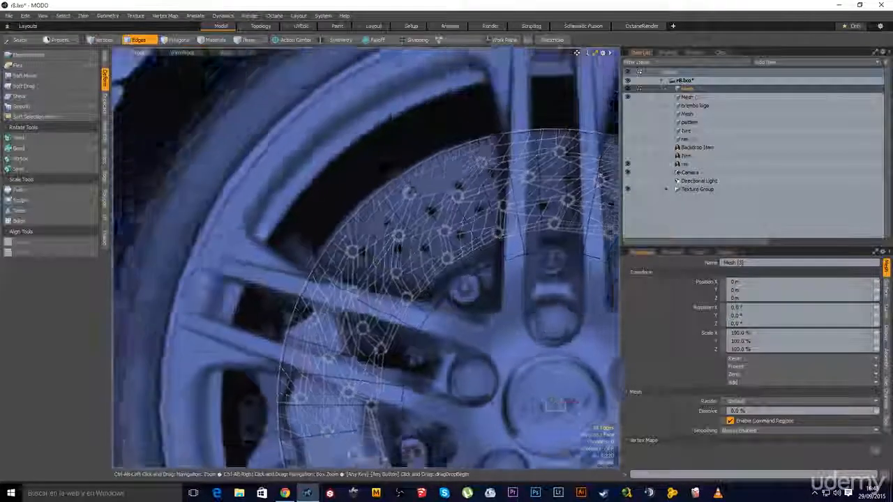
left_click_drag(530, 339, 415, 236, "alt+shift")
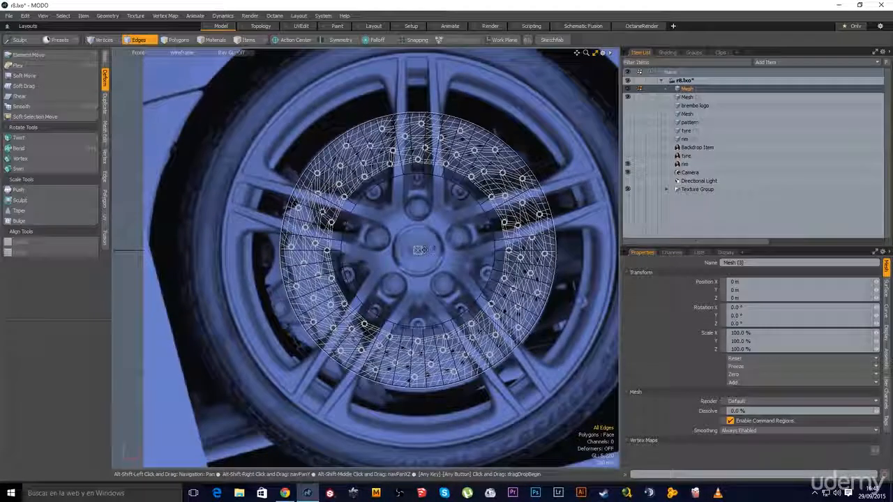
scroll(379, 185, "up", 4)
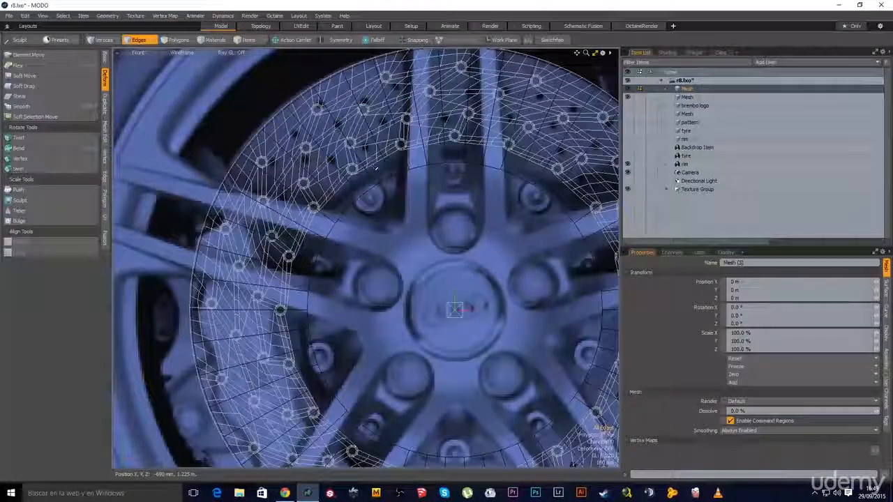
double_click(376, 167)
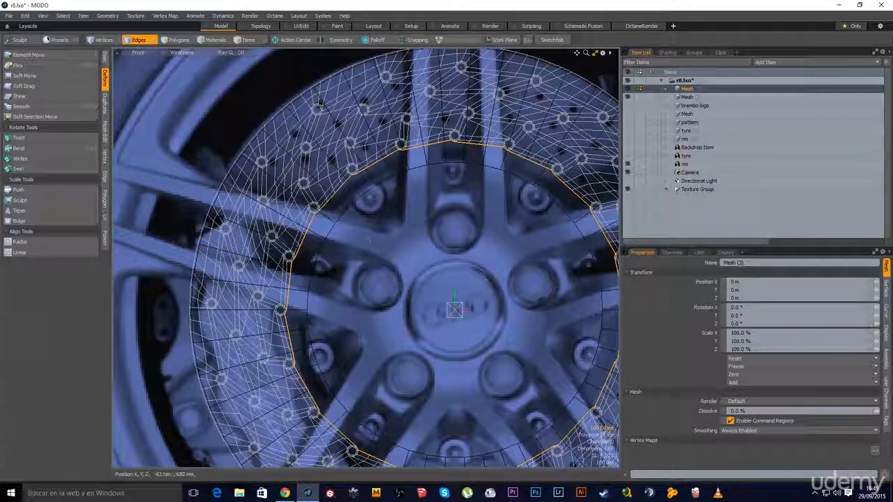
left_click_drag(495, 268, 452, 212, "alt+shift")
key("x")
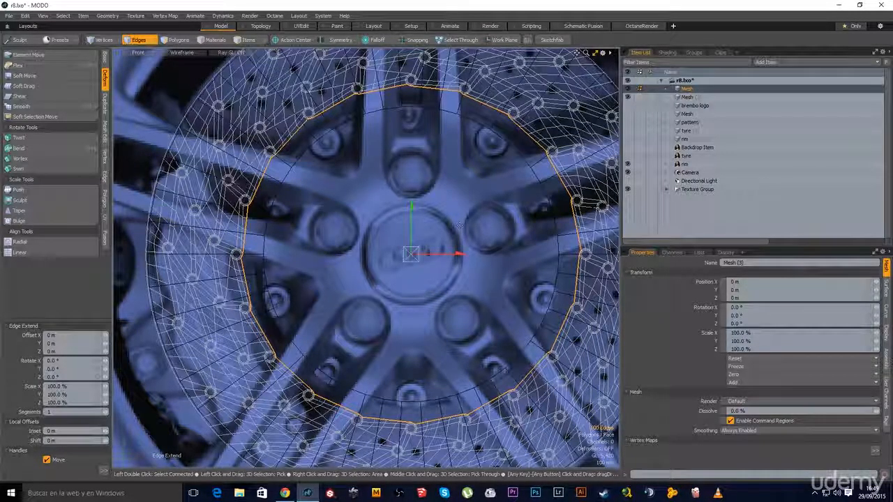
key("r")
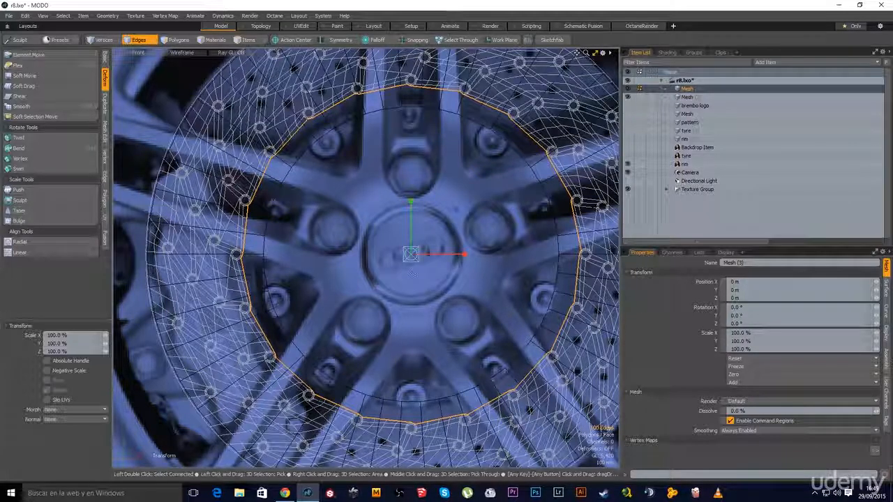
left_click_drag(411, 264, 373, 266)
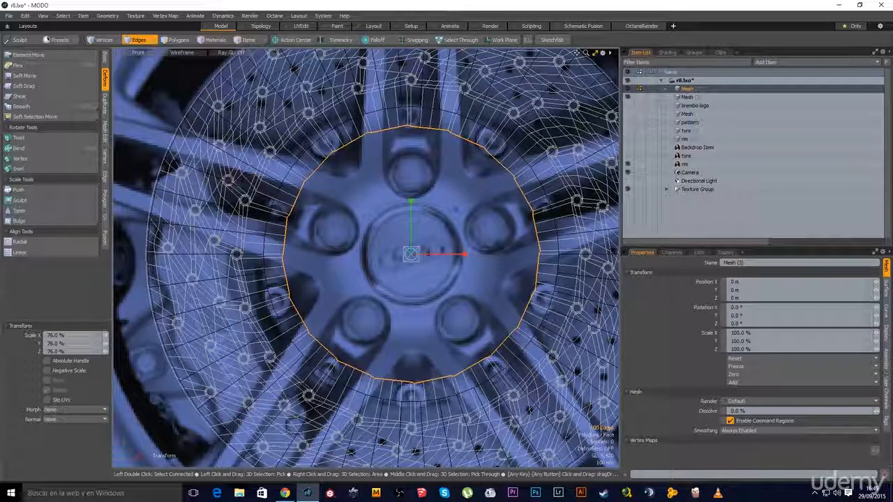
key("q")
Step: Align the extended inner edge loop into a circle with Radial Align
left_click(20, 241)
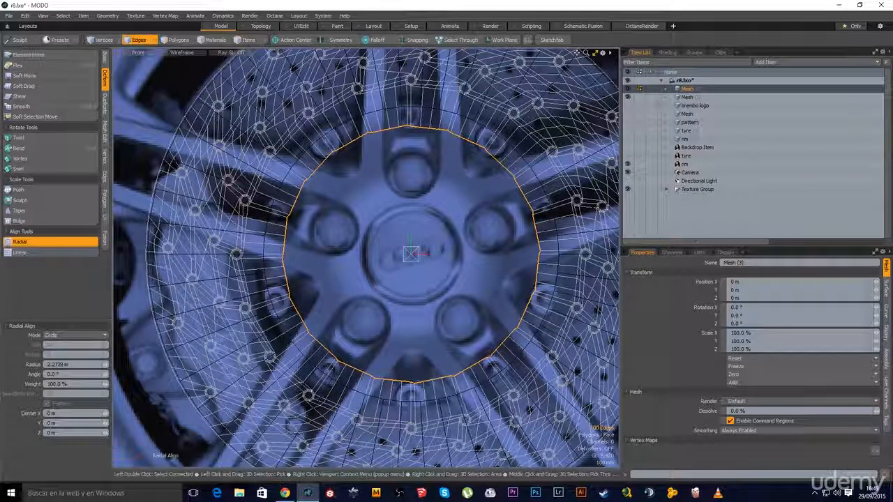
key("q")
left_click(409, 264)
Step: Subdivide the new inner ring with a uniform Loop Slice using a count of 3
left_click_drag(423, 266, 364, 250, "ctrl+alt")
left_click_drag(358, 194, 394, 190, "ctrl+alt")
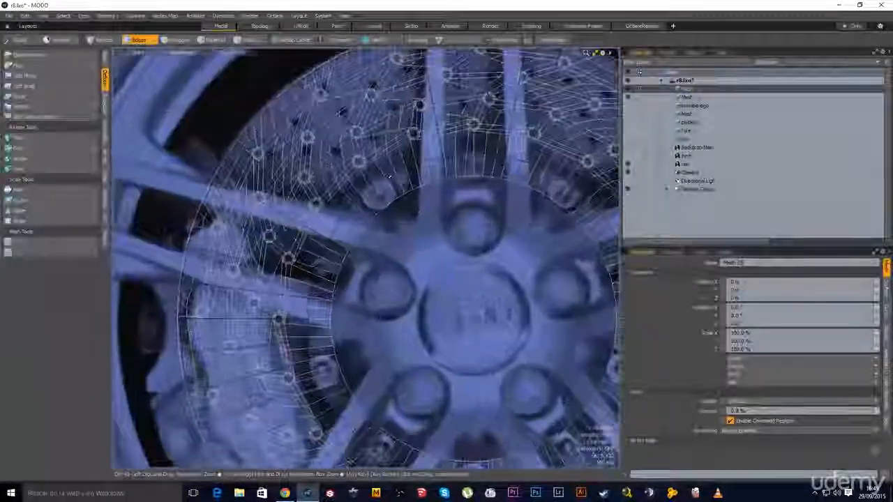
left_click(386, 179)
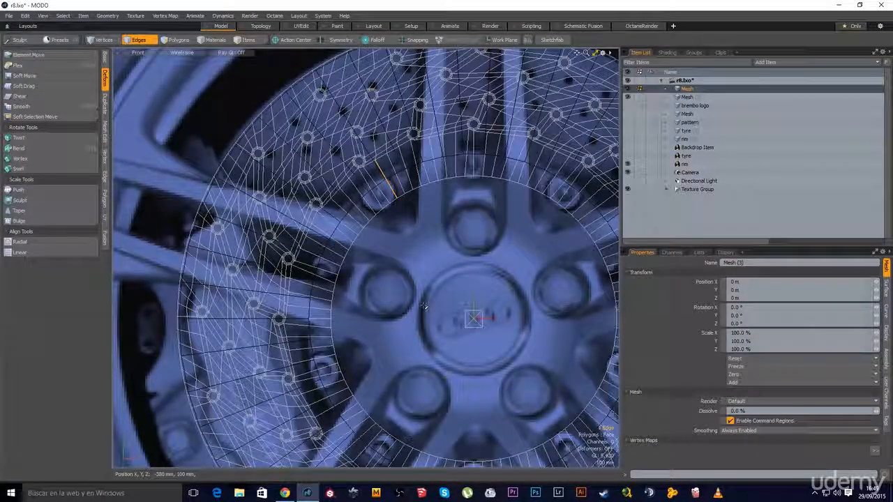
key("alt+c")
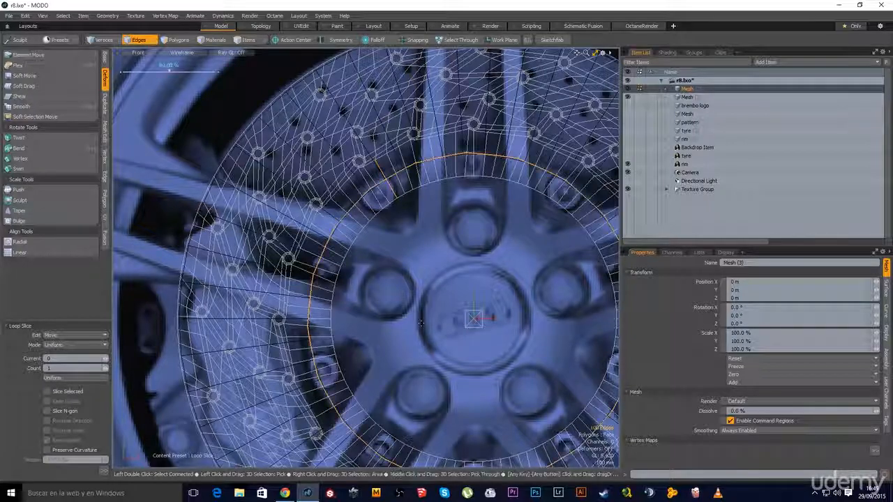
left_click(108, 371)
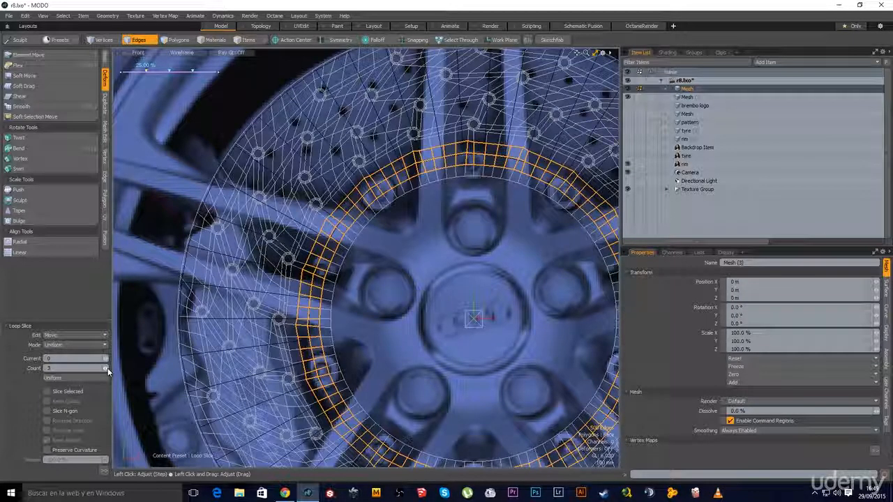
key("space")
scroll(480, 357, "down", 4)
left_click_drag(483, 355, 432, 295, "alt+shift")
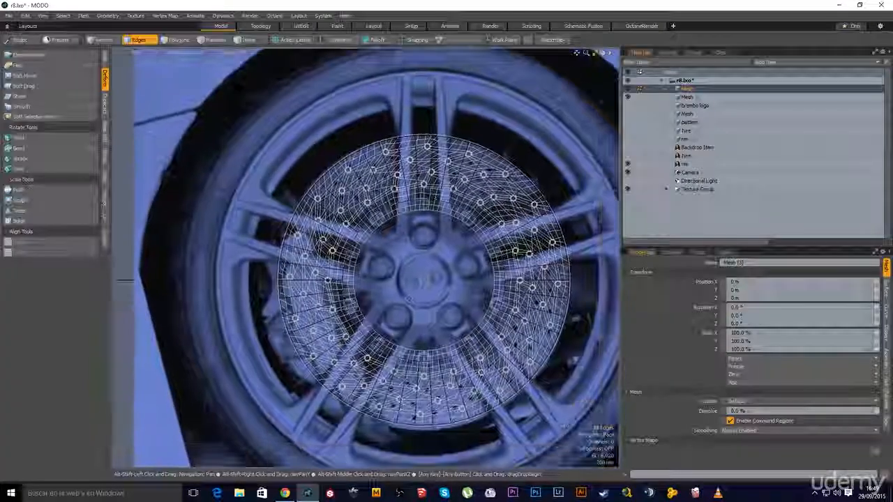
Step: Hide the rim backdrop and the other visible mesh, and show the disc in the perspective view with Default shading
left_click(628, 165)
left_click_drag(443, 281, 481, 276, "alt+shift")
scroll(425, 265, "down", 1)
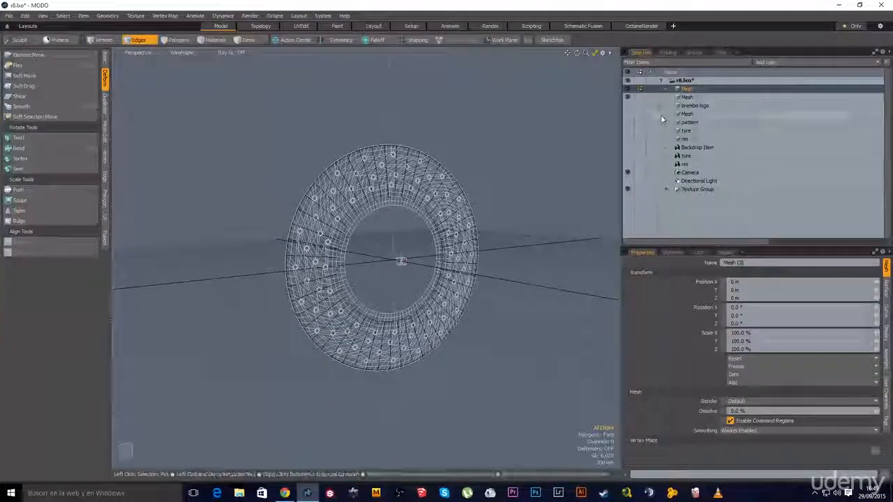
left_click(628, 97)
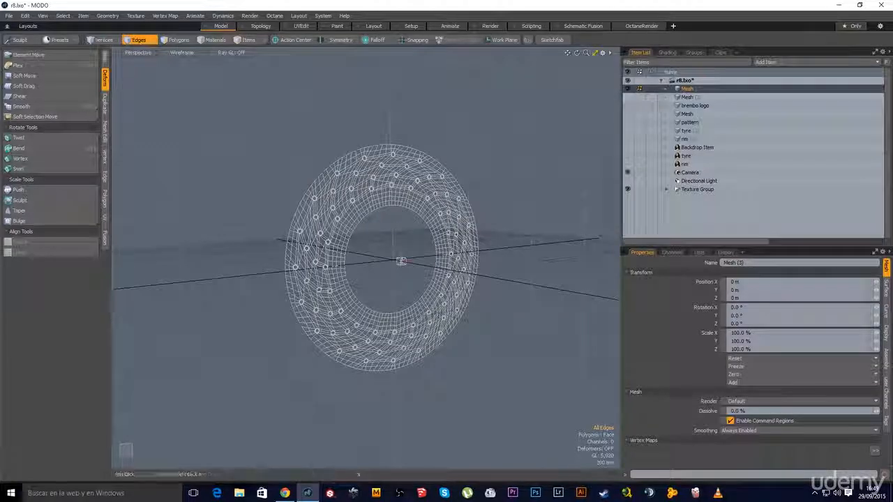
left_click(182, 54)
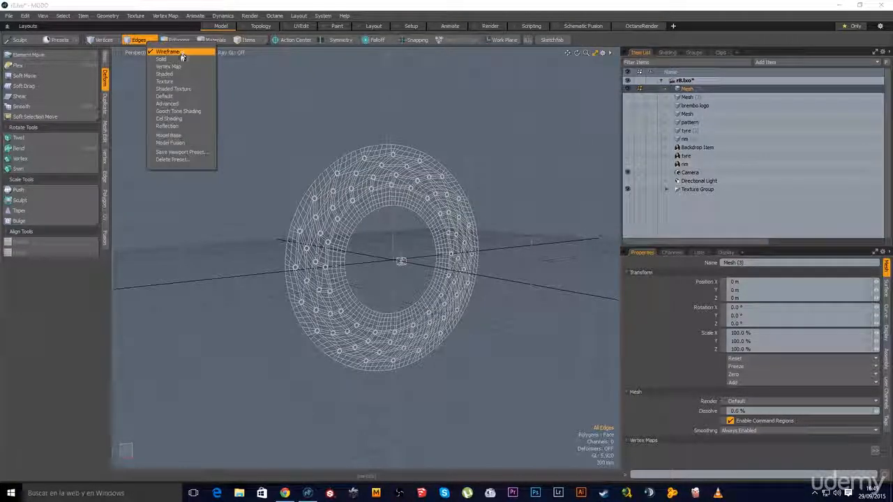
left_click(173, 97)
Step: Preview the disc as a subdivision surface, checking its smoothness with and without the wireframe overlay
scroll(369, 256, "up", 5)
key("Tab")
left_click_drag(369, 257, 394, 267, "alt")
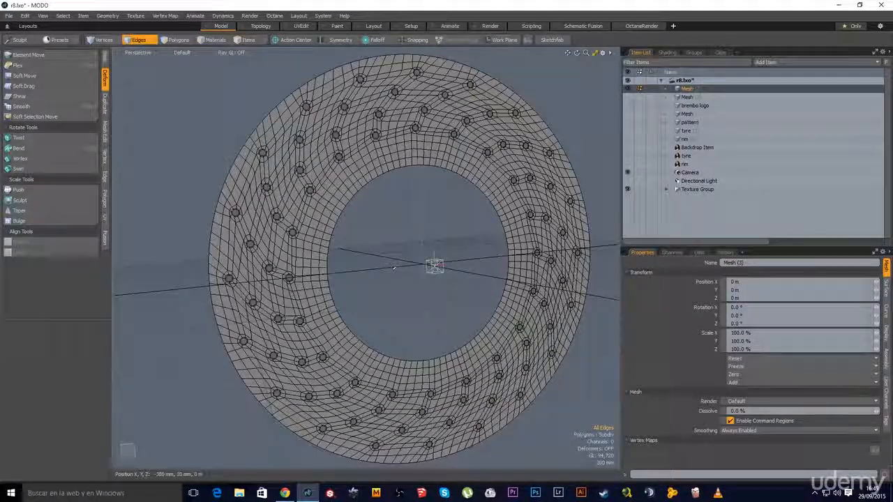
key("ctrl+3")
left_click(454, 267)
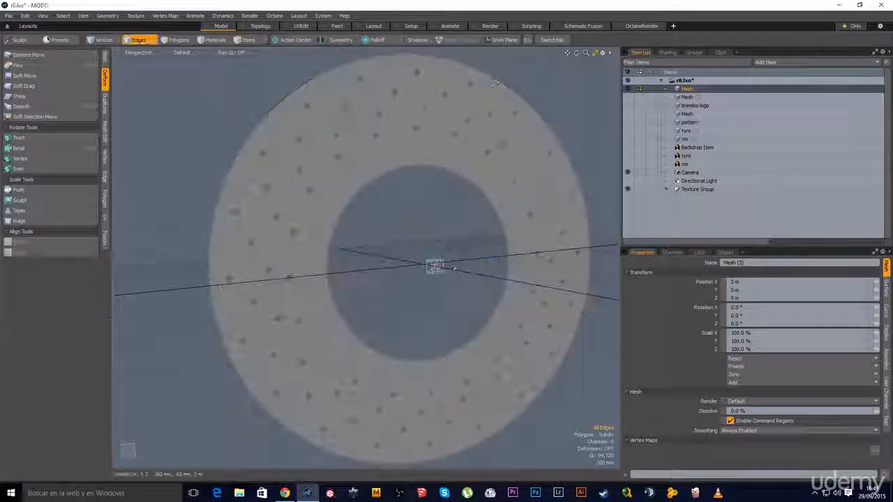
left_click_drag(457, 288, 426, 294, "alt")
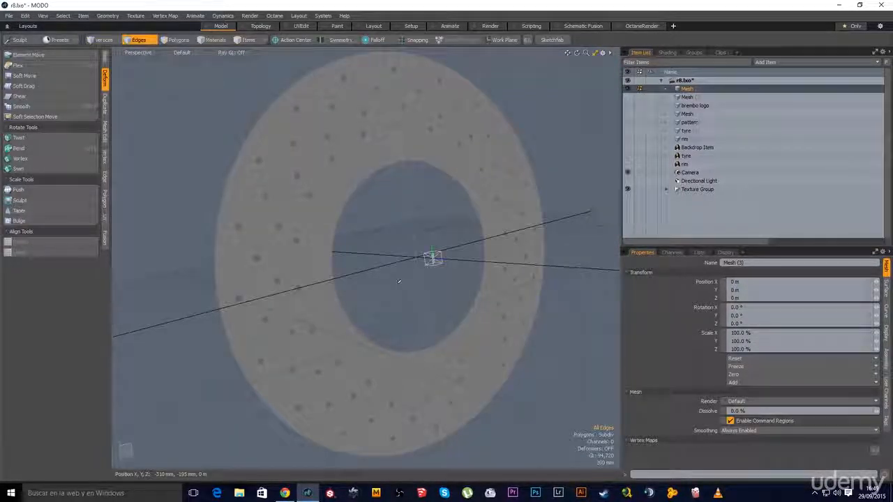
key("ctrl+space")
left_click(461, 283)
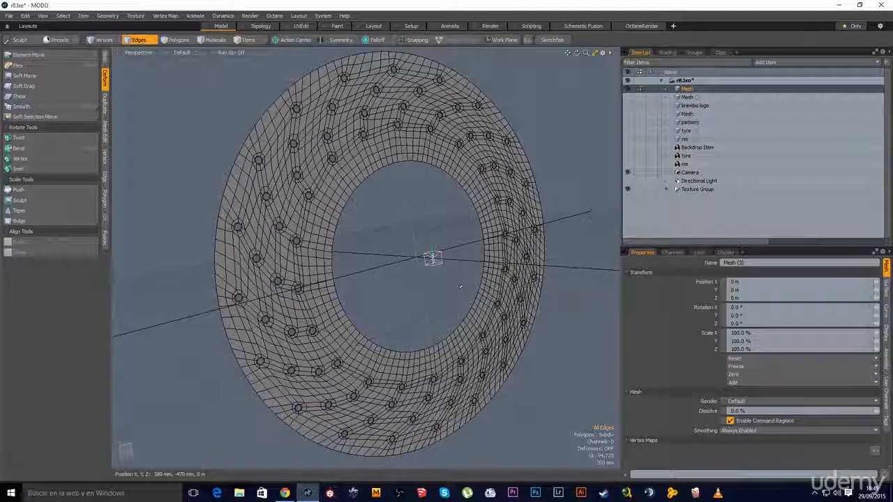
Step: Extrude all the polygons of the flat, unsubdivided disc to give it thickness
left_click_drag(460, 286, 405, 274, "alt")
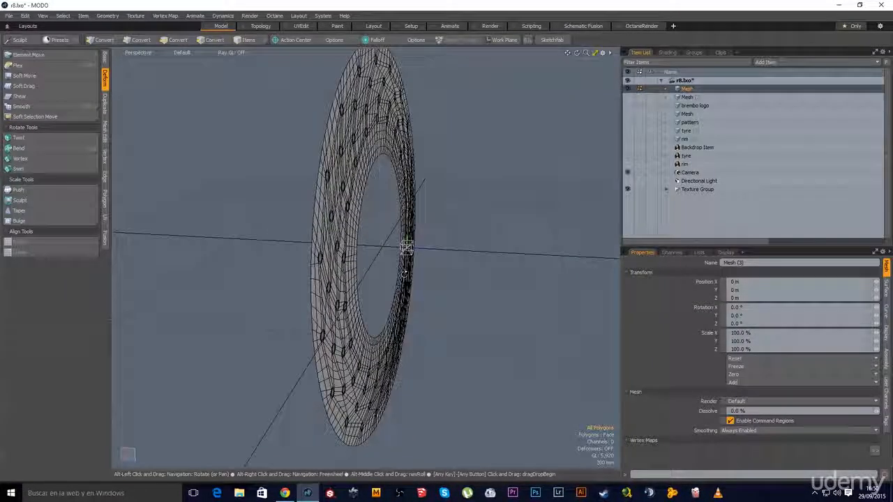
double_click(410, 205)
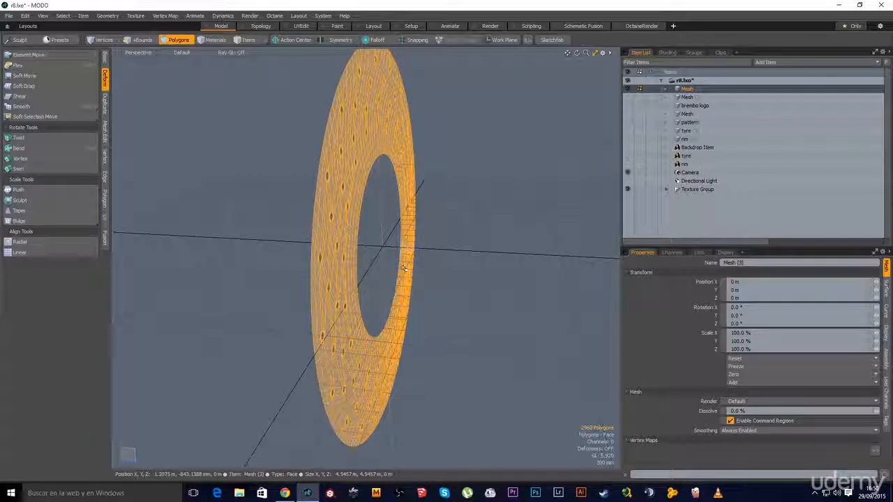
key("shift+x")
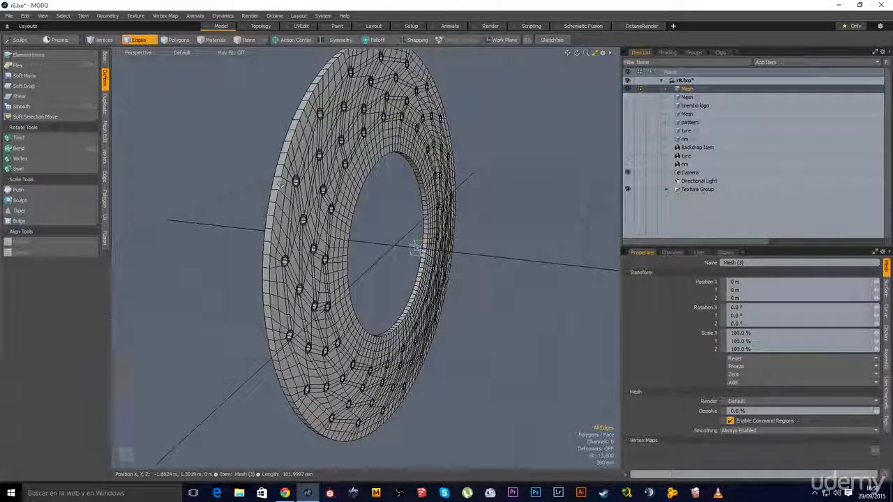
Step: Bevel the outer and inner rim edge loops on both faces of the disc with a Square edge shape and a 2.6 mm inset
double_click(277, 184)
double_click(271, 185, "shift")
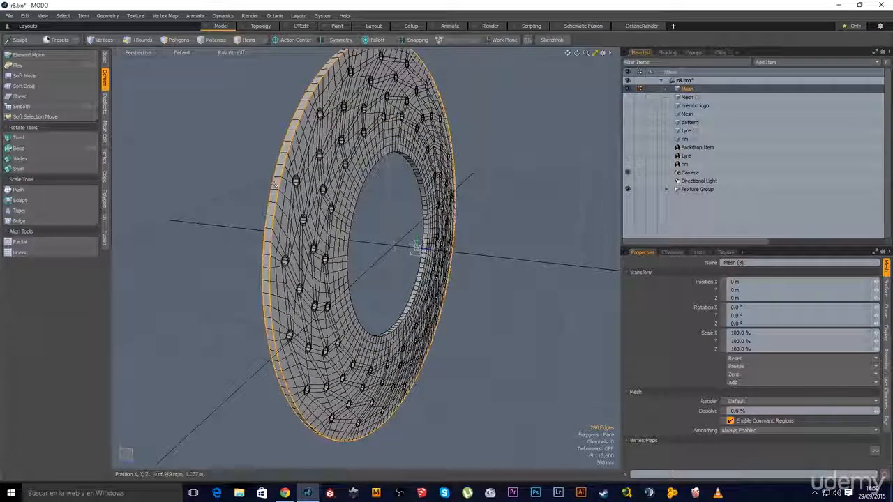
left_click_drag(411, 250, 405, 241, "alt")
scroll(403, 239, "up", 5)
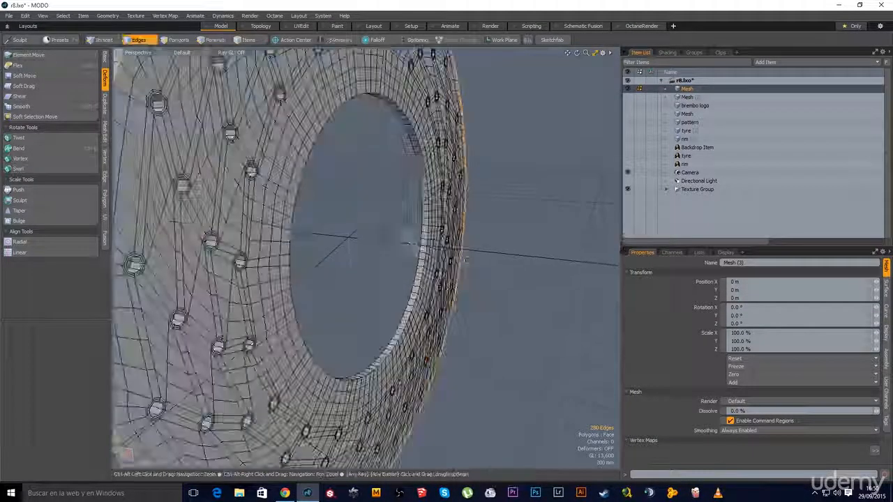
double_click(426, 241, "shift")
scroll(428, 249, "up", 3)
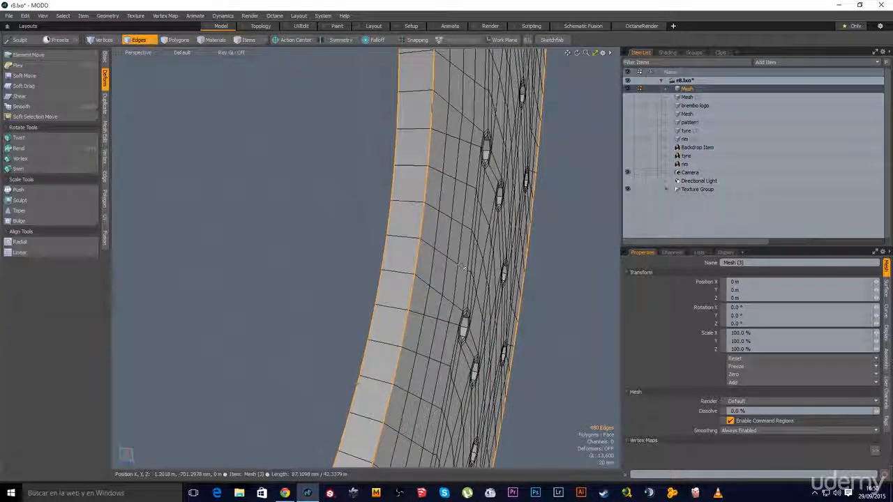
key("b")
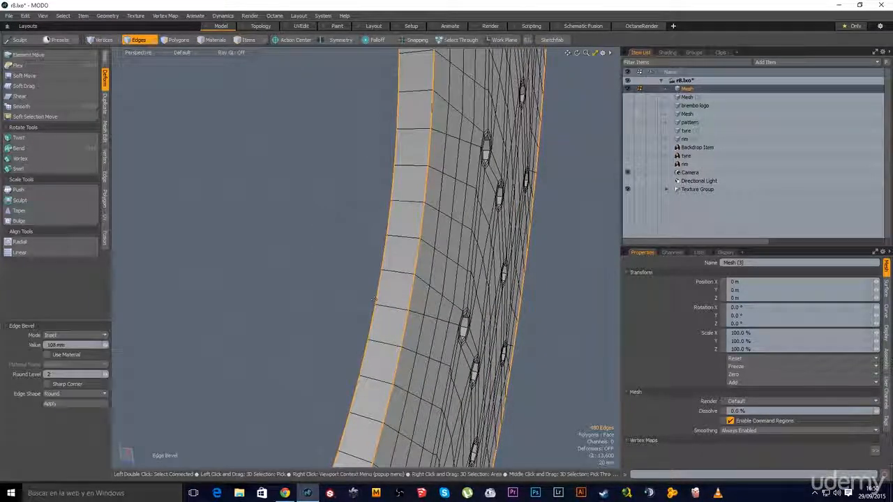
left_click(72, 395)
left_click(73, 407)
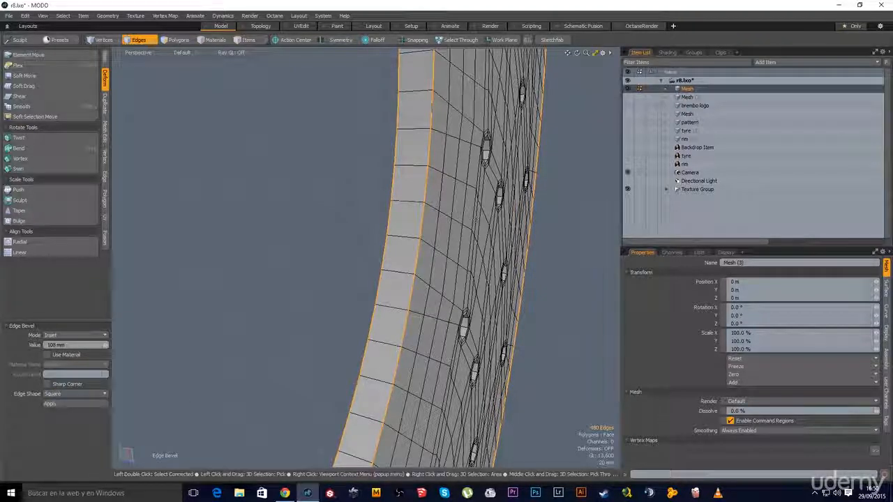
left_click_drag(424, 242, 427, 242)
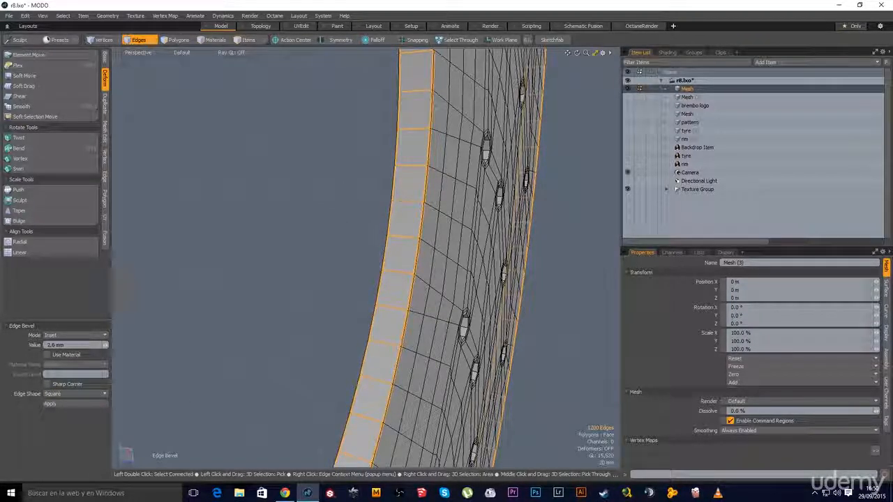
left_click(313, 225)
Step: Convert the thickened disc to a subdivision surface and display it without the wireframe overlay
scroll(314, 226, "down", 10)
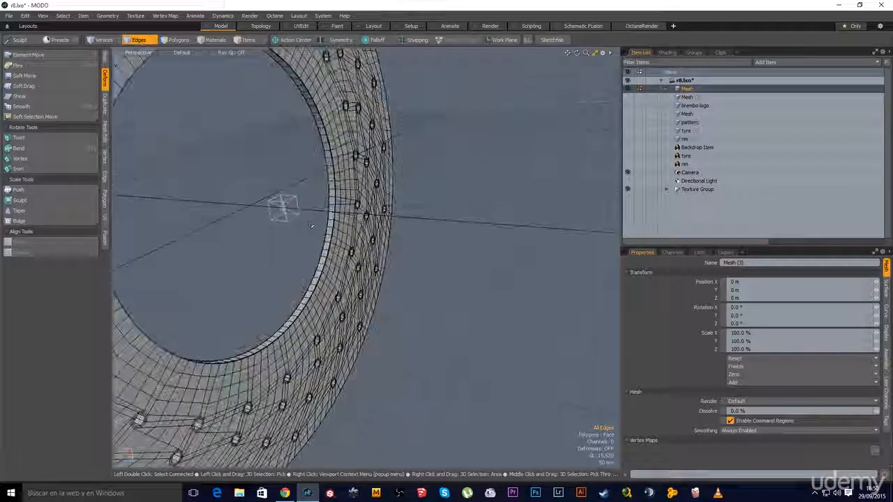
left_click_drag(313, 225, 418, 231, "alt")
scroll(366, 241, "down", 3)
key("Tab")
left_click(395, 248)
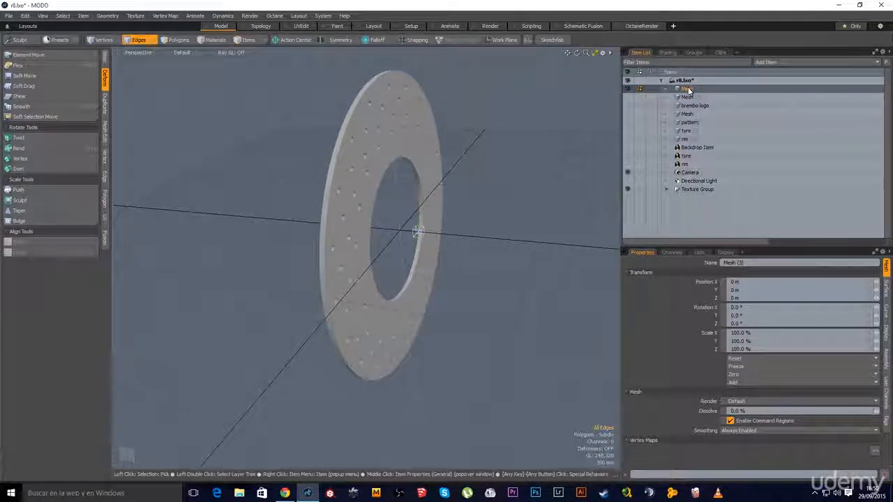
Step: Rename the disc's mesh item as brake disc
double_click(688, 89)
type("br")
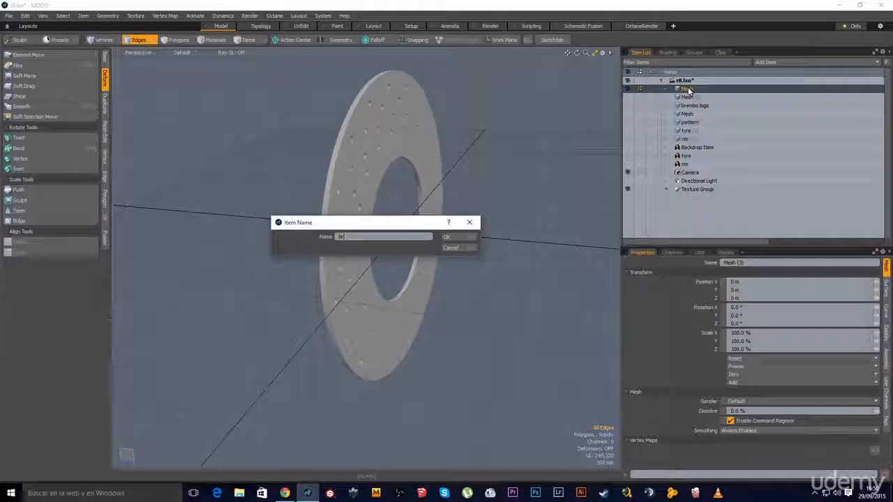
type("ake disc")
key("Return")
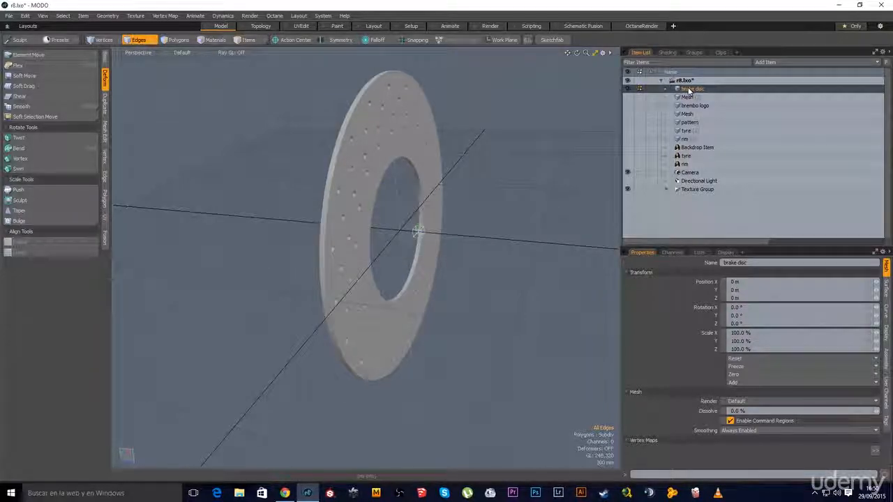
Step: Create an instance of the brake disc item
left_click_drag(516, 171, 541, 168, "alt")
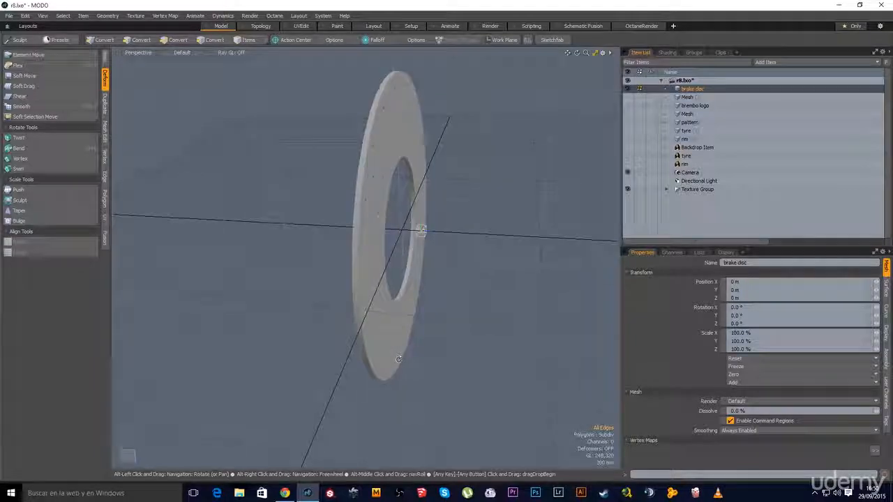
right_click(688, 91)
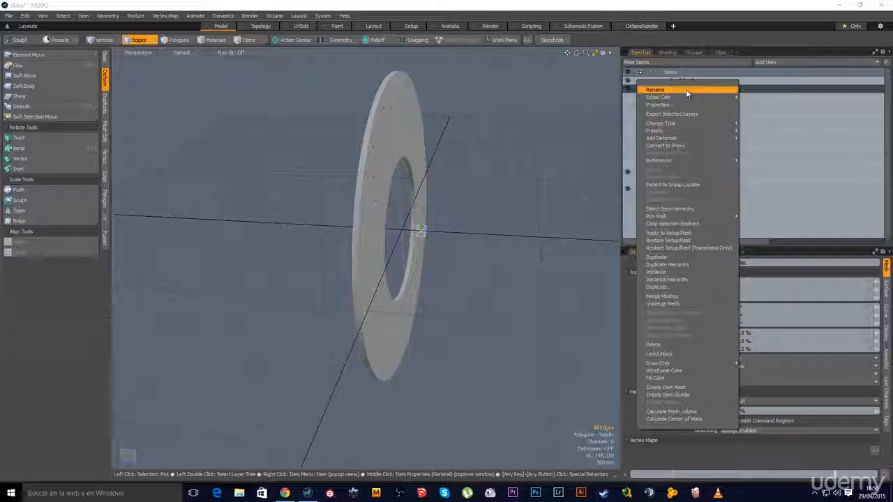
left_click(713, 22)
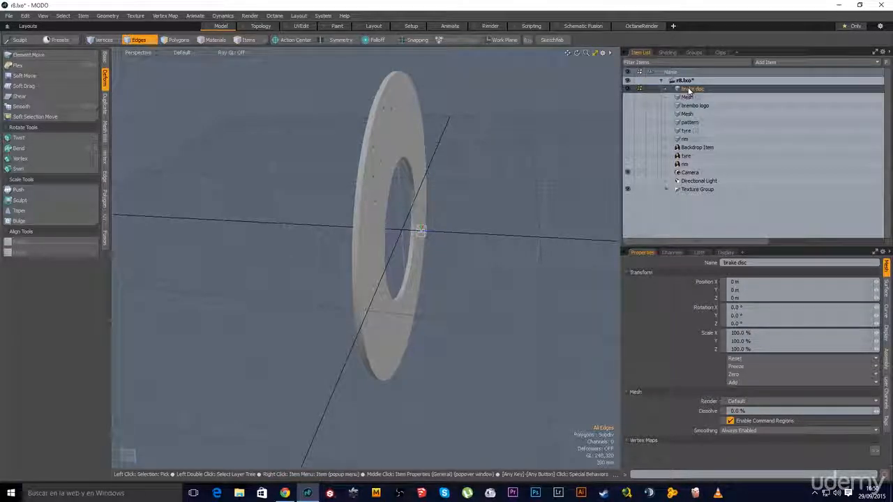
right_click(688, 89)
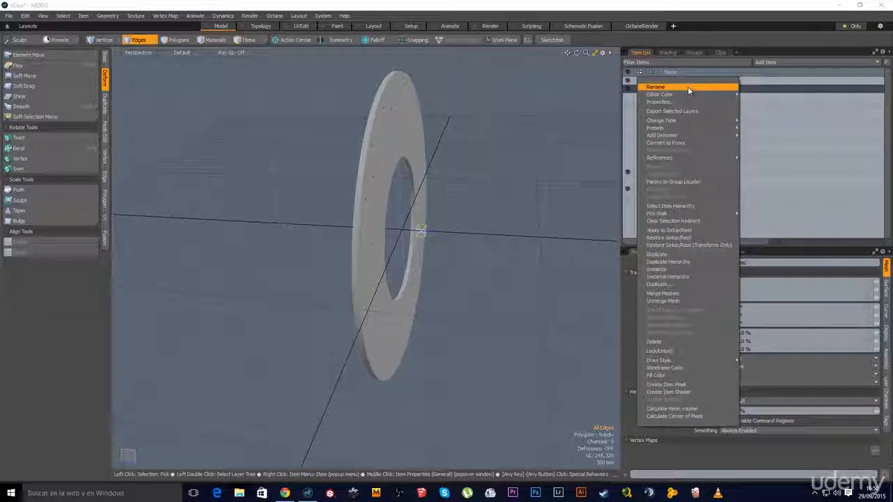
left_click(677, 270)
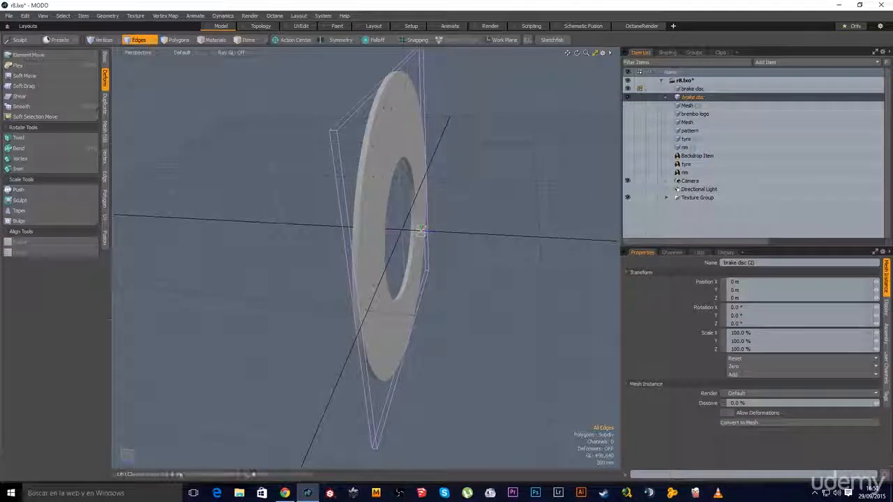
Step: Move the brake disc instance in Items mode to -230 mm along the Z axis
left_click(256, 41)
left_click_drag(441, 338, 470, 339, "alt")
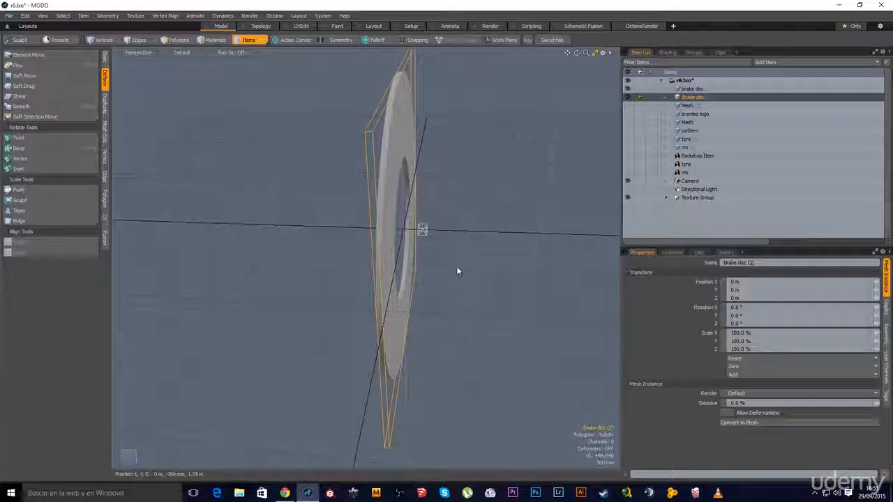
key("w")
left_click_drag(440, 233, 411, 231)
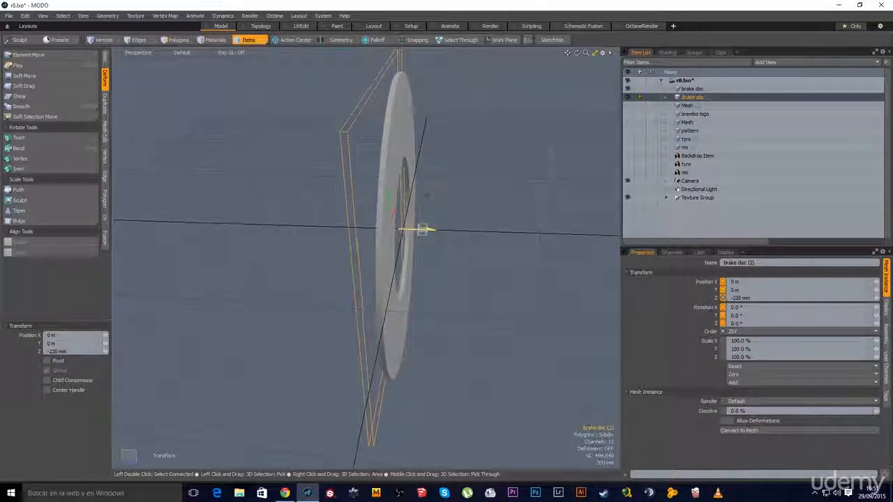
left_click_drag(324, 221, 341, 201, "alt")
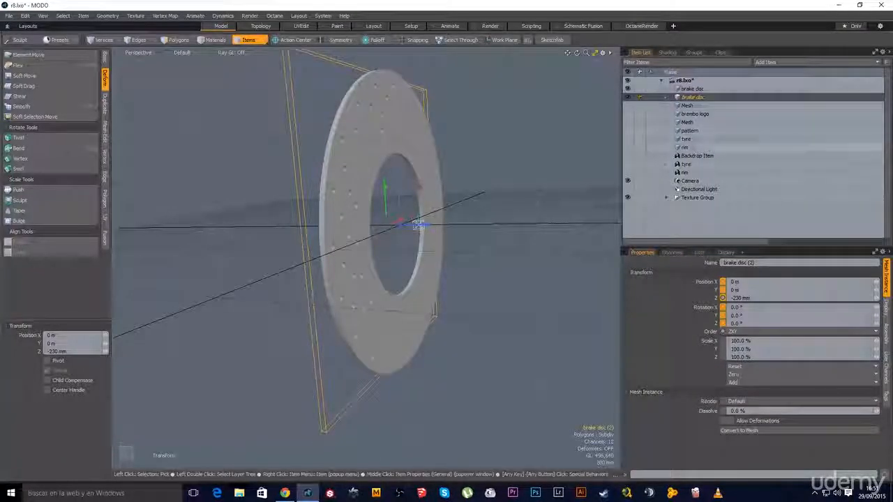
Step: Turn off the instance's bounding box display and move it 90 mm along Z, closer to the original disc
left_click(725, 253)
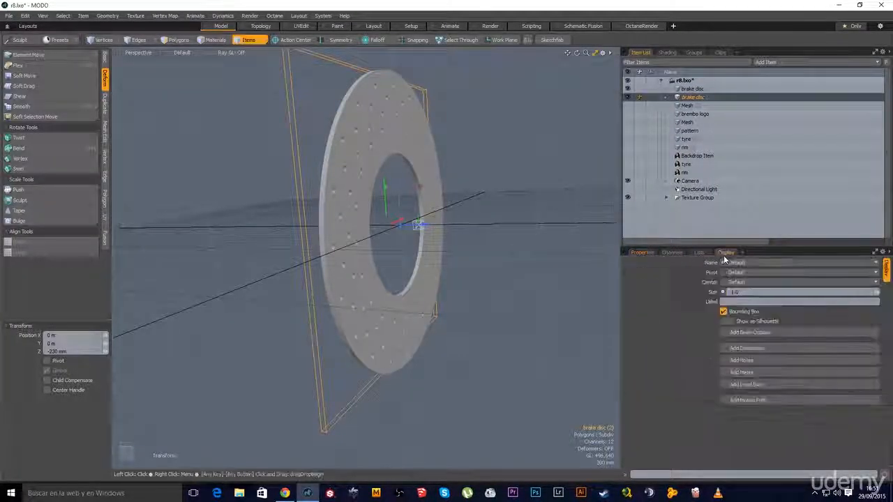
left_click(723, 311)
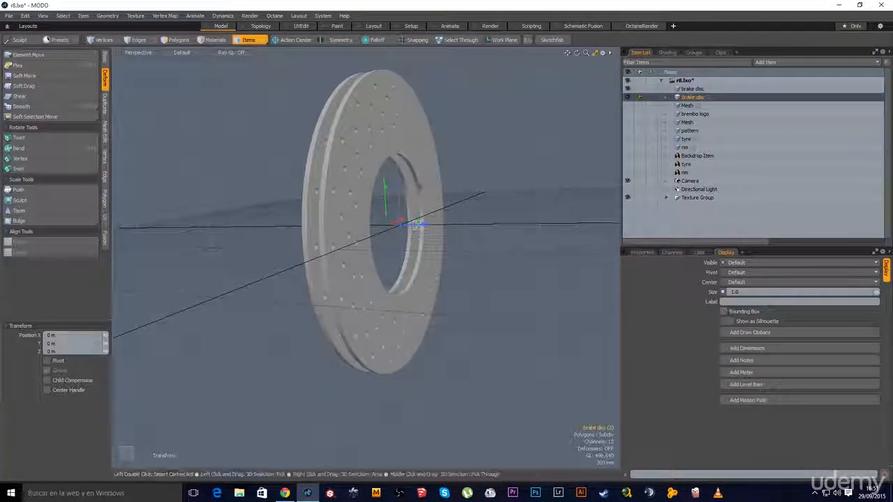
left_click_drag(447, 245, 432, 281, "alt")
left_click_drag(436, 233, 555, 353)
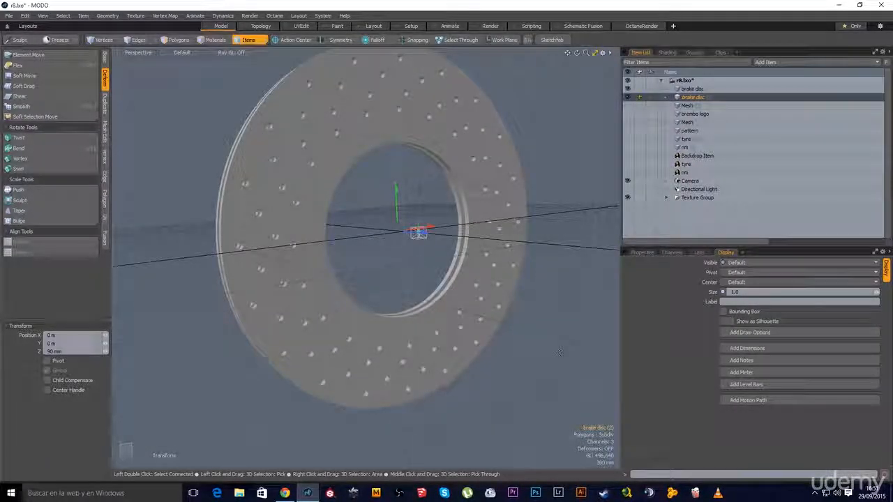
key("q")
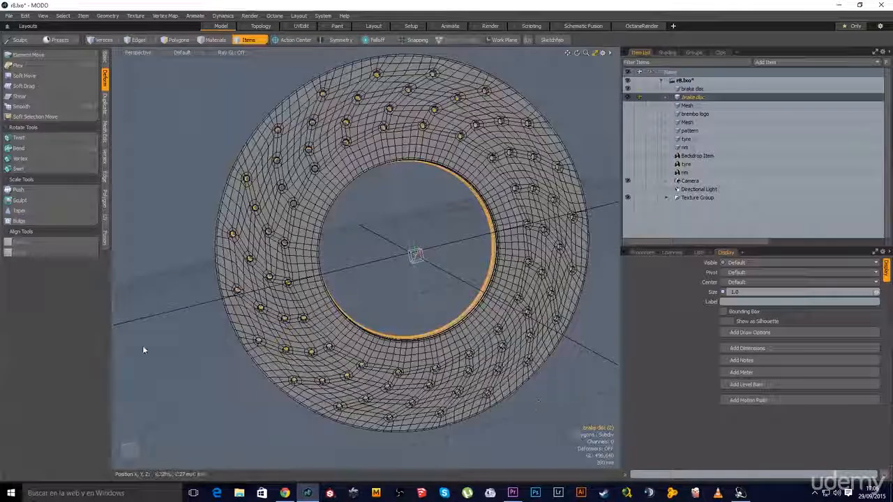
Step: Deselect the instance and show both brake discs in the Front view
left_click(163, 353)
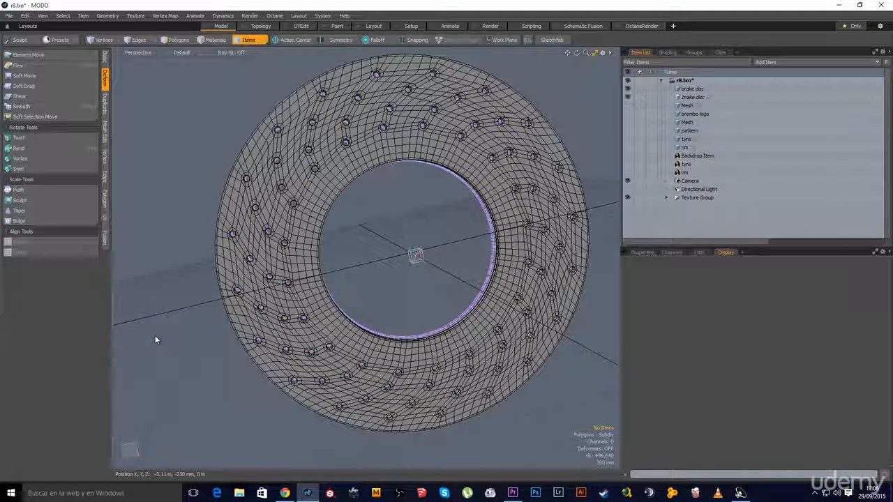
key("ctrl+space")
left_click(187, 356)
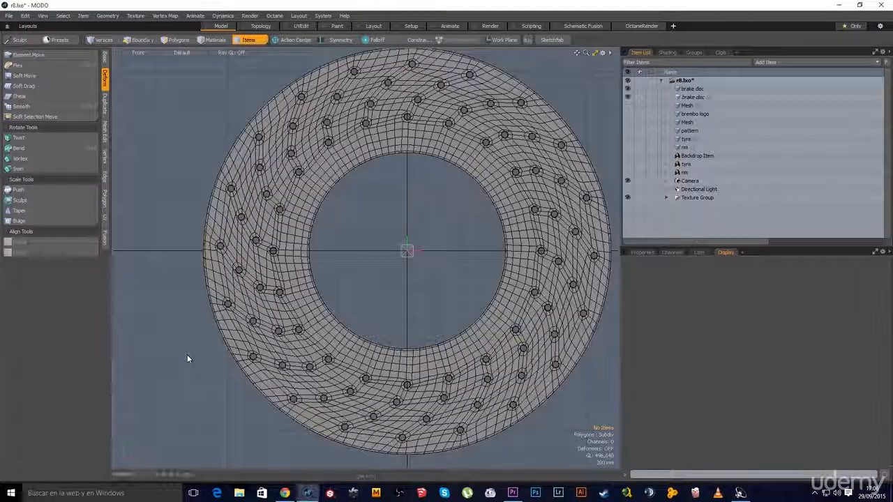
left_click_drag(408, 250, 395, 299, "alt+shift")
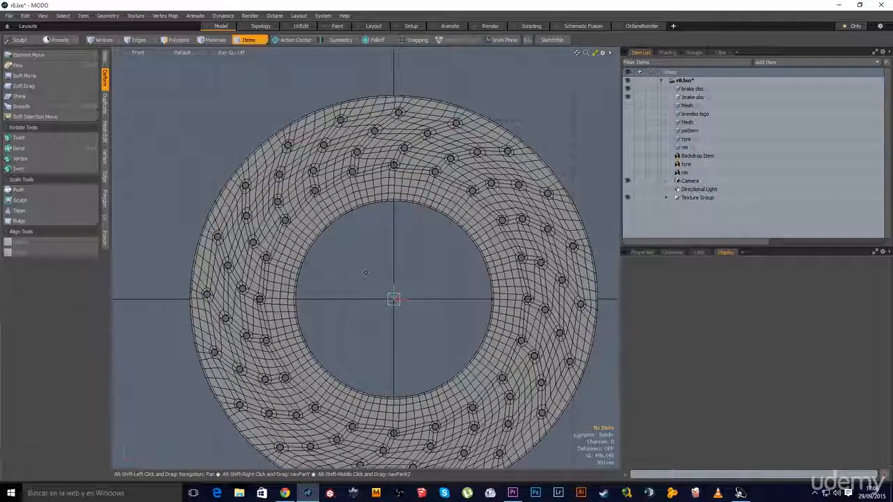
Step: Add a new mesh item below the original brake disc and name it "braking disc inside"
left_click(700, 98)
key("n")
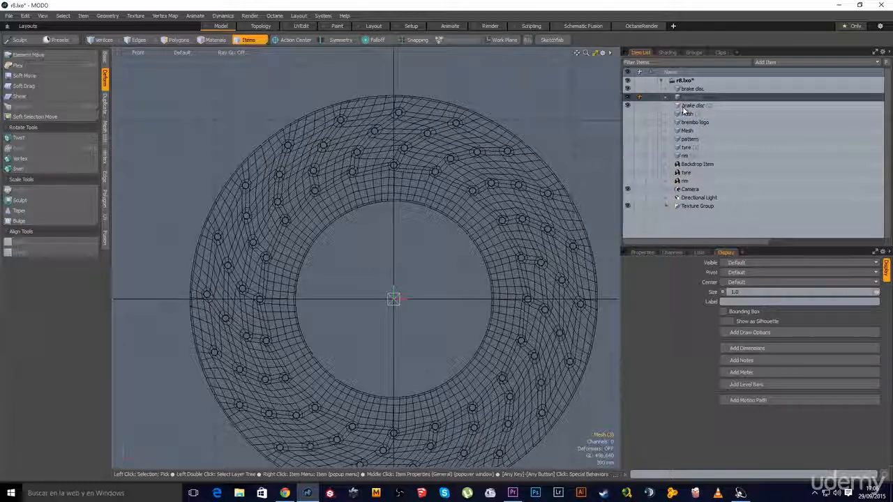
right_click(685, 97)
left_click(685, 95)
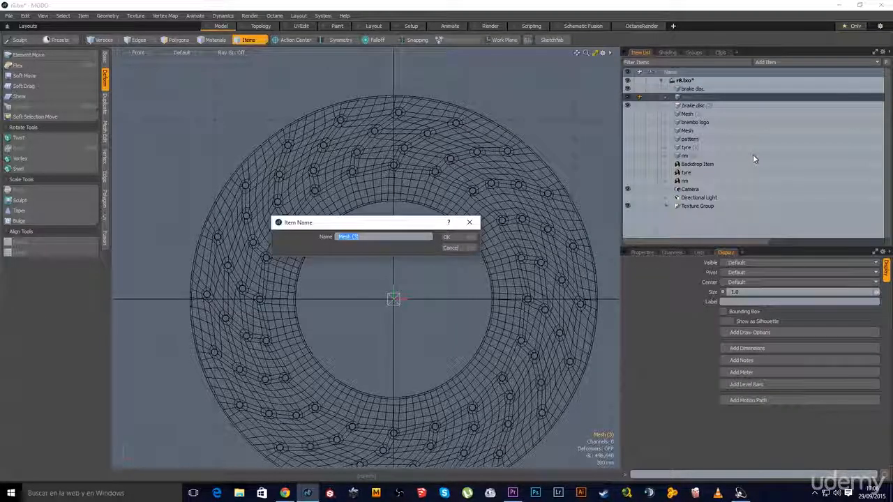
type("braking dis")
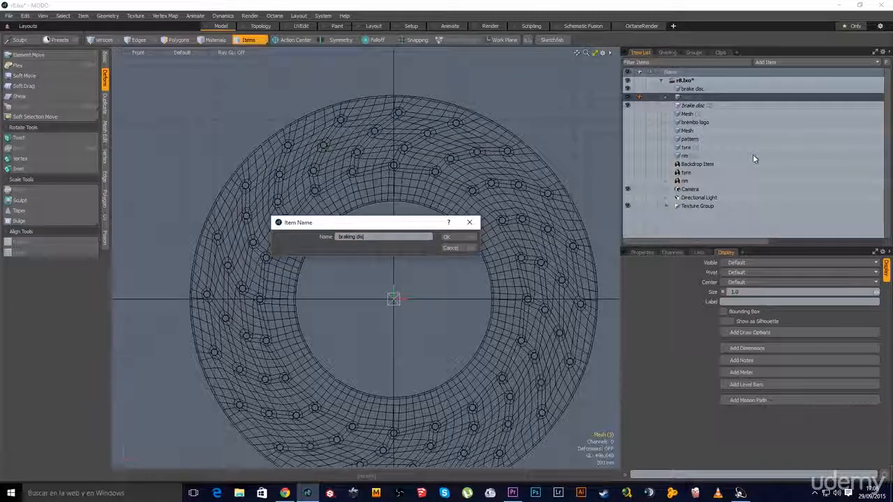
type("c inside")
key("Return")
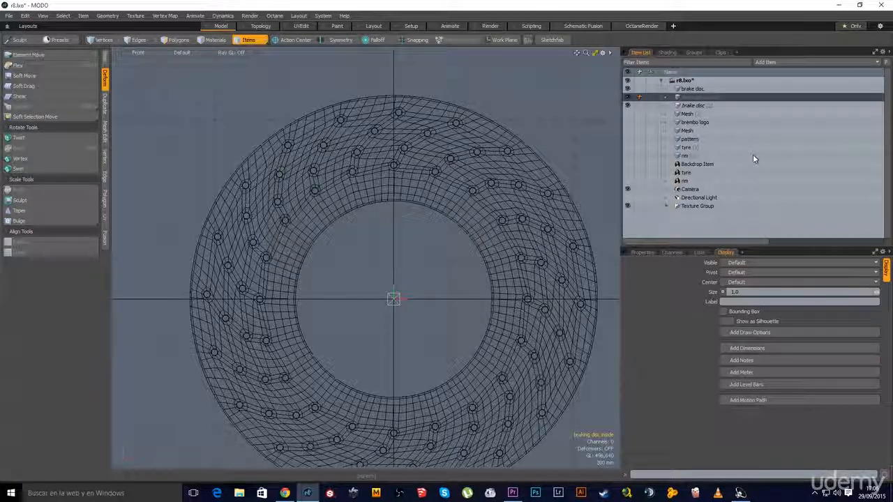
Step: Draw a flat rectangle about 210 by 290 mm inside the disc's hole, displaying the Front view as Wireframe in Polygons mode
left_click(106, 57)
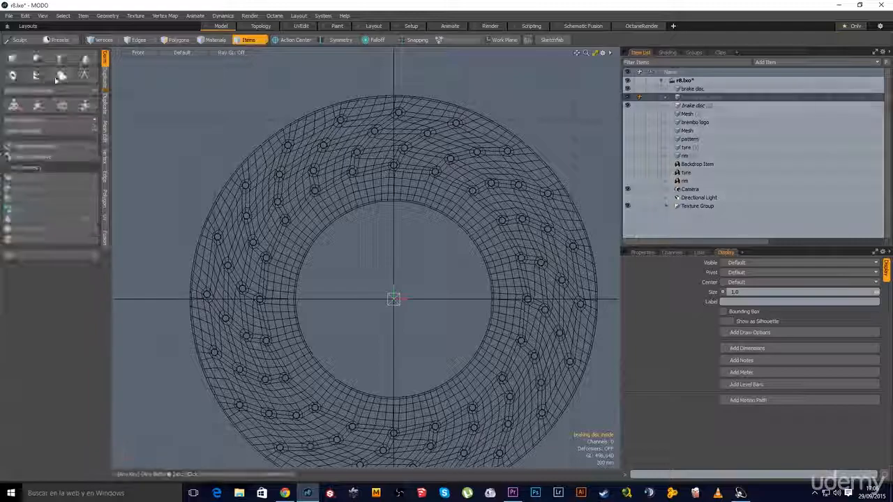
left_click(13, 58)
left_click_drag(371, 225, 389, 252)
left_click(177, 54)
left_click(171, 125)
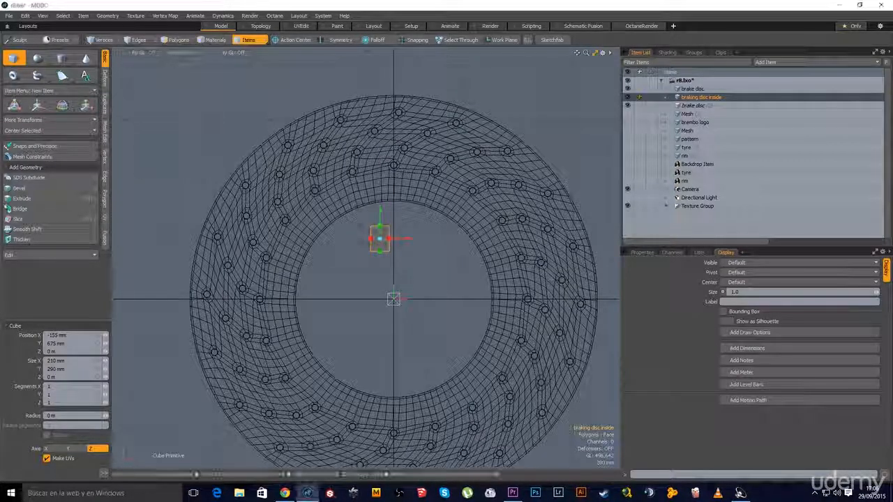
key("space")
left_click(179, 40)
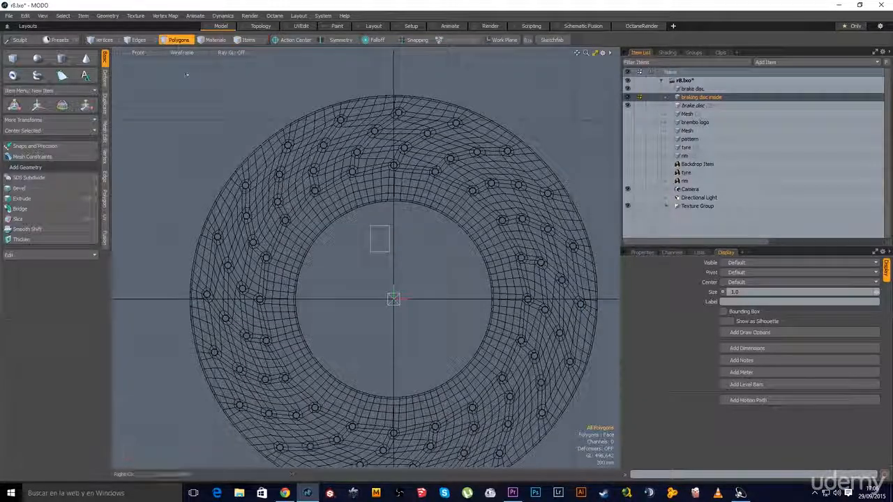
Step: Center the rectangle on all axes and move it straight up to the disc's outer edge
left_click(104, 155)
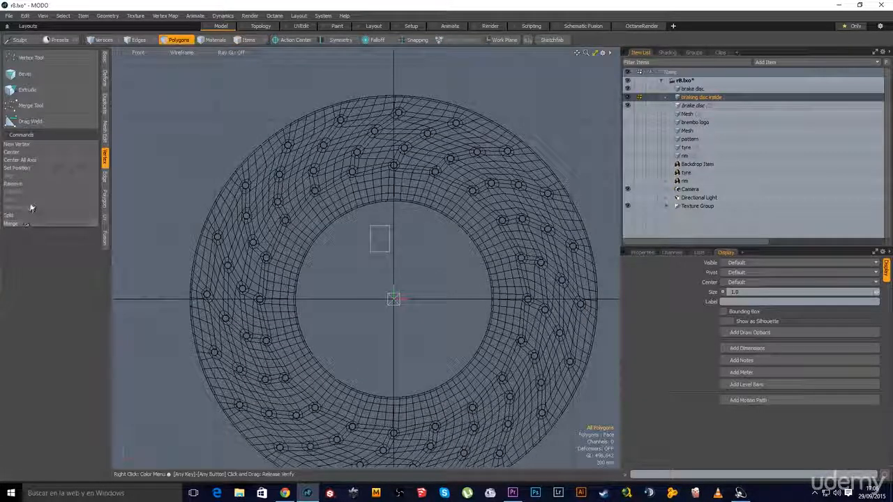
left_click(29, 159)
left_click_drag(394, 278, 395, 71)
Step: Shorten the rectangle by moving its two lower vertices up 202 mm along Y
scroll(405, 121, "up", 5)
left_click_drag(405, 121, 455, 187, "alt")
key("space")
key("space")
right_click_drag(455, 187, 470, 205)
key("w")
left_click_drag(419, 183, 419, 133)
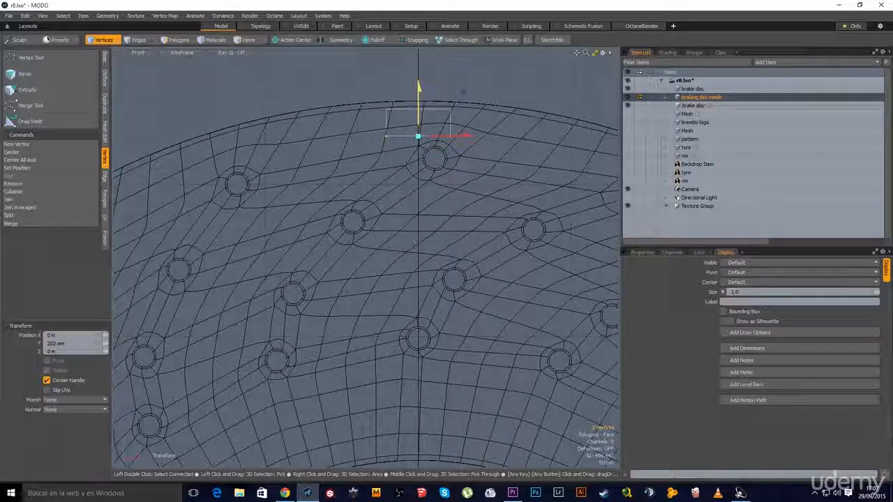
key("space")
left_click(463, 92)
Step: Copy the rectangle around the disc with a Radial Array of 40 about the Z axis
scroll(429, 223, "down", 5)
left_click_drag(445, 323, 392, 246, "alt")
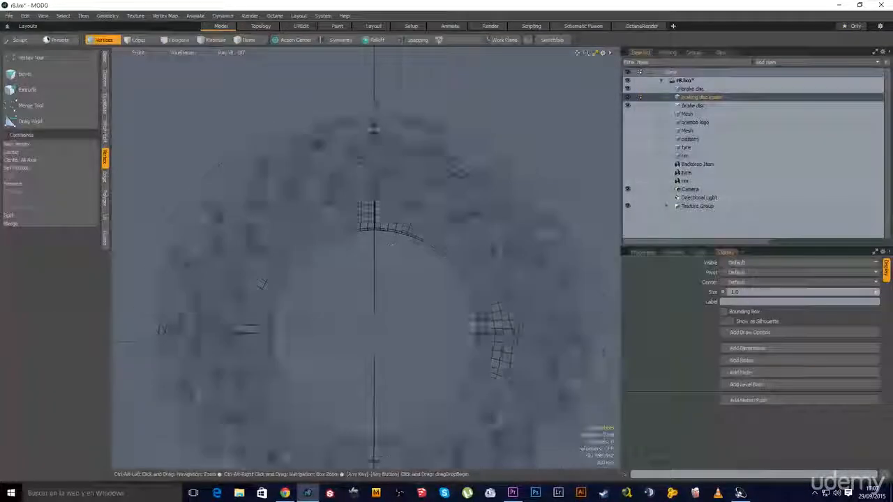
scroll(391, 246, "down", 2)
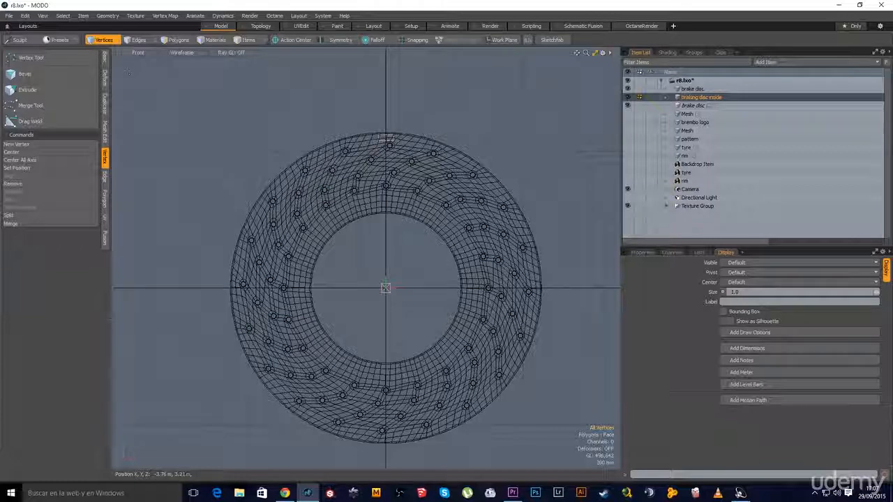
left_click(105, 104)
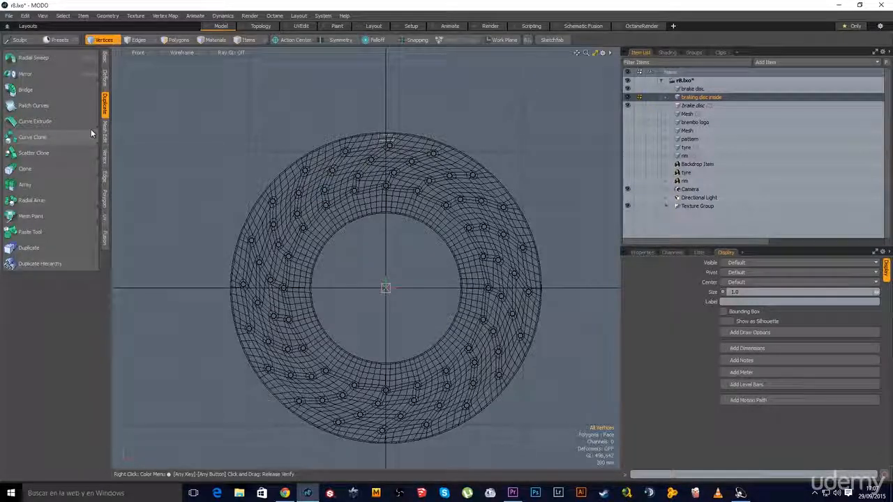
left_click(53, 200)
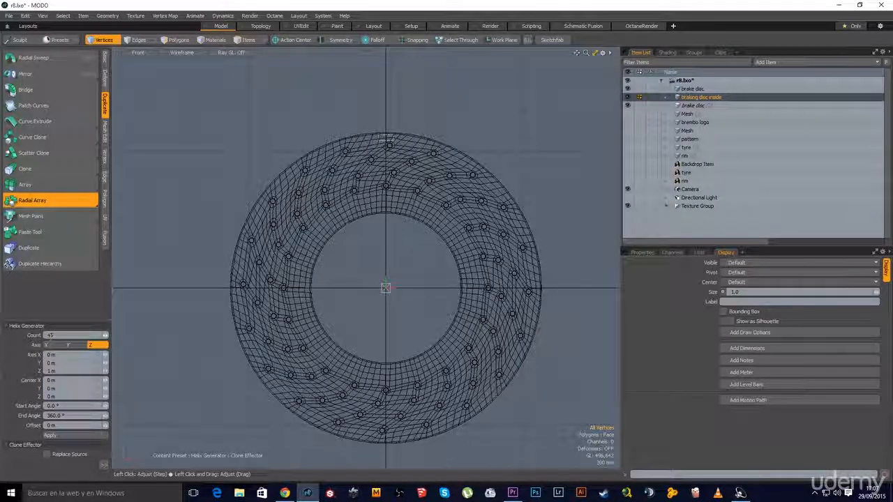
left_click_drag(55, 337, 34, 357)
type("40")
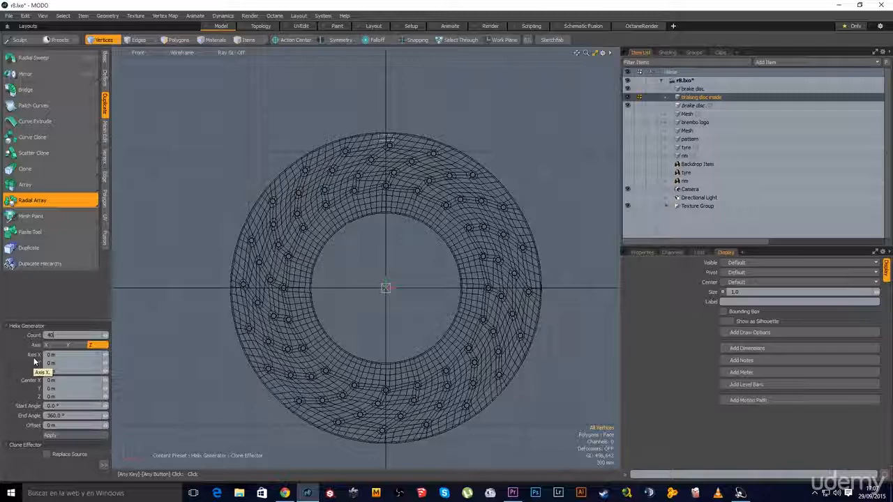
left_click(76, 436)
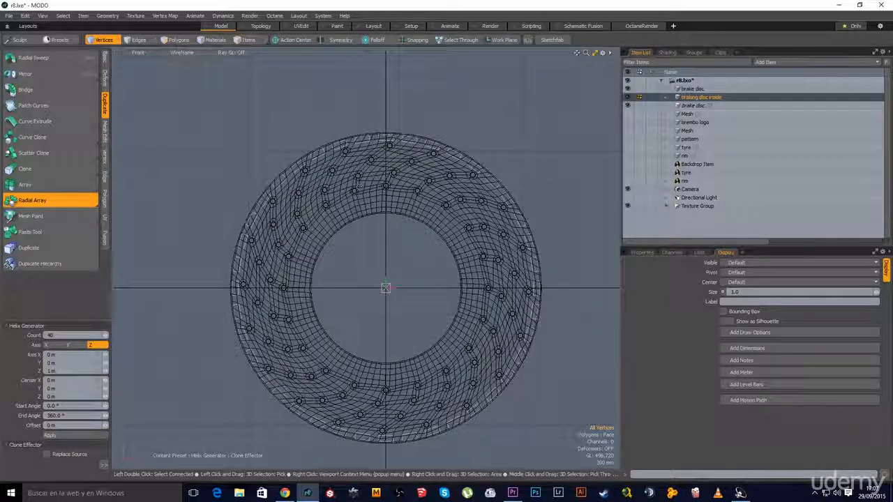
key("q")
Step: Select the arrayed rectangles in the Top view and move them -60 mm along Z
key("ctrl+space")
left_click(239, 126)
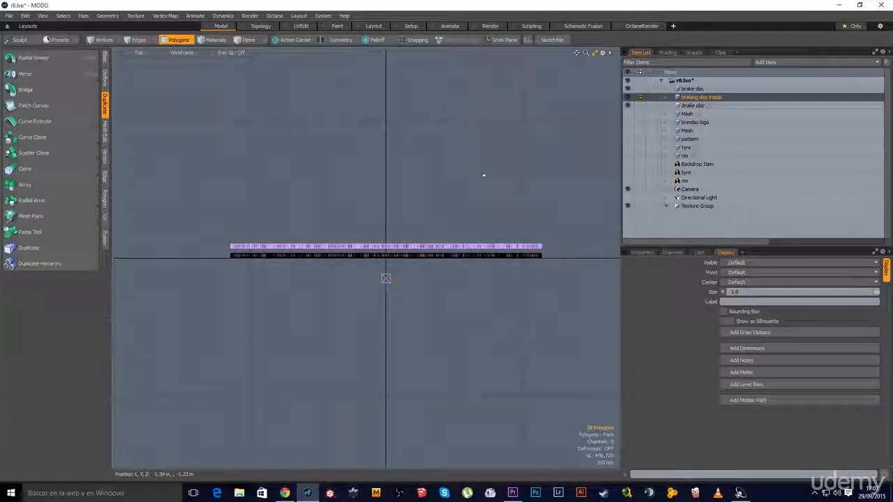
left_click_drag(617, 197, 175, 375)
scroll(279, 268, "up", 4)
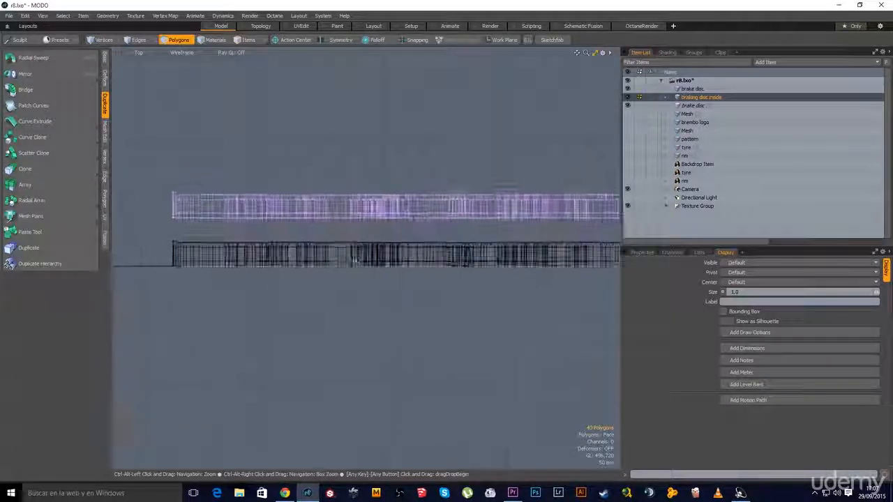
key("w")
left_click_drag(299, 293, 299, 272)
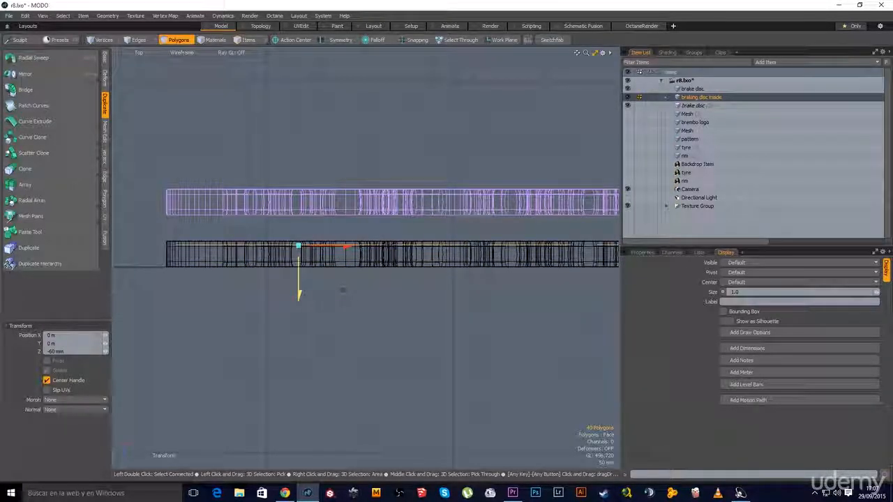
key("space")
Step: Extrude the arrayed rectangles along Z across the gap to the second brake disc
key("shift+x")
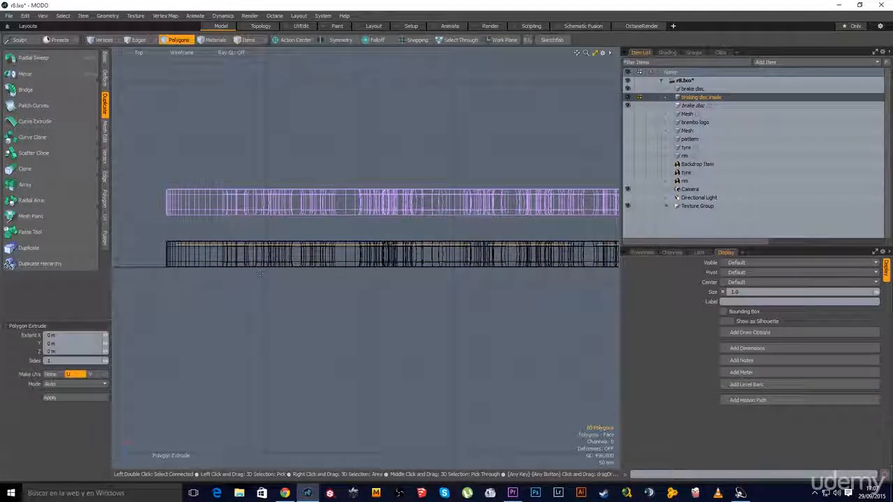
scroll(448, 268, "down", 4)
left_click_drag(449, 268, 243, 242, "alt")
left_click(279, 251)
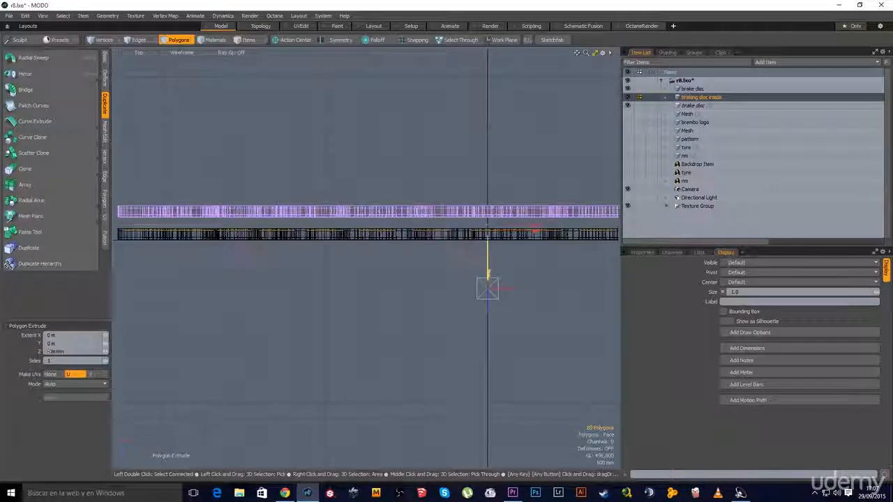
key("space")
Step: Select both brake discs together with the braking disc inside mesh in the Perspective view
key("ctrl+space")
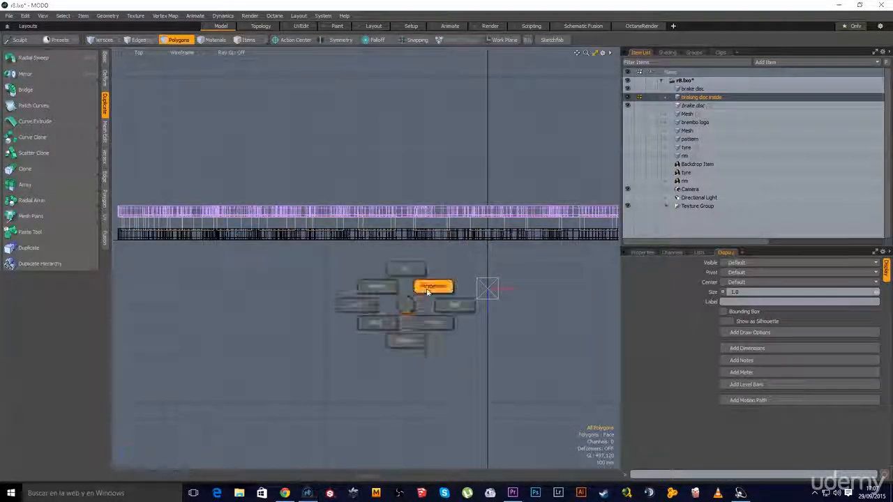
left_click(429, 287)
left_click_drag(413, 332, 369, 306, "alt")
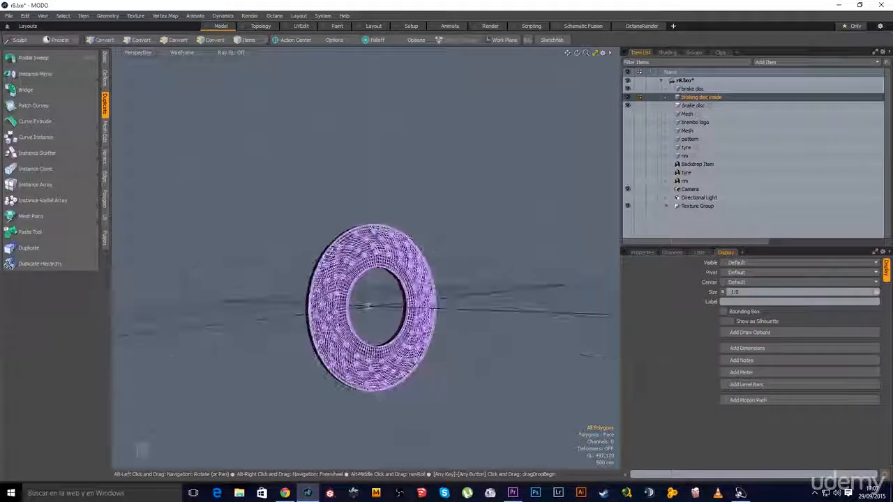
scroll(368, 305, "up", 1)
left_click(696, 89)
left_click(692, 105, "shift")
left_click_drag(367, 315, 386, 208, "alt")
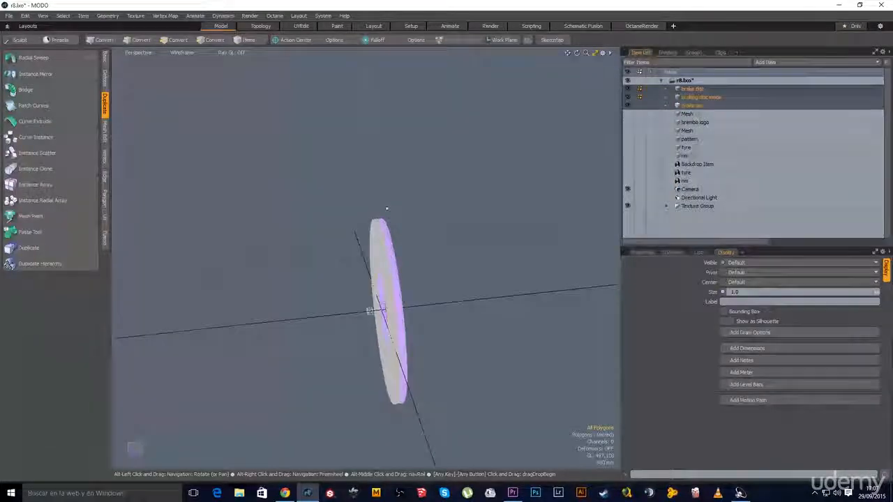
Step: Set the viewport to Default shading and inspect the assembled disc from the side and front
left_click(187, 57)
left_click(182, 99)
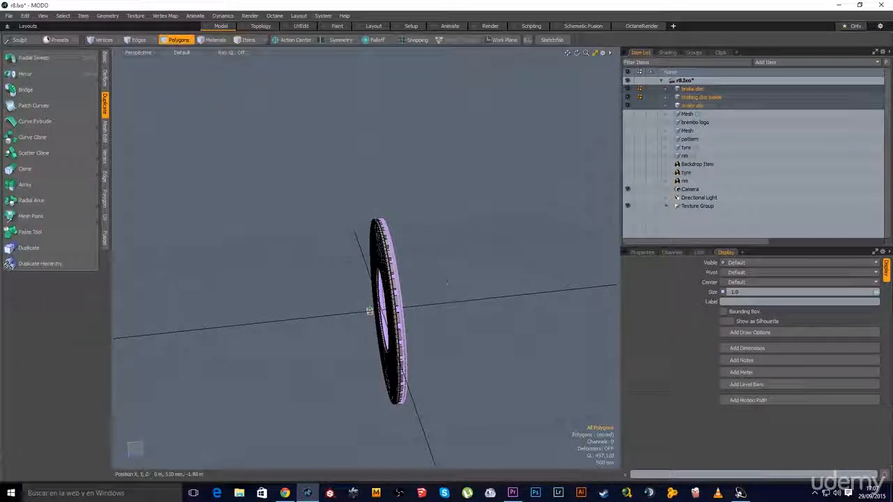
left_click_drag(368, 261, 289, 295, "ctrl+alt")
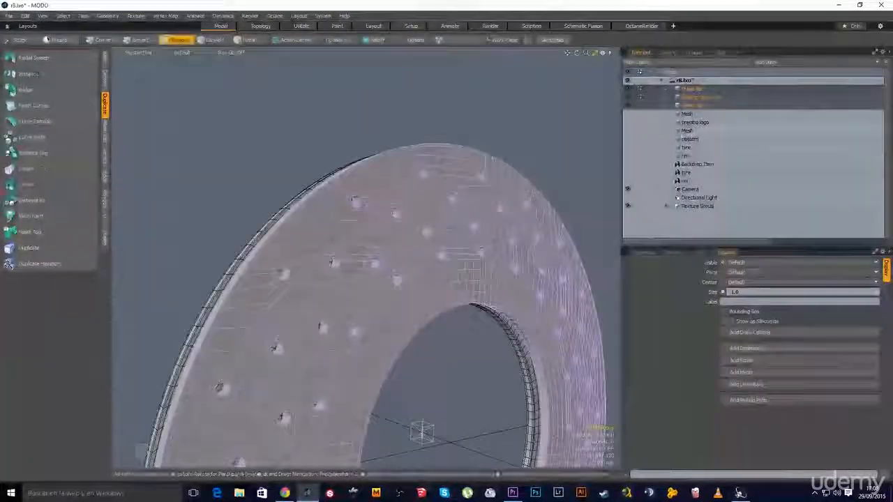
left_click_drag(489, 279, 446, 192, "ctrl+alt")
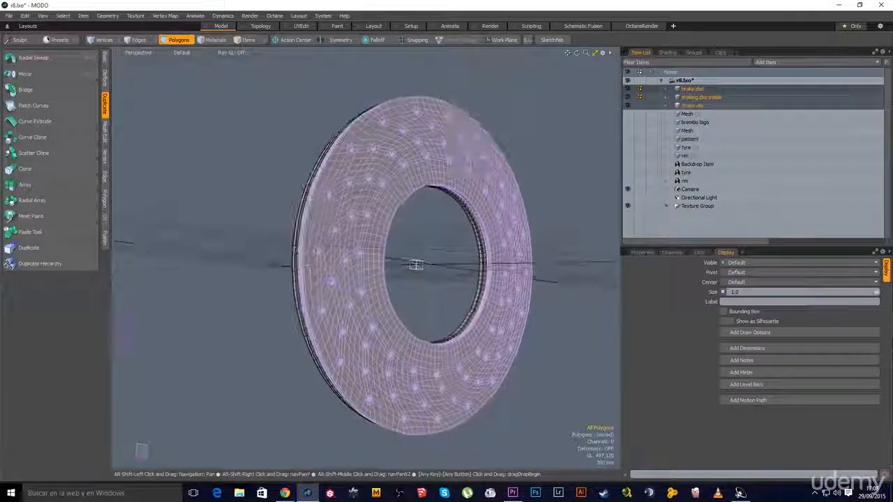
Step: Group the two brake discs and the inner mesh, and place the group first in the item list
left_click(684, 107)
left_click(693, 90, "shift")
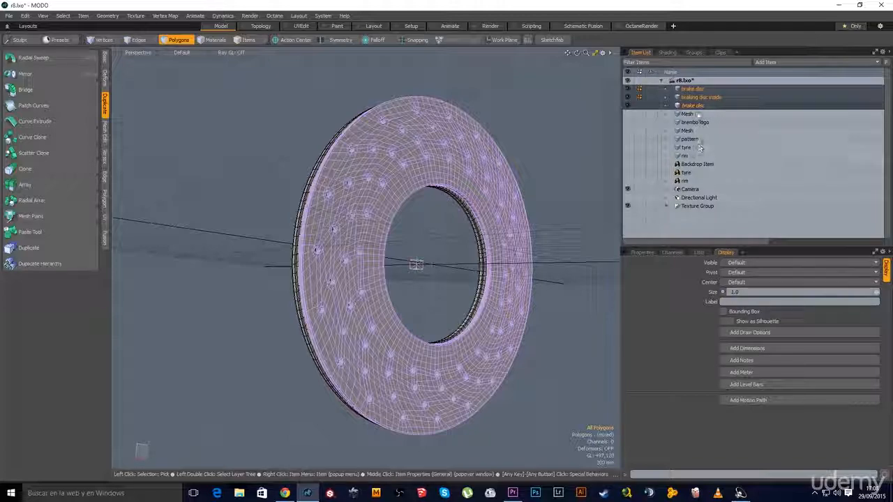
key("ctrl+g")
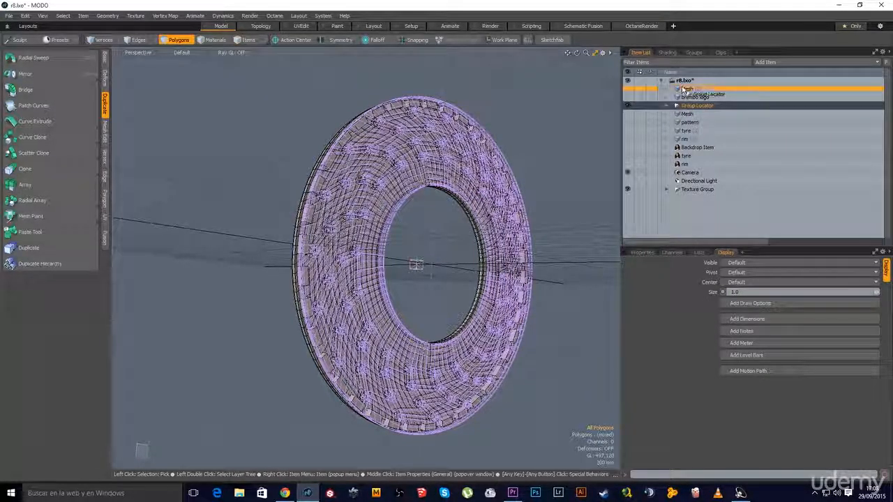
left_click_drag(683, 90, 681, 85)
left_click(667, 89)
left_click(667, 90)
Step: Rename the group locator as "braking disc"
right_click(689, 89)
left_click(691, 89)
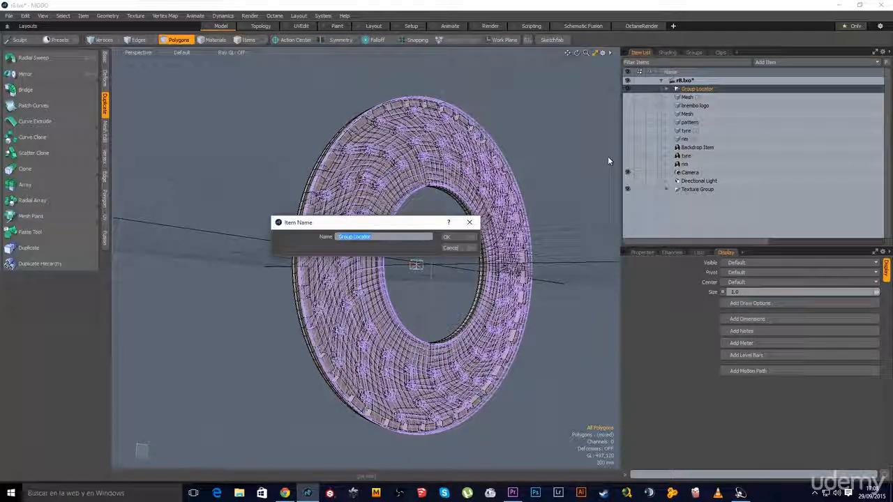
type("braking disc")
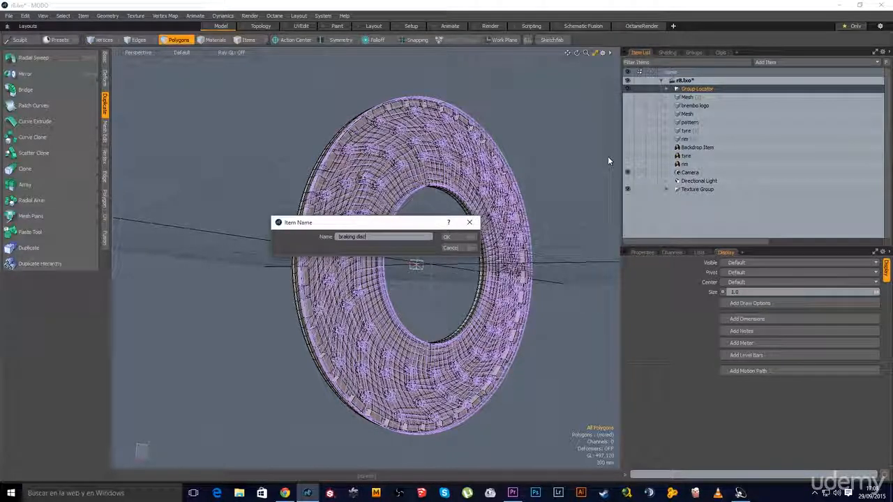
key("Return")
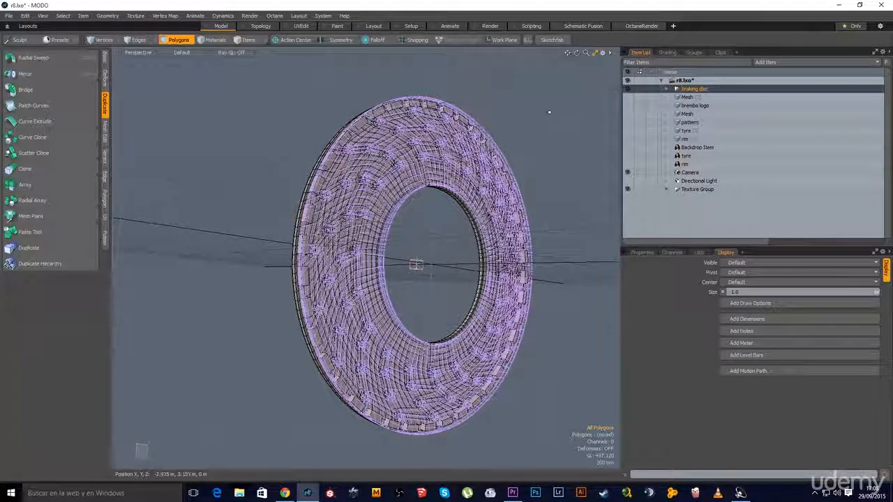
Step: Make the rim visible and check the brake disc's position inside it from the side
left_click(628, 139)
left_click_drag(369, 279, 463, 284, "alt")
left_click_drag(370, 342, 362, 220, "alt")
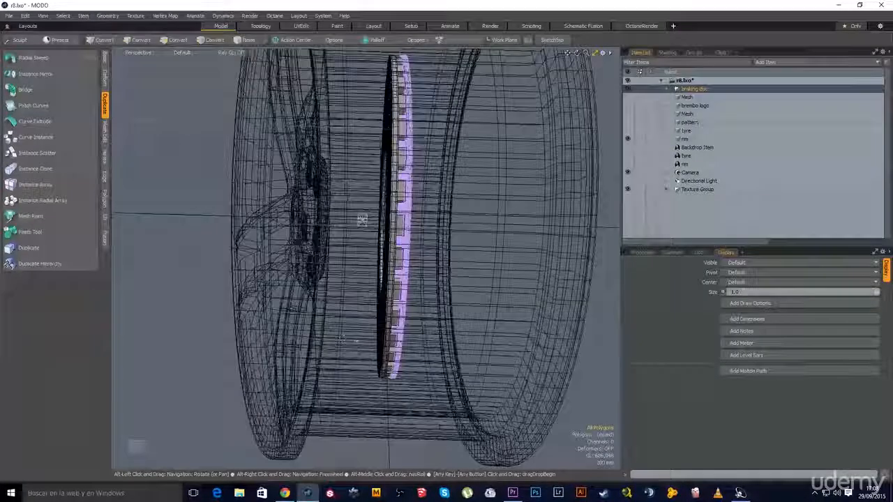
Step: Move the braking disc group about 830 mm along Z in the Top view, up to the rim's hub
key("ctrl+space")
left_click(354, 303)
left_click_drag(413, 314, 399, 272, "ctrl+alt")
key("w")
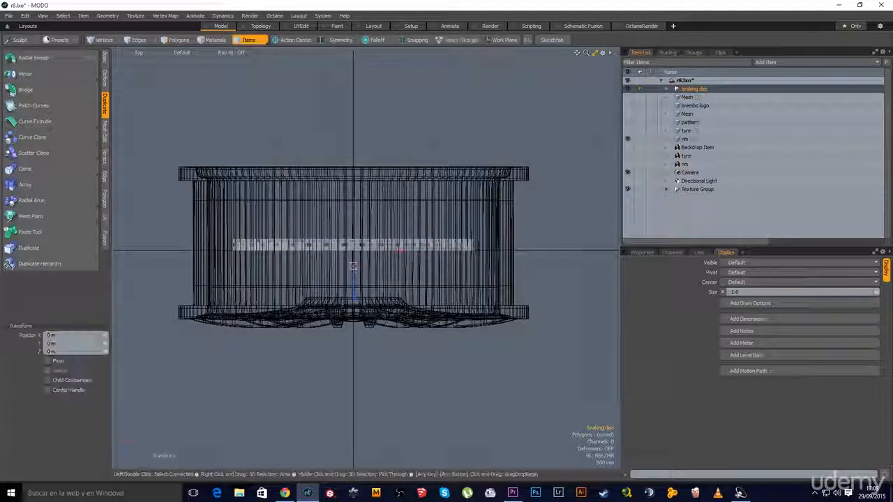
left_click_drag(393, 219, 434, 212, "ctrl+alt")
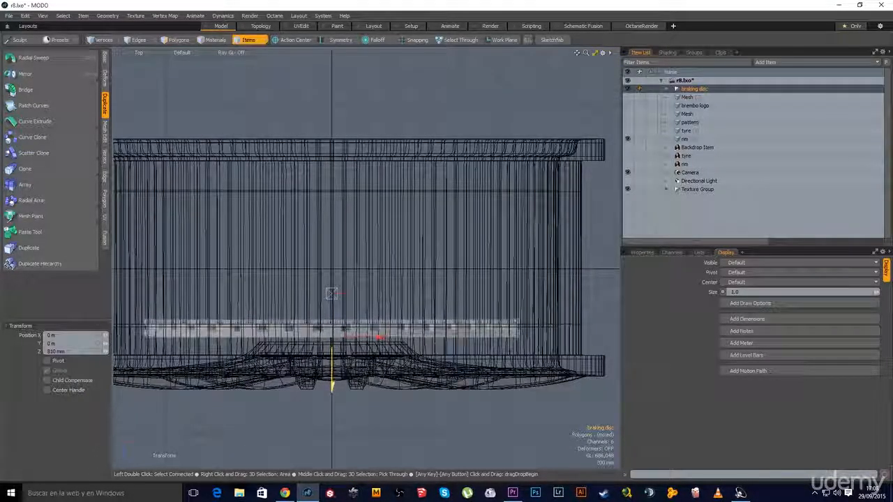
key("q")
Step: Inspect the brake disc behind the rim's spokes in the Perspective view
key("ctrl+space")
left_click(321, 309)
left_click_drag(323, 307, 356, 105, "alt")
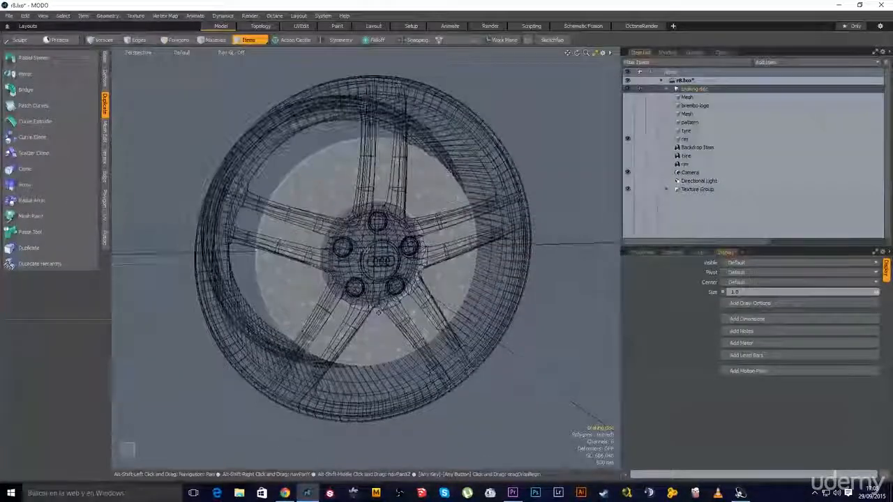
Step: Place the rim item directly below the braking disc group in the item list and delete the unused Mesh item below it
left_click(685, 142)
left_click_drag(684, 141, 684, 97)
mouse_move(499, 189)
left_mouse_down("alt")
mouse_move(570, 194)
mouse_move(504, 190)
mouse_move(514, 190)
left_mouse_up("alt")
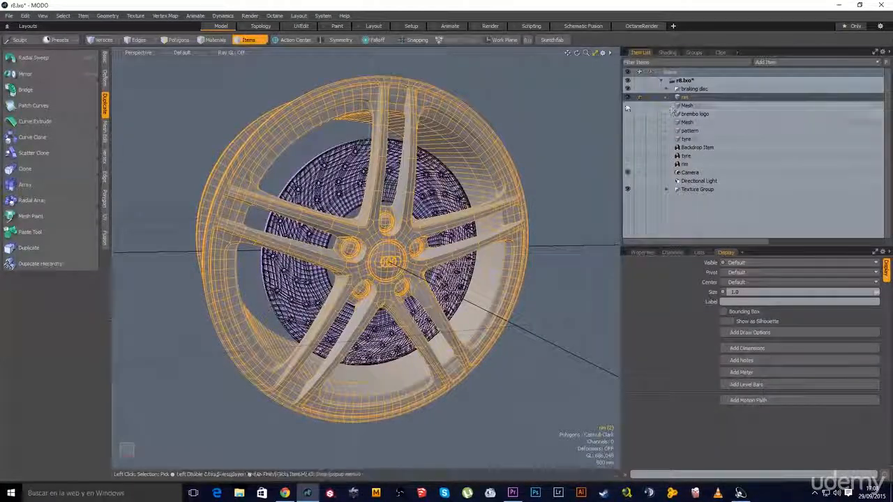
left_click_drag(580, 162, 590, 169, "alt")
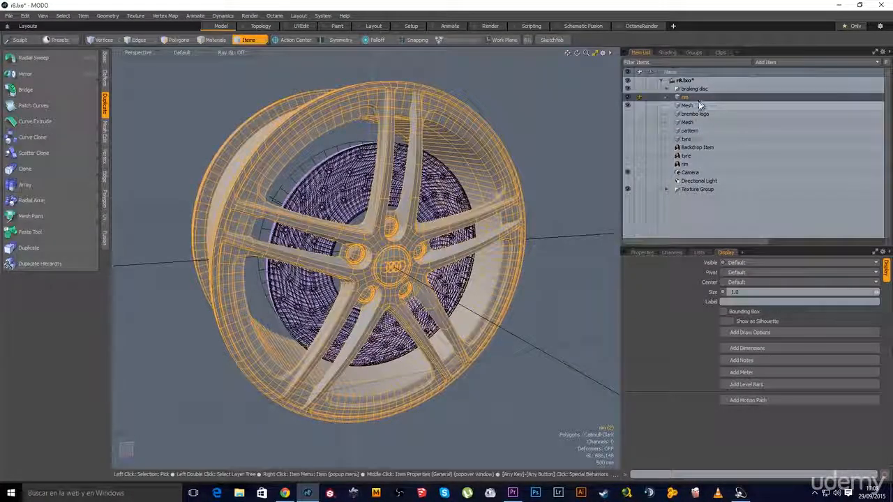
left_click(688, 106)
key("Delete")
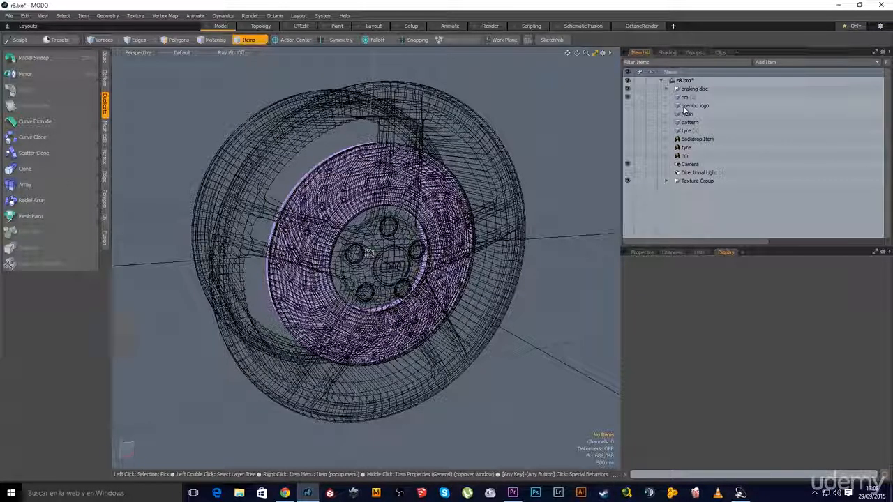
Step: Make the brembo logo and the caliper's Mesh item visible and group the two items under one locator
left_click(691, 105)
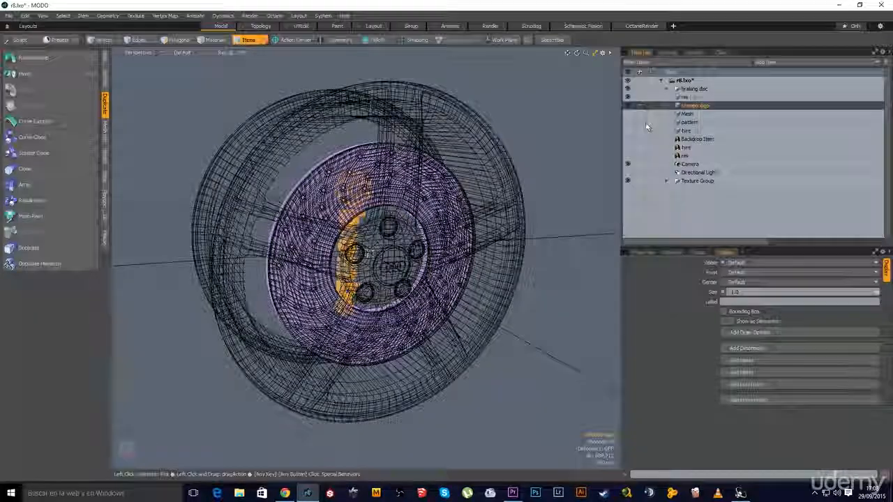
left_click(678, 115)
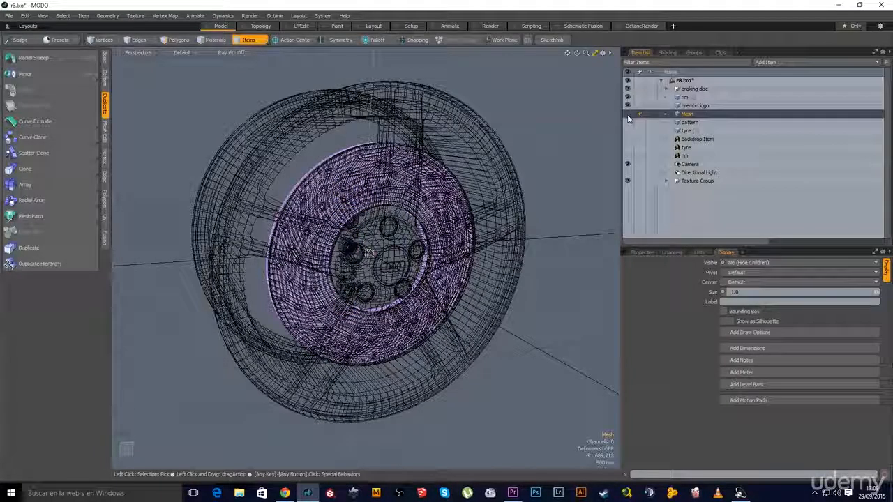
left_click(627, 115)
left_click(688, 106, "ctrl")
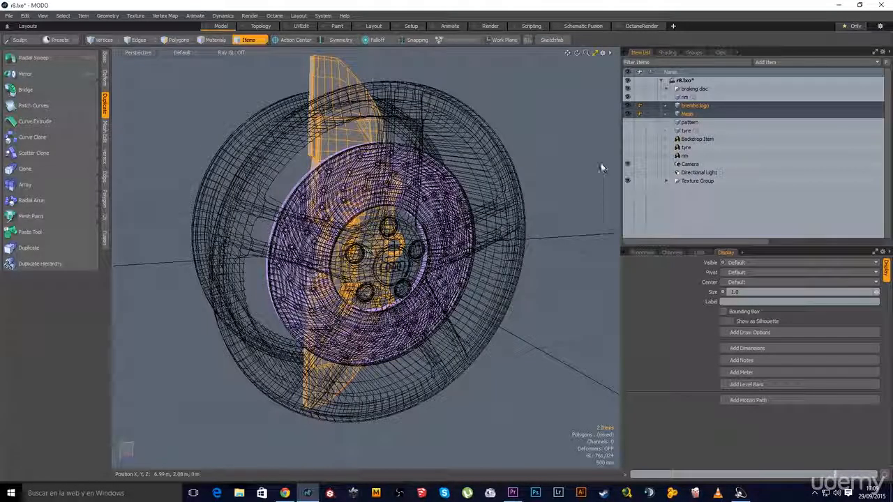
key("ctrl+g")
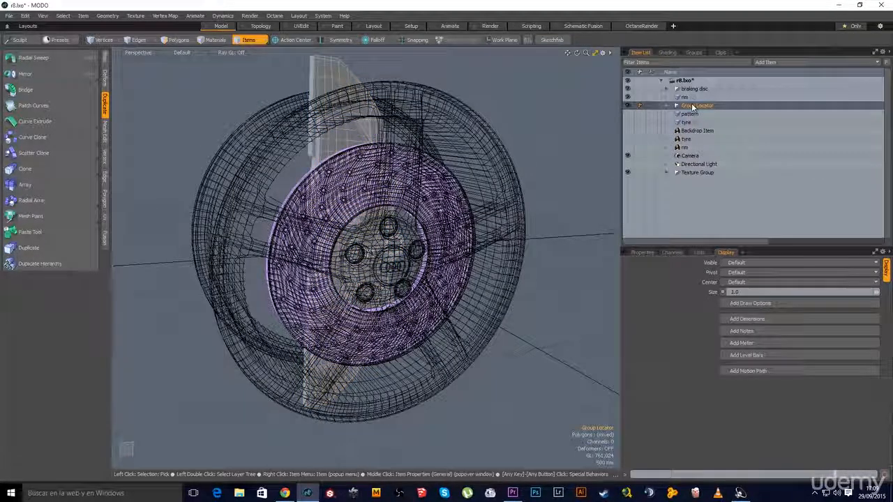
Step: Rename the new group locator as "caliper" and place it between braking disc and rim in the item list
double_click(693, 106)
type("cali")
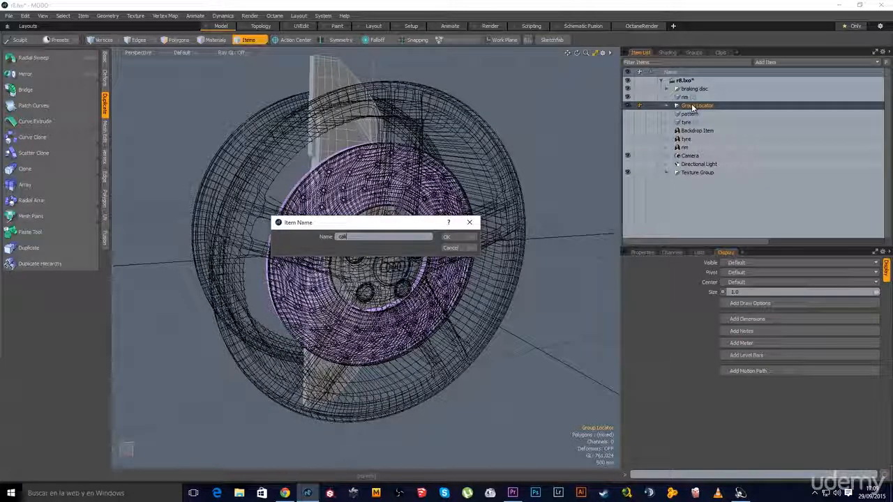
type("per")
key("Return")
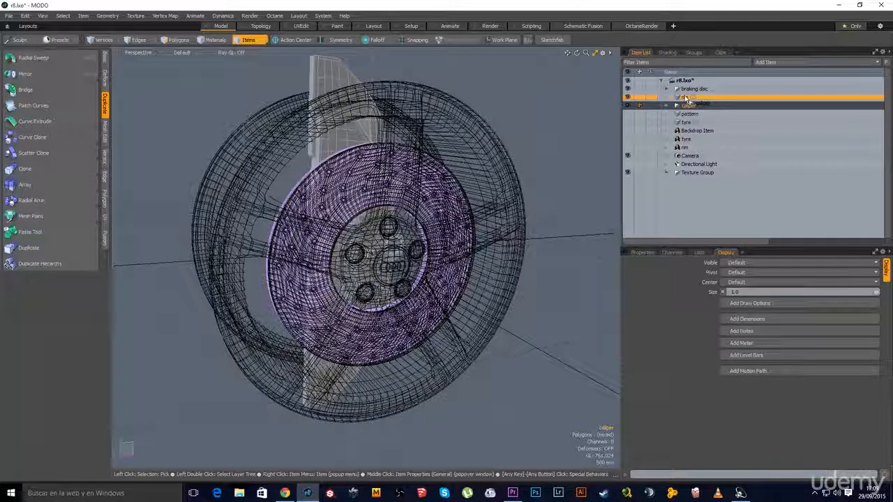
left_click_drag(685, 98, 686, 99)
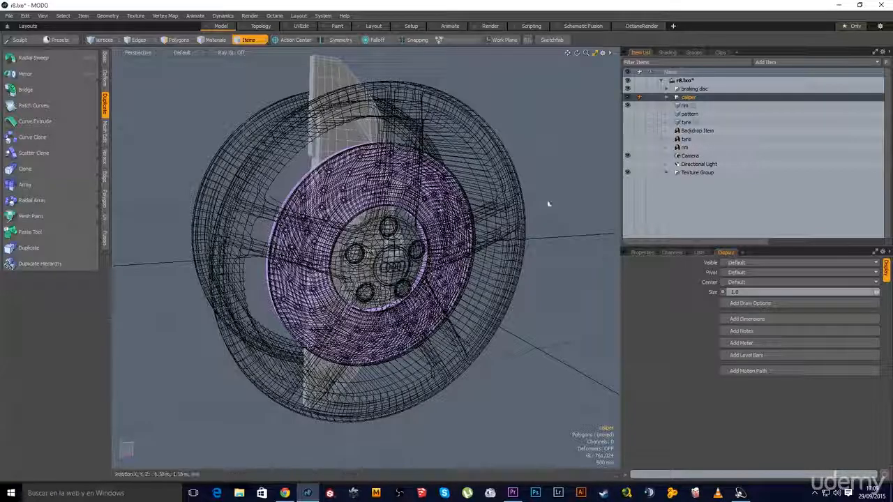
left_click_drag(422, 183, 372, 179, "alt")
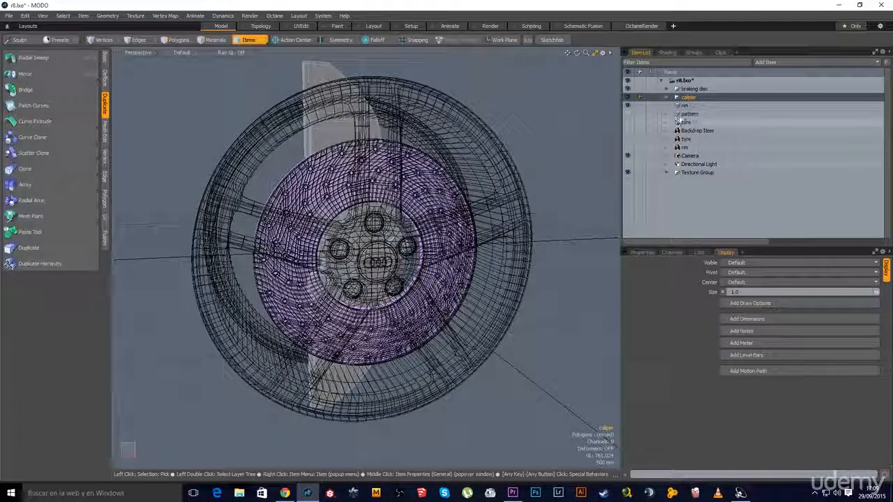
Step: Place the tyre item directly below rim in the item list and select the range from tyre up to braking disc
left_click(687, 115)
left_click_drag(684, 128, 683, 130)
left_click(683, 115)
left_click(685, 90, "shift")
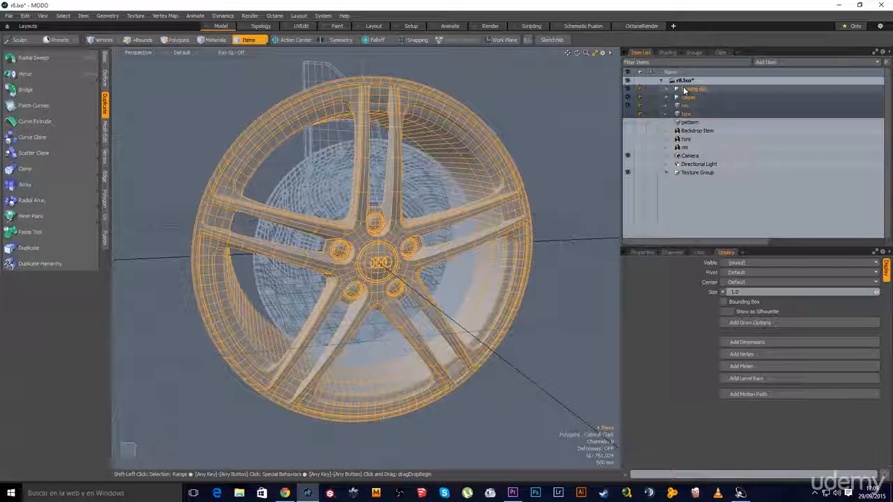
left_click_drag(376, 272, 308, 351, "alt")
left_click_drag(312, 93, 362, 225, "alt")
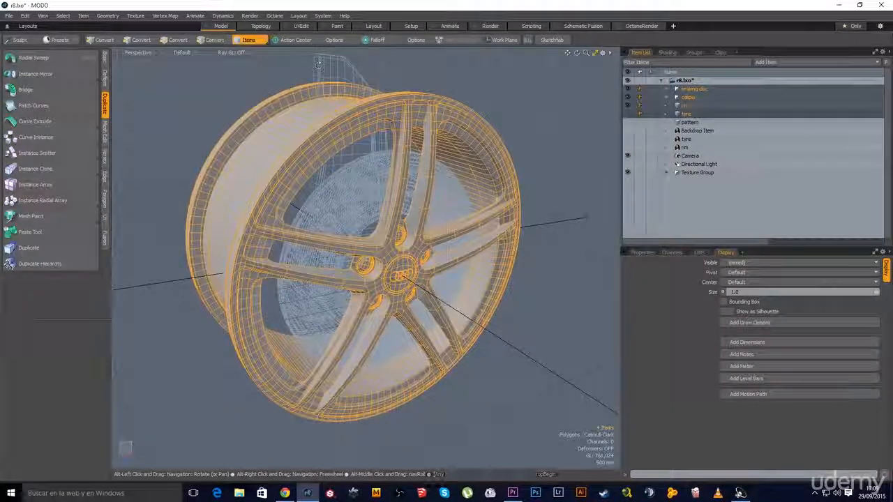
Step: Hide the rim and braking disc and show only the expanded caliper group with its Mesh item selected
left_click(628, 106)
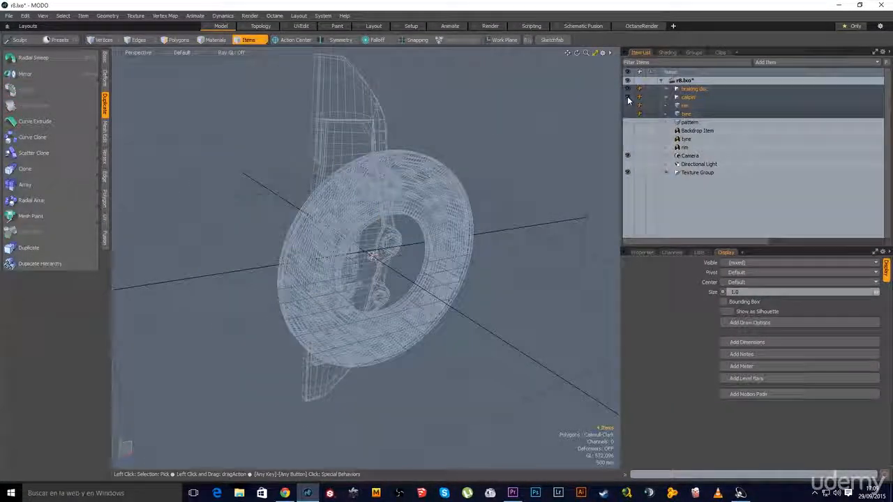
left_click(628, 97)
left_click(628, 89)
left_click(667, 98)
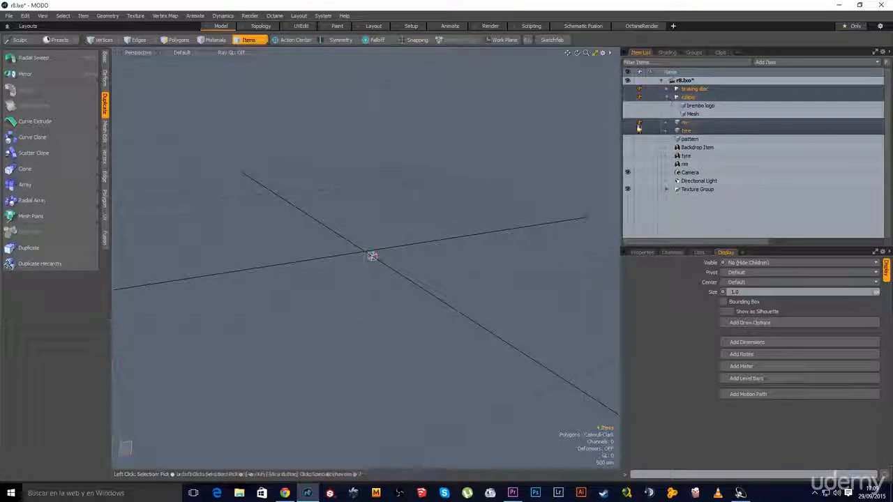
left_click(691, 115)
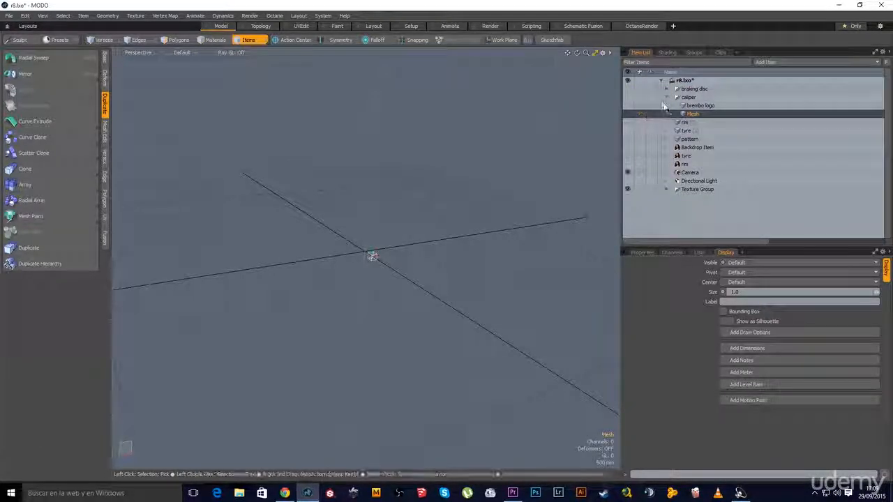
left_click(628, 97)
left_click_drag(391, 223, 436, 250, "alt")
left_click_drag(381, 251, 391, 307, "alt")
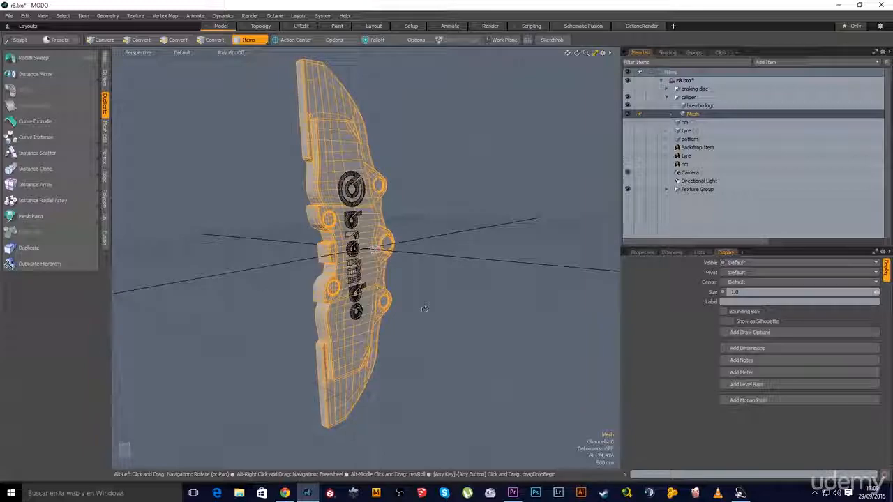
Step: Cut all brembo logo polygons, paste them into the caliper's Mesh item, and delete the emptied logo item
left_click(700, 106)
left_click_drag(335, 293, 282, 297, "alt")
right_click_drag(431, 110, 247, 417)
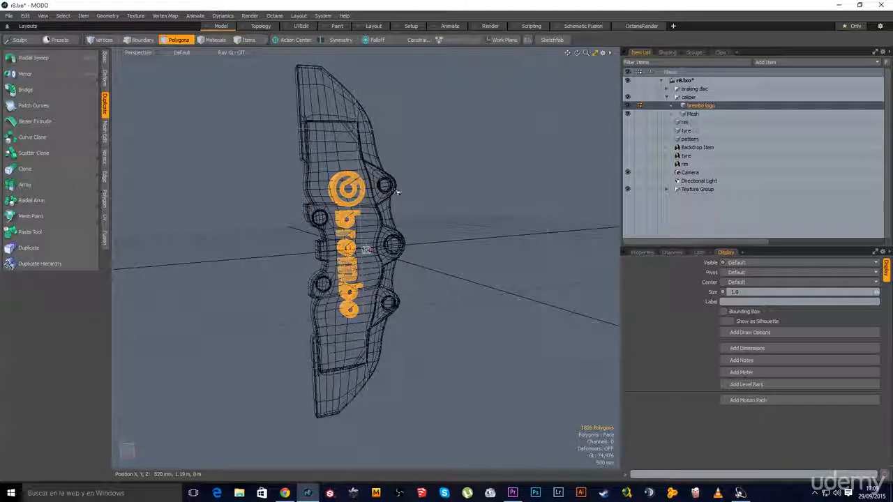
key("ctrl+x")
left_click(693, 115)
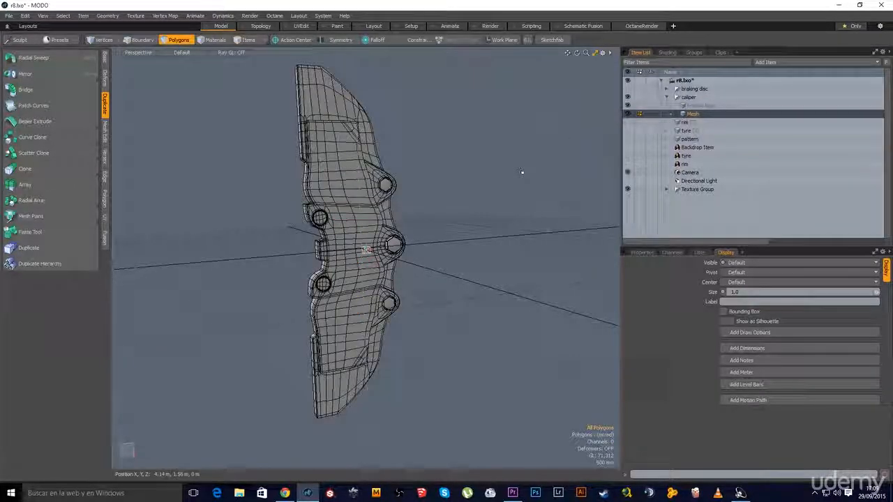
key("ctrl+v")
left_click(692, 106)
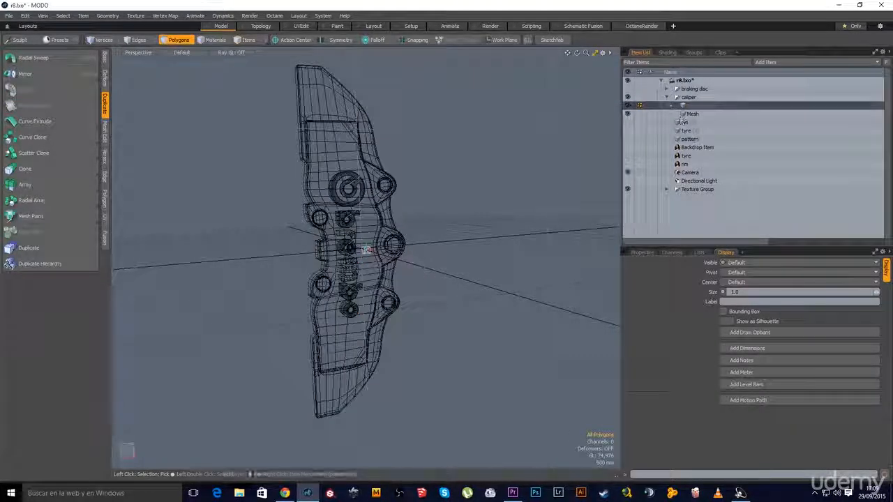
key("Delete")
Step: Show the rim backdrop photo behind the caliper in the Front view
left_click_drag(459, 287, 440, 298, "alt")
key("ctrl+space")
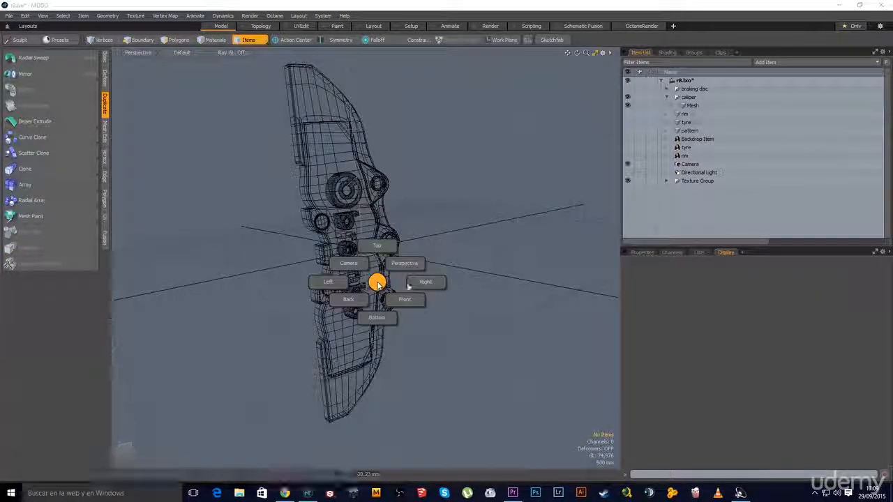
left_click(415, 310)
left_click_drag(432, 299, 419, 235, "ctrl+alt")
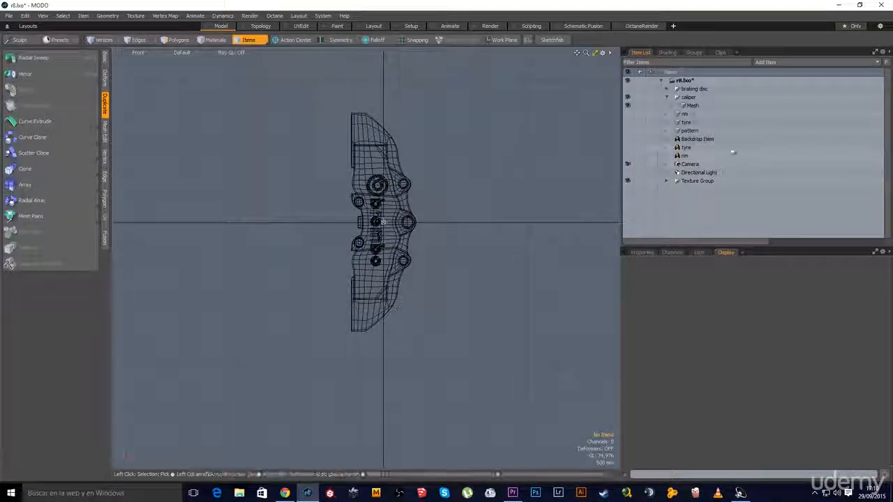
left_click(627, 158)
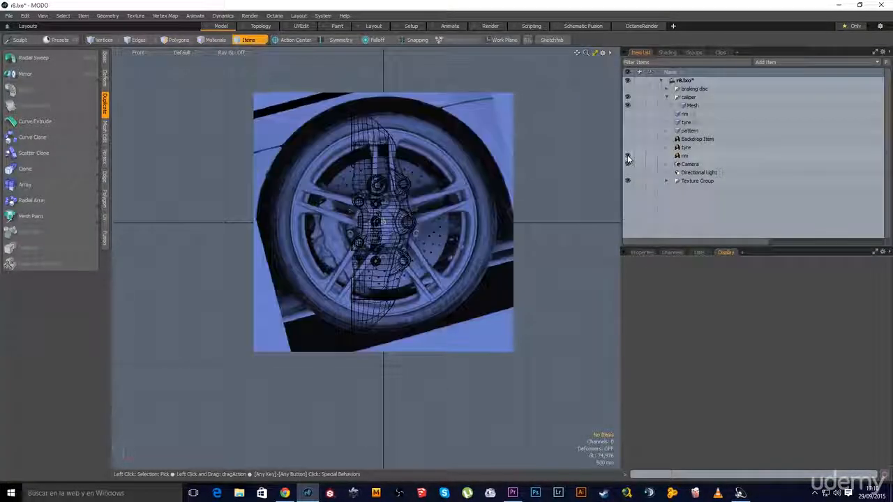
scroll(598, 205, "up", 3)
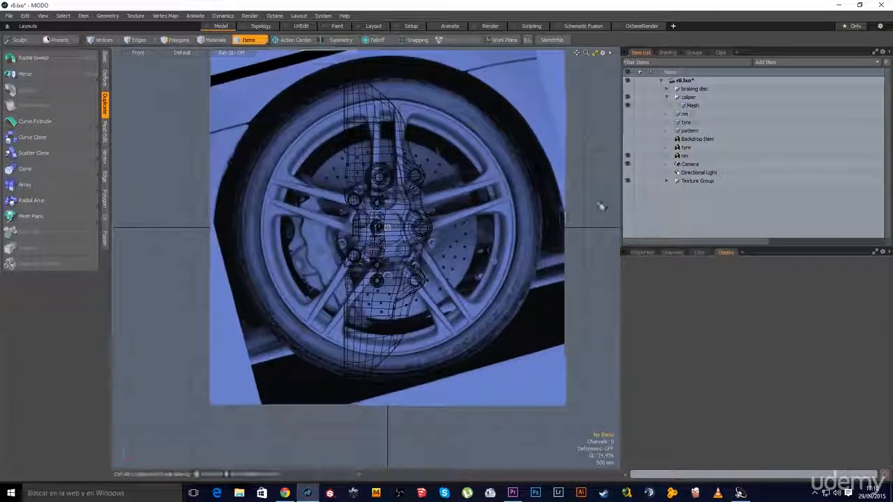
Step: Set the viewport shading to Wireframe and rotate the caliper mesh 180° about Z
left_click(691, 105)
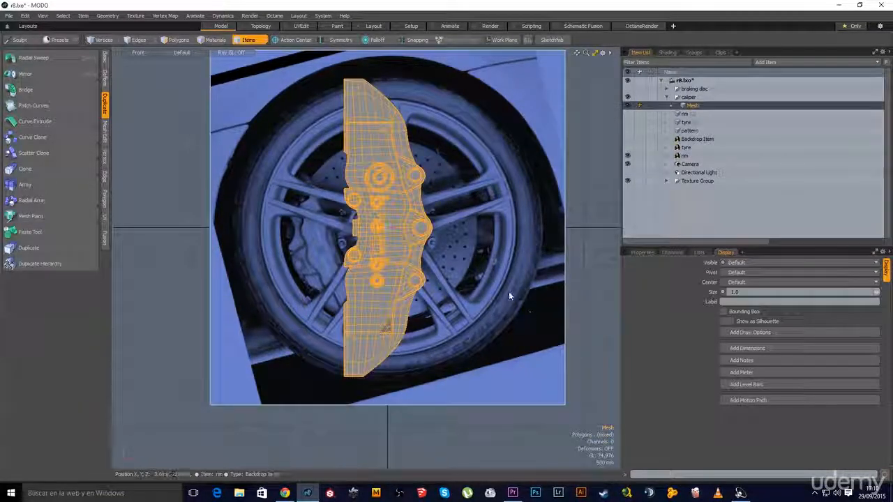
left_click(180, 53)
left_click(168, 68)
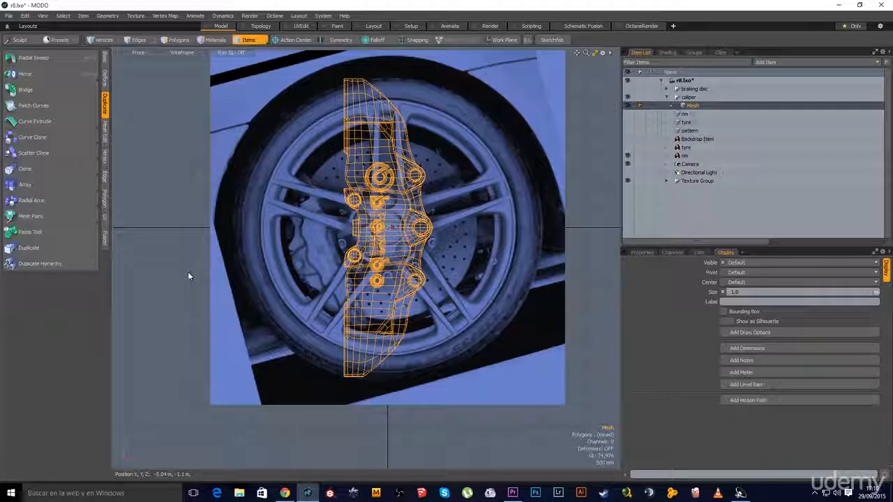
key("y")
left_click_drag(367, 179, 417, 319)
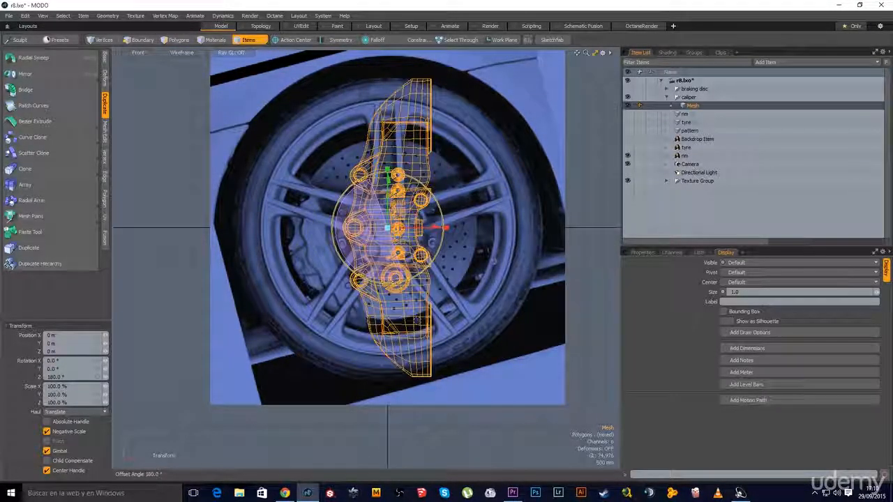
Step: Move the caliper mesh along negative X over the caliper in the photo and scale it uniformly to 56%
key("w")
left_click_drag(437, 228, 275, 228)
key("r")
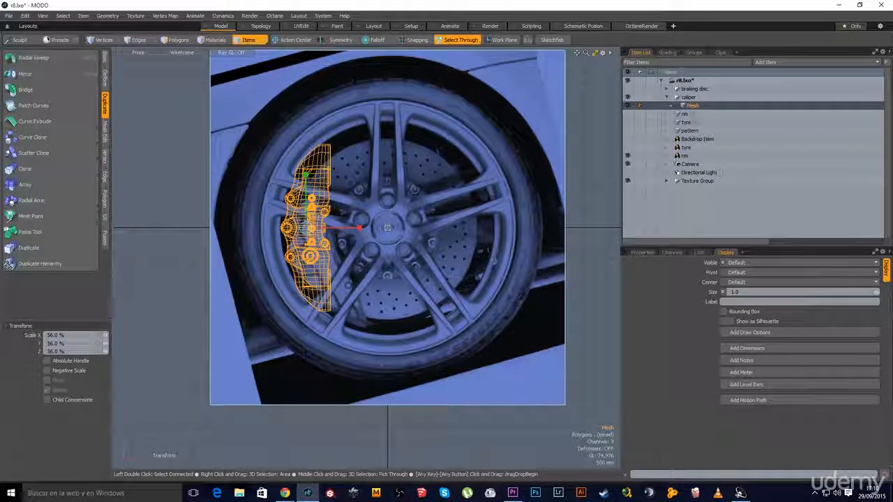
scroll(338, 233, "up", 3)
left_click_drag(338, 232, 333, 254, "alt+shift")
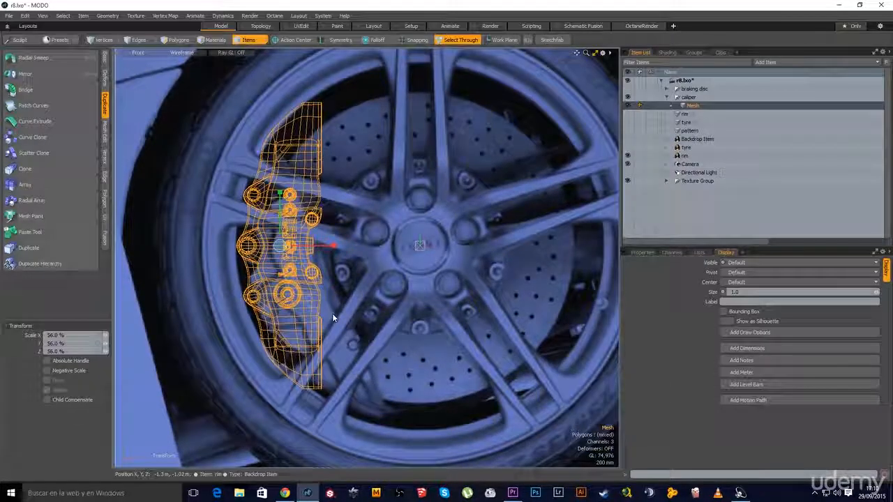
left_click_drag(334, 354, 312, 337, "alt+shift")
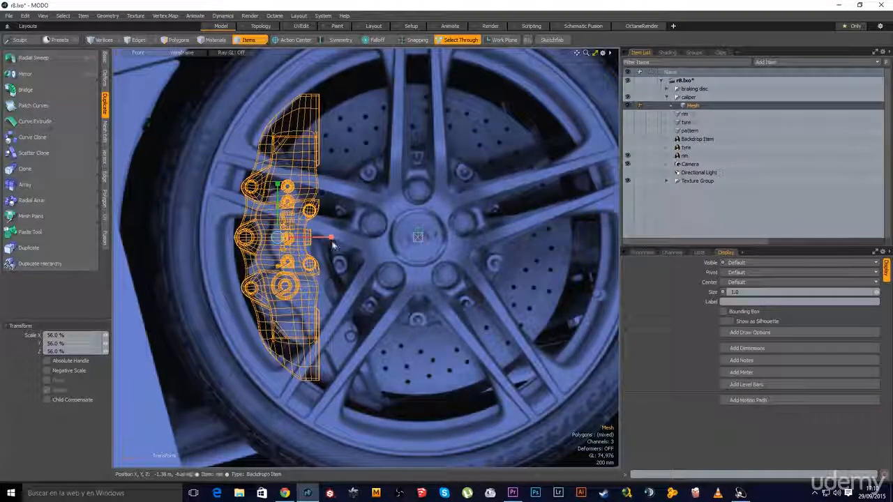
key("space")
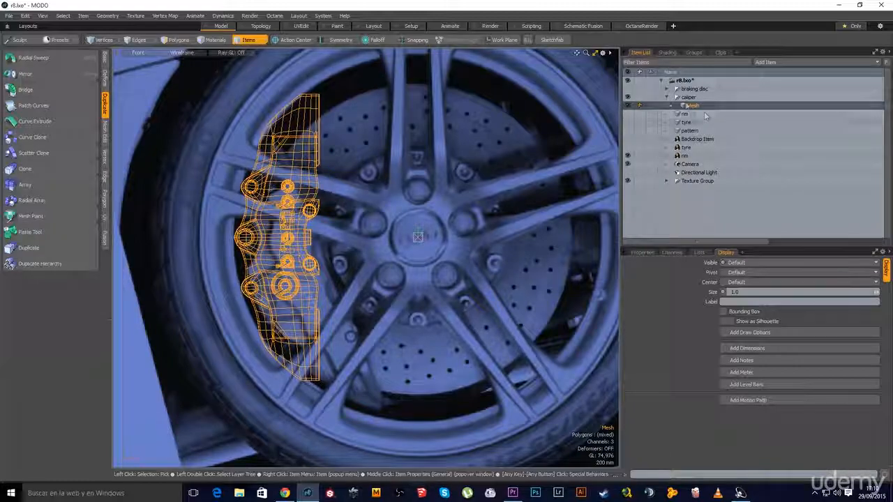
Step: Show the braking disc group, hide the rim backdrop photo, and check the caliper against the disc in the Perspective view
left_click(667, 89)
left_click(627, 89)
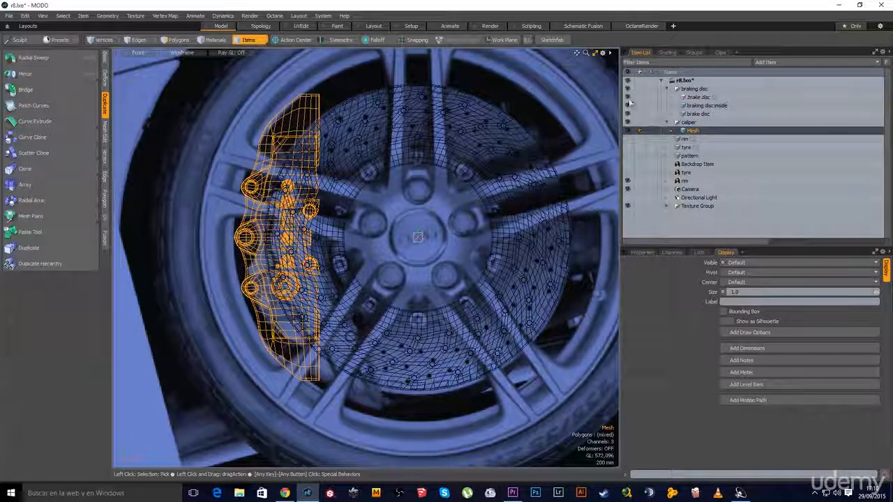
left_click(628, 182)
key("ctrl+space")
left_click(393, 265)
left_click_drag(393, 266, 440, 299, "alt")
left_click_drag(404, 235, 432, 293, "alt")
Step: Move the caliper mesh along Z to about 1.19 m in the Top view, up against the disc's outer plate
key("ctrl+space")
left_click(363, 301)
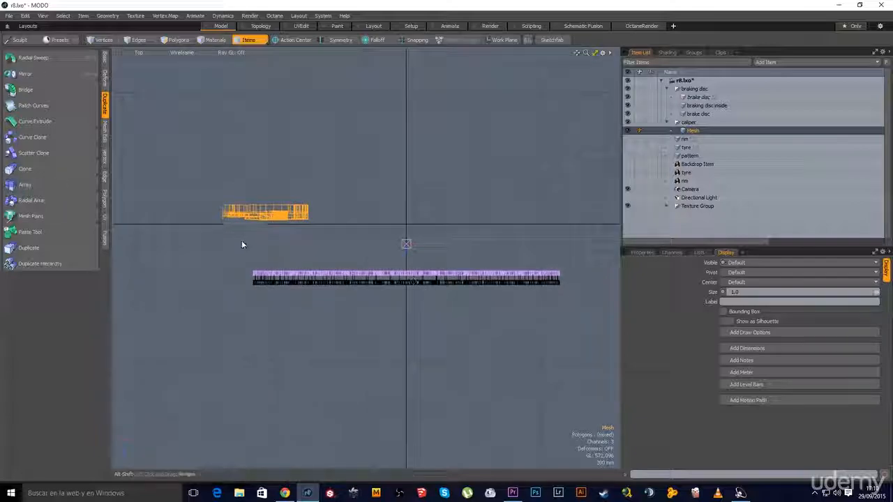
key("w")
left_click_drag(265, 262, 266, 345)
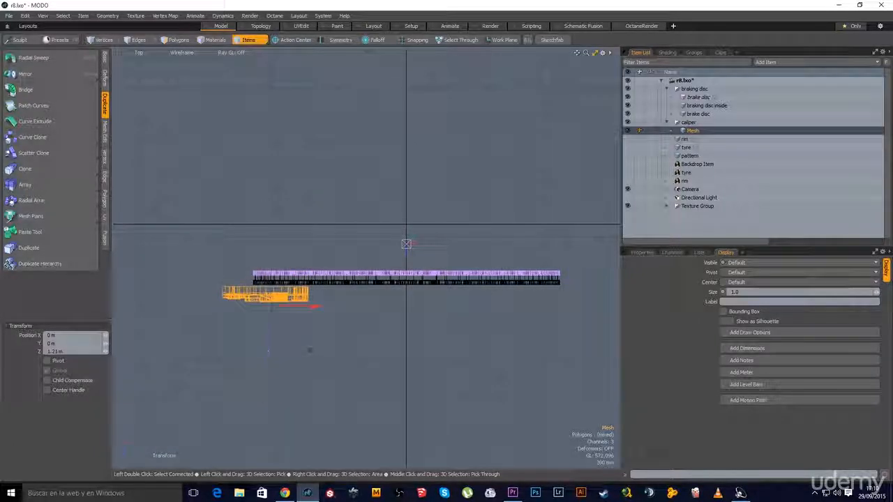
scroll(265, 314, "up", 5)
left_click_drag(327, 300, 327, 293)
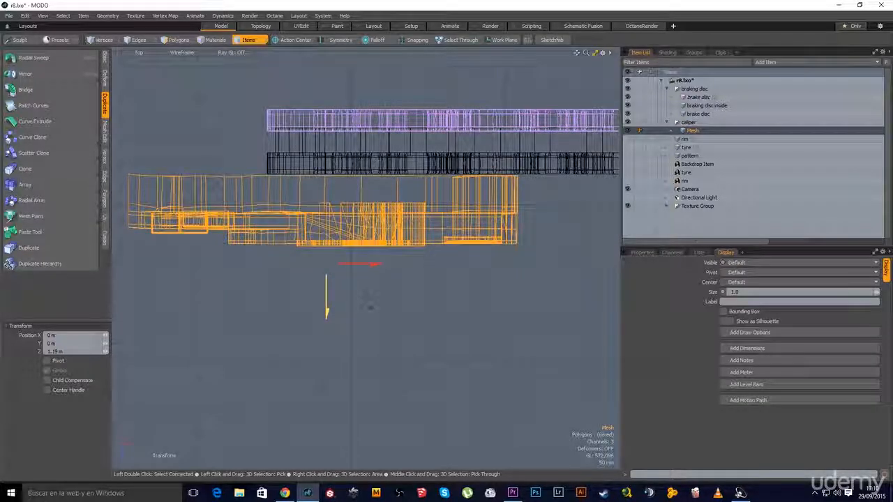
Step: Show the rim mesh and check how the caliper and brake disc sit inside it in the Perspective view
key("space")
key("ctrl+space")
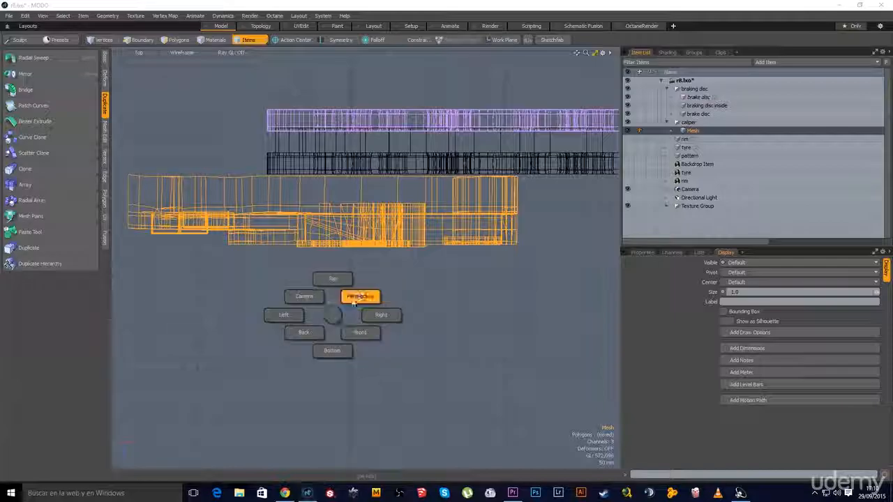
left_click(354, 302)
left_click_drag(355, 302, 391, 242, "alt")
scroll(422, 245, "down", 5)
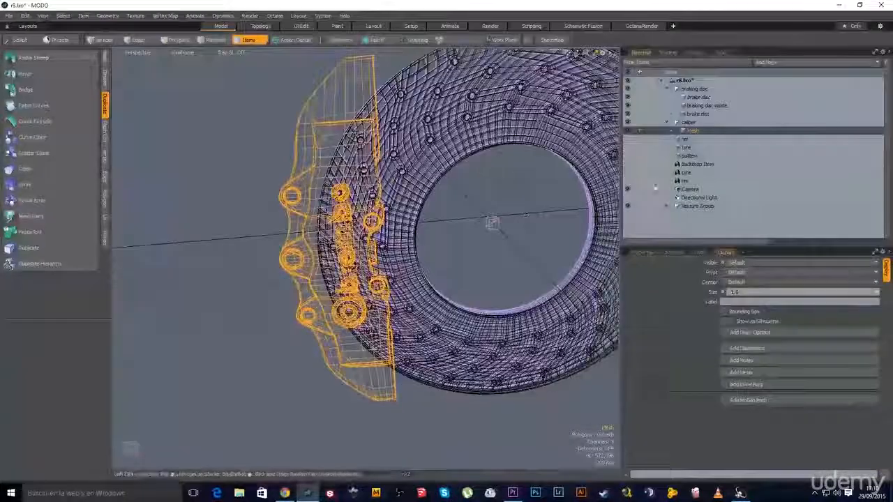
left_click(628, 139)
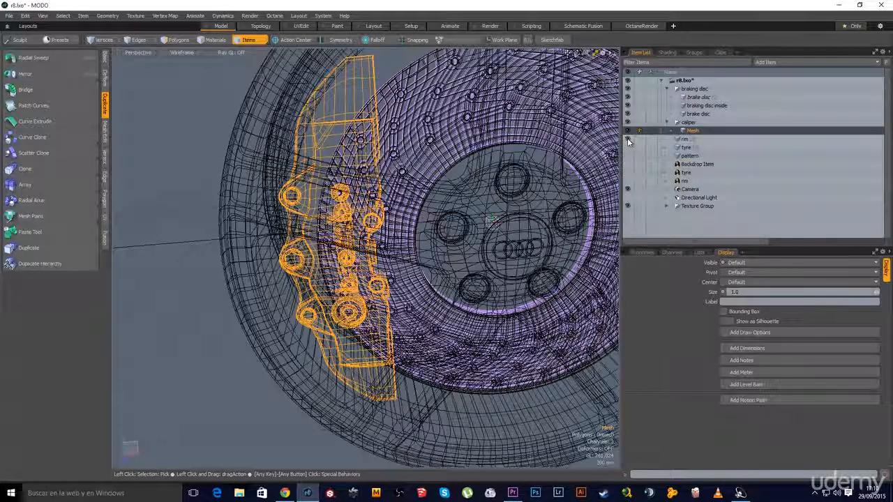
scroll(423, 265, "down", 2)
left_click_drag(423, 265, 466, 241, "alt")
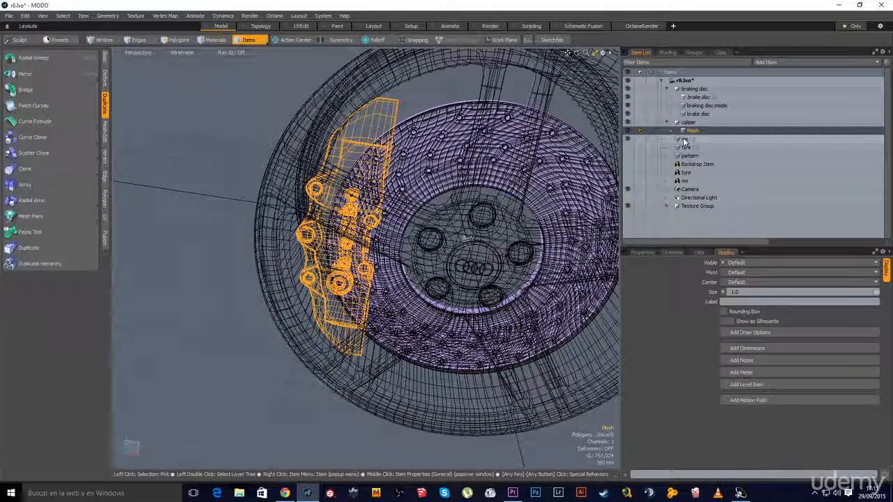
Step: Add the rim mesh to the caliper selection and set the viewport shading to Default
left_click(684, 139, "ctrl")
left_click(185, 52)
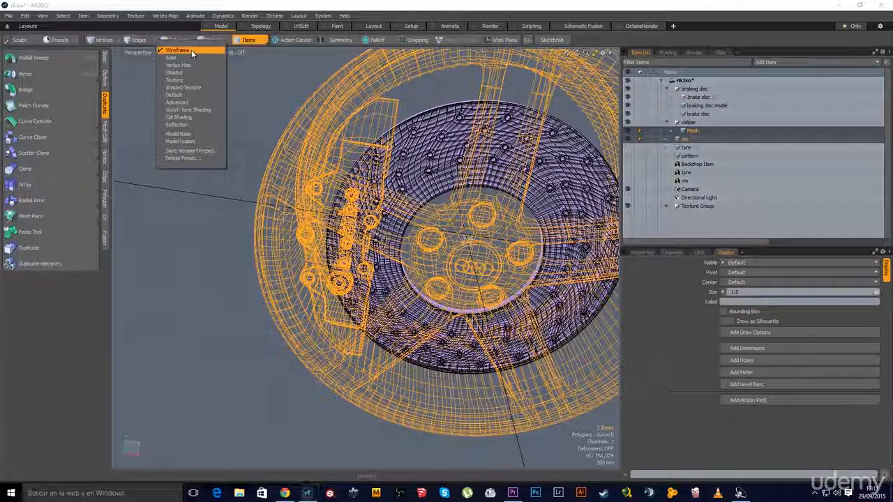
left_click(185, 98)
Step: Scale the caliper mesh down uniformly and move it along positive X in the Front view, away from the rim's barrel
mouse_move(390, 254)
left_mouse_down("alt")
mouse_move(342, 218)
mouse_move(313, 215)
mouse_move(326, 216)
mouse_move(273, 246)
mouse_move(319, 279)
mouse_move(343, 317)
mouse_move(427, 296)
left_mouse_up("alt")
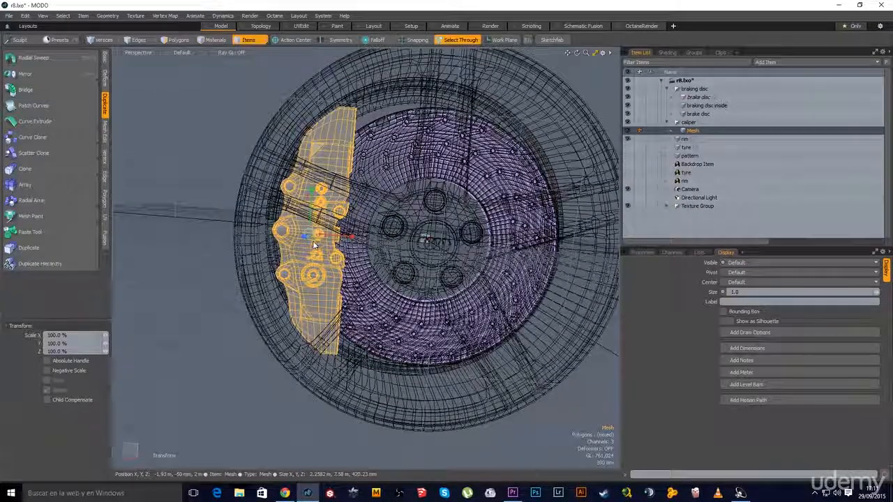
left_click_drag(313, 242, 403, 226)
key("w")
key("ctrl+space")
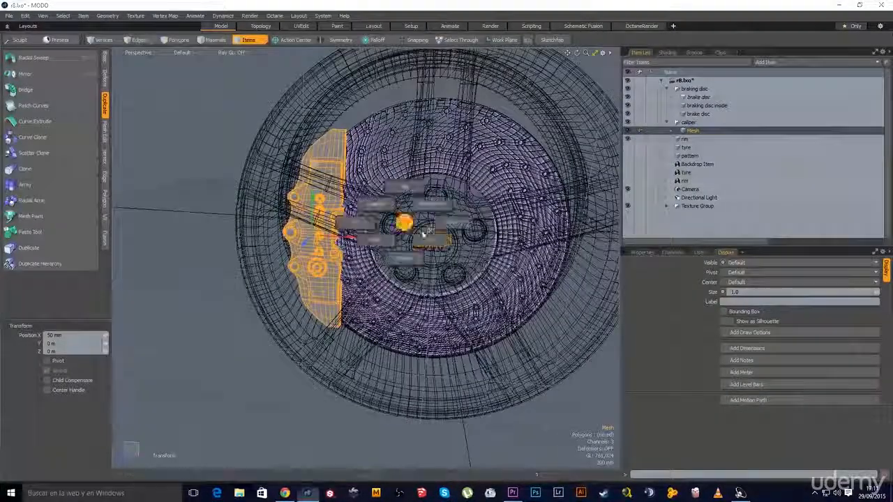
left_click(423, 230)
left_click_drag(338, 234, 347, 236)
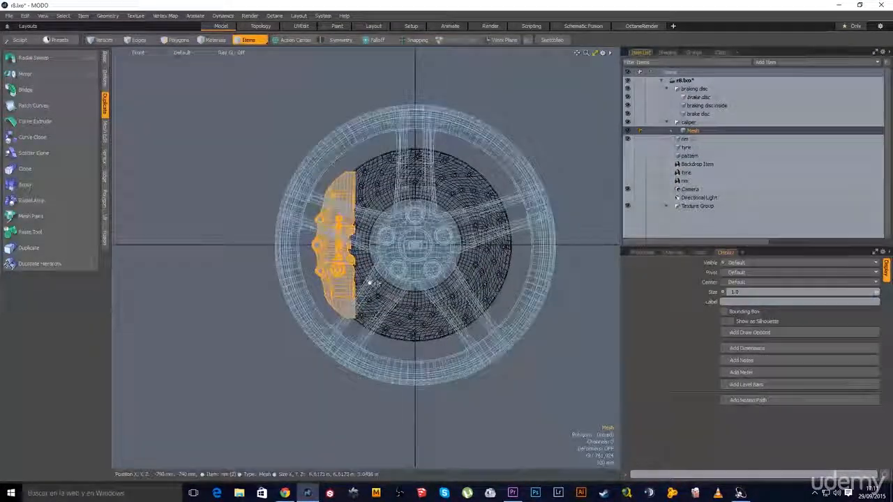
Step: Select the rim, the brake disc meshes and the caliper together and inspect their fit from the front and in Perspective
left_click(687, 140, "ctrl")
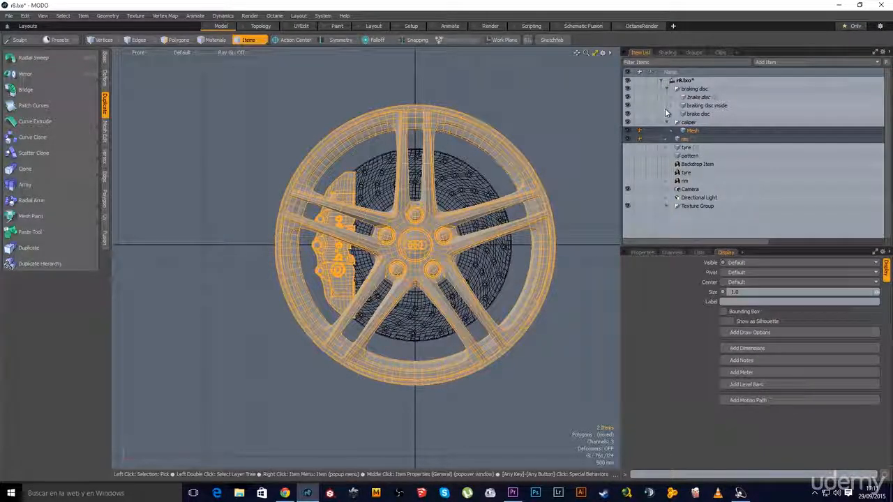
left_click(698, 97, "shift")
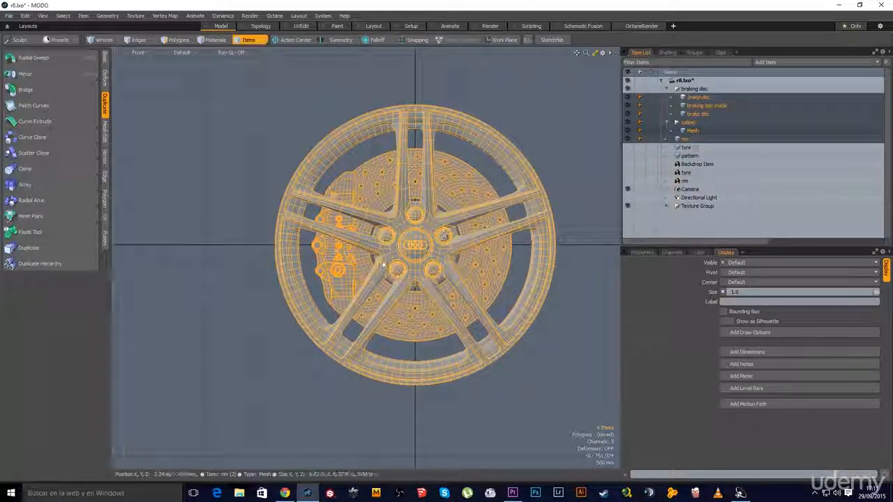
key("ctrl+space")
left_click(367, 258)
left_click_drag(367, 258, 422, 241, "alt")
scroll(349, 272, "up", 5)
left_click_drag(372, 197, 341, 367, "alt")
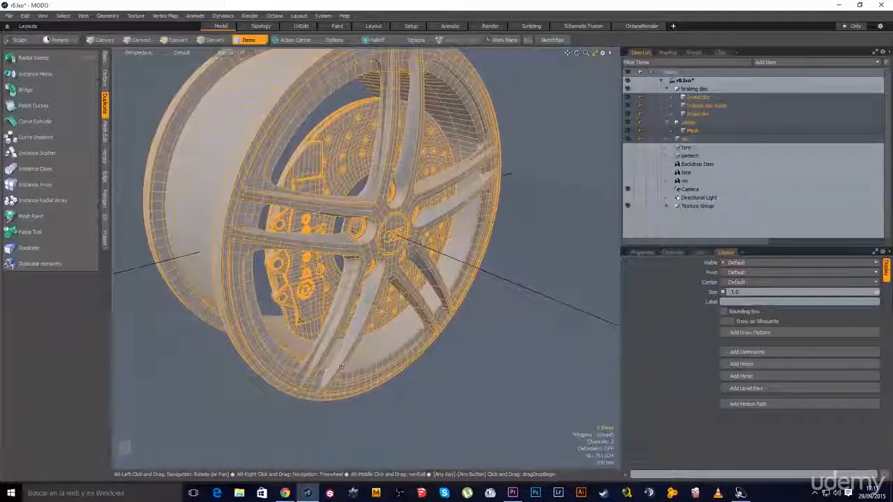
Step: Mirror the caliper mesh's polygons along Z to create a second caliper half behind the brake disc
left_click(694, 130)
left_click_drag(415, 317, 465, 399, "alt")
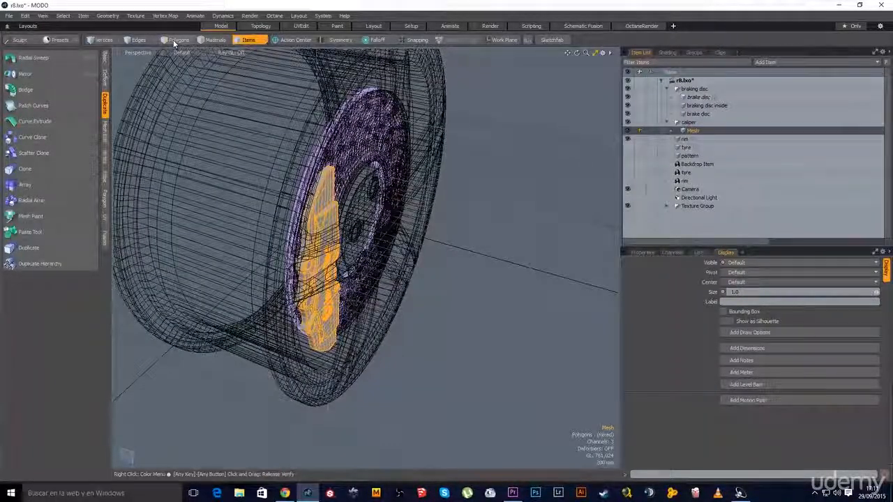
left_click(173, 40)
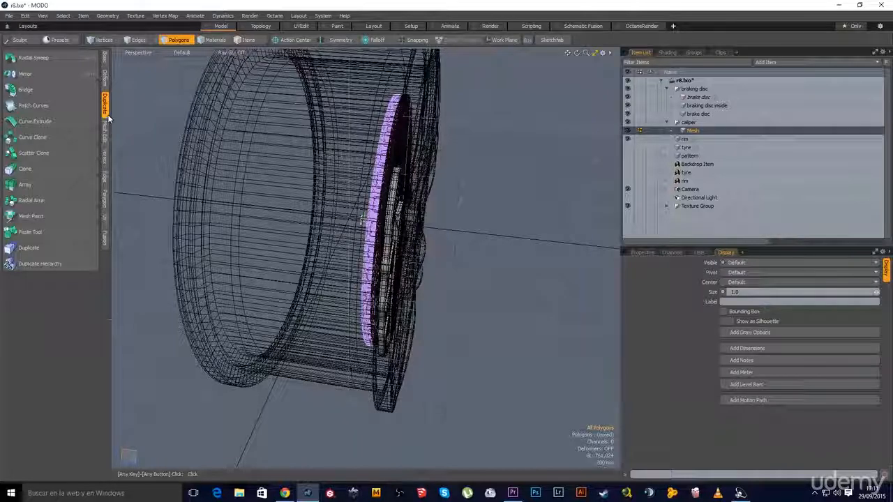
left_click(42, 79)
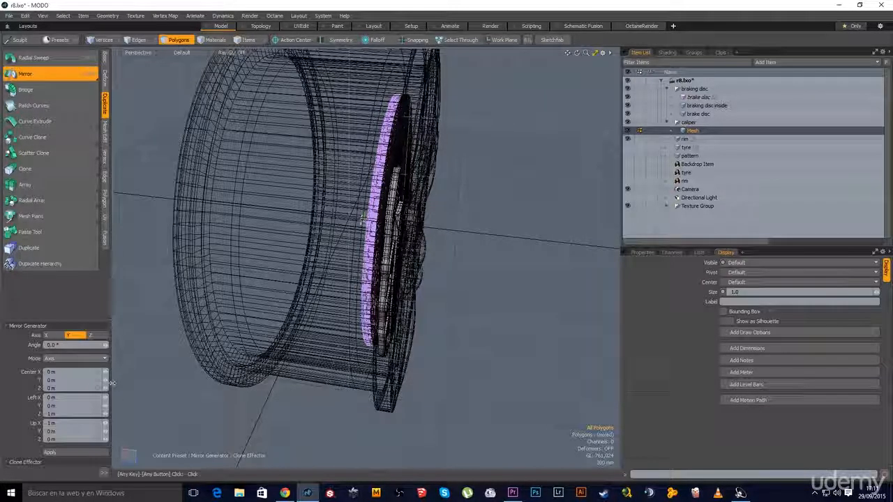
left_click(75, 452)
left_click_drag(338, 329, 426, 198, "alt")
key("q")
Step: Select all polygons of the brembo lettering and its round logo on the mirrored caliper half
scroll(430, 241, "up", 5)
key("3")
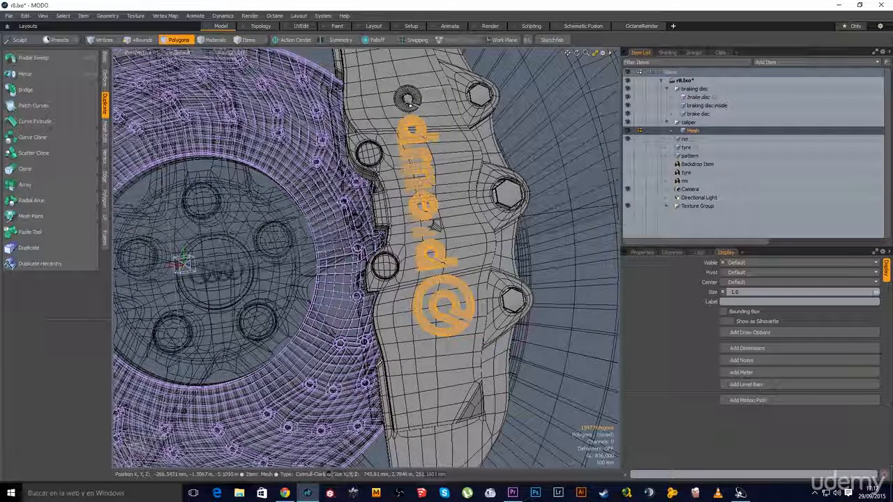
scroll(429, 166, "down", 3)
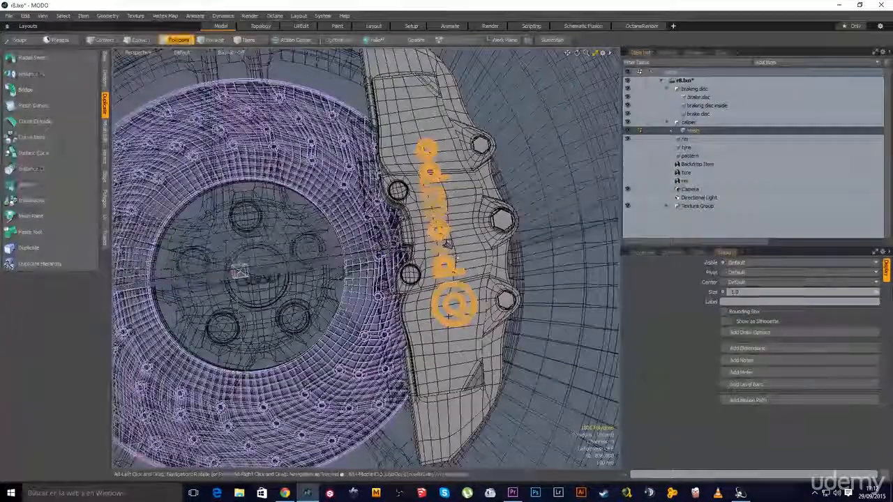
scroll(470, 262, "up", 8)
scroll(469, 261, "down", 6)
left_click_drag(469, 262, 426, 365, "alt")
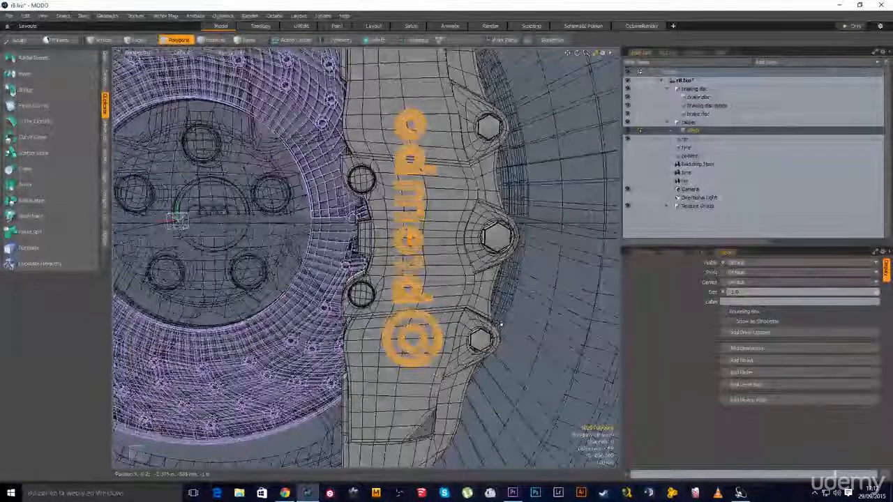
Step: Flip the selected brembo lettering vertically by scaling it with Negative Scale enabled so that it reads correctly
key("r")
left_click_drag(412, 279, 444, 267, "alt")
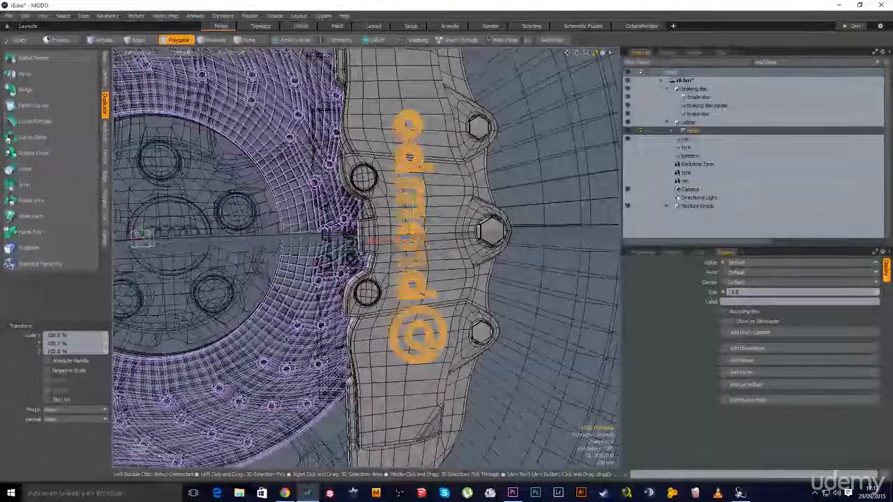
left_click(49, 372)
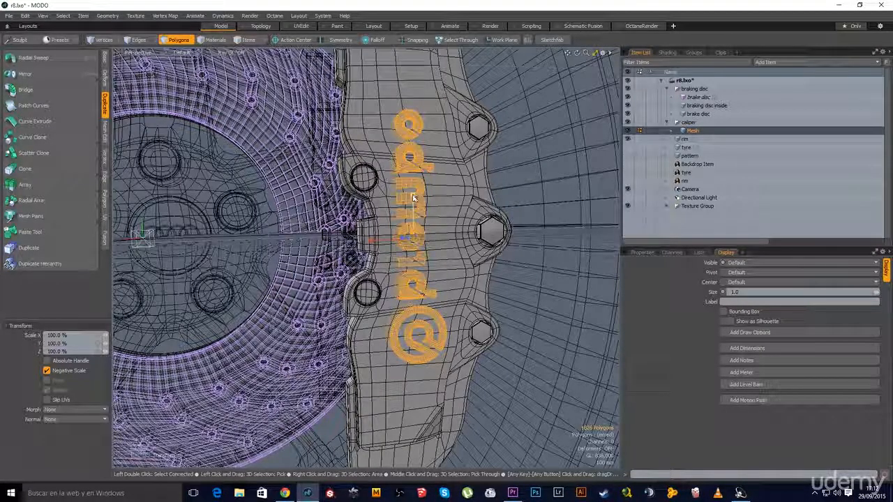
left_click_drag(407, 264, 411, 280)
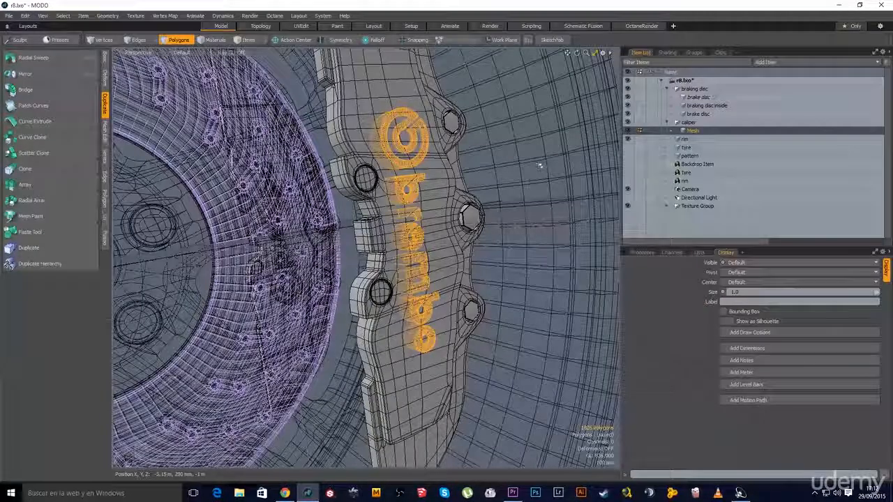
Step: Select the mirrored caliper half's polygons and move them along Z toward the brake disc's inner plate in the Top view
left_click_drag(432, 182, 578, 190, "ctrl+alt")
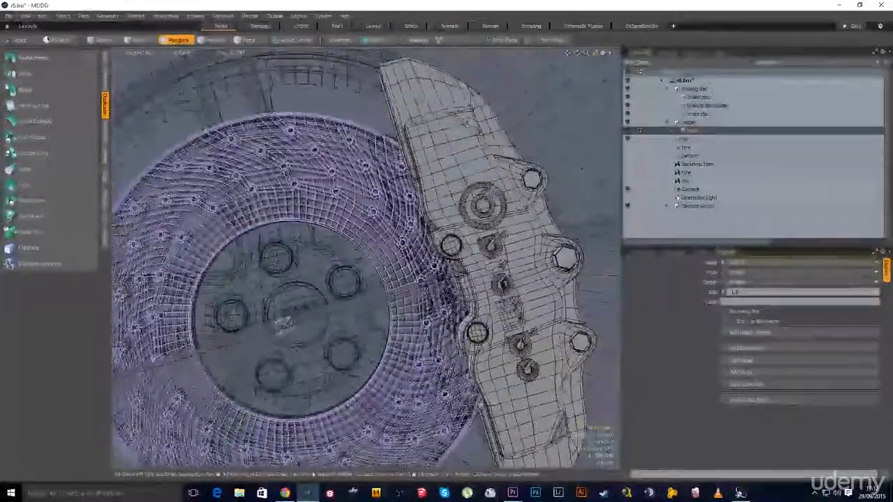
left_click_drag(349, 314, 344, 371, "alt")
key("ctrl+space")
left_click(342, 339)
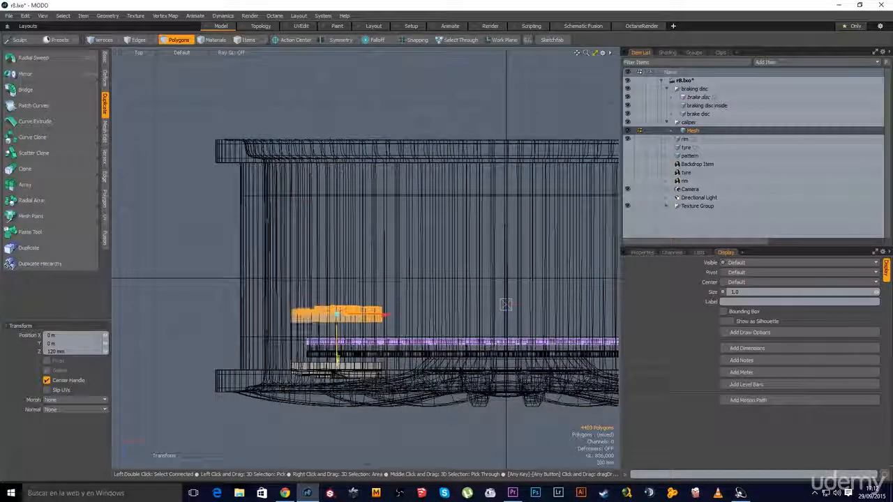
left_click_drag(384, 361, 452, 361, "ctrl+alt")
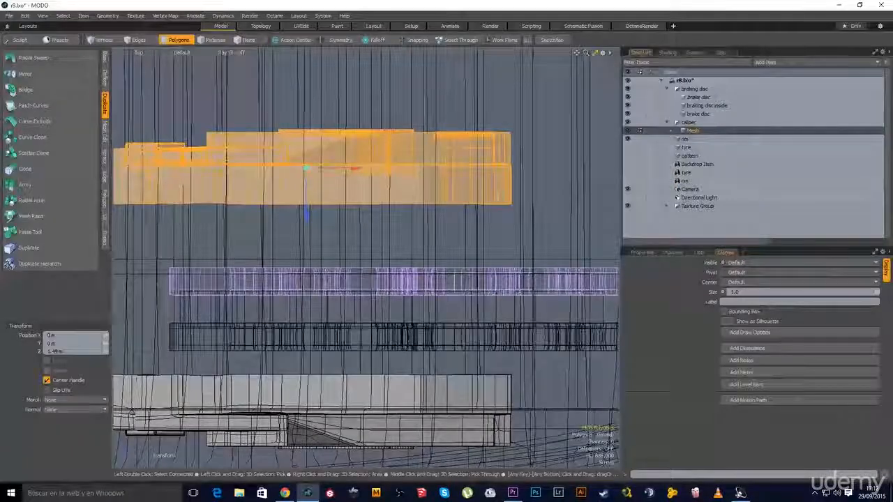